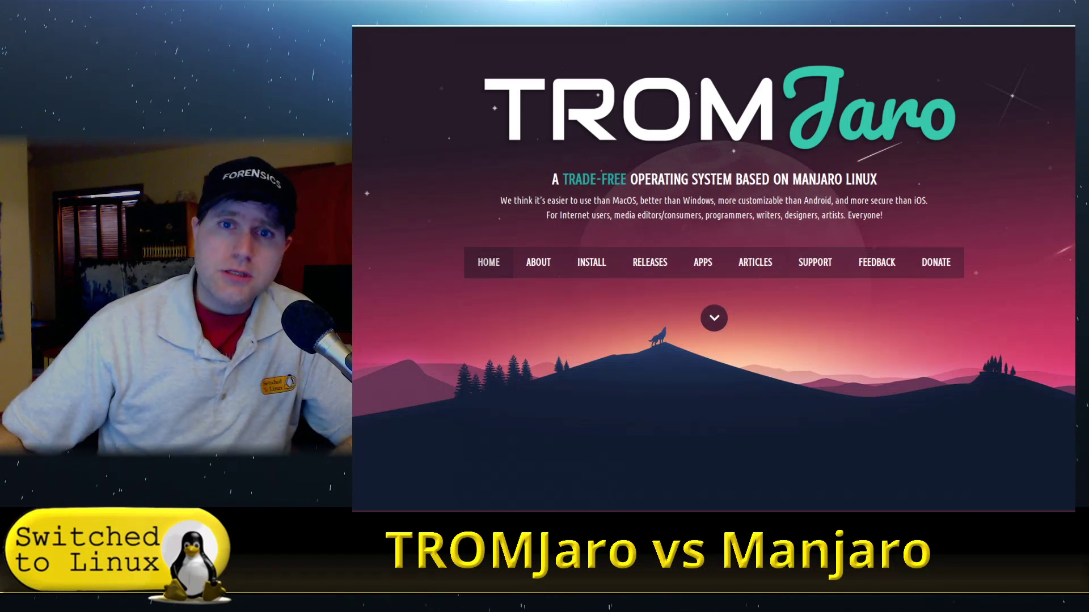
Open the TROMjaro website's About page with its 'Who are we?' section.
{"action": "left_click", "coordinate": [539, 262]}
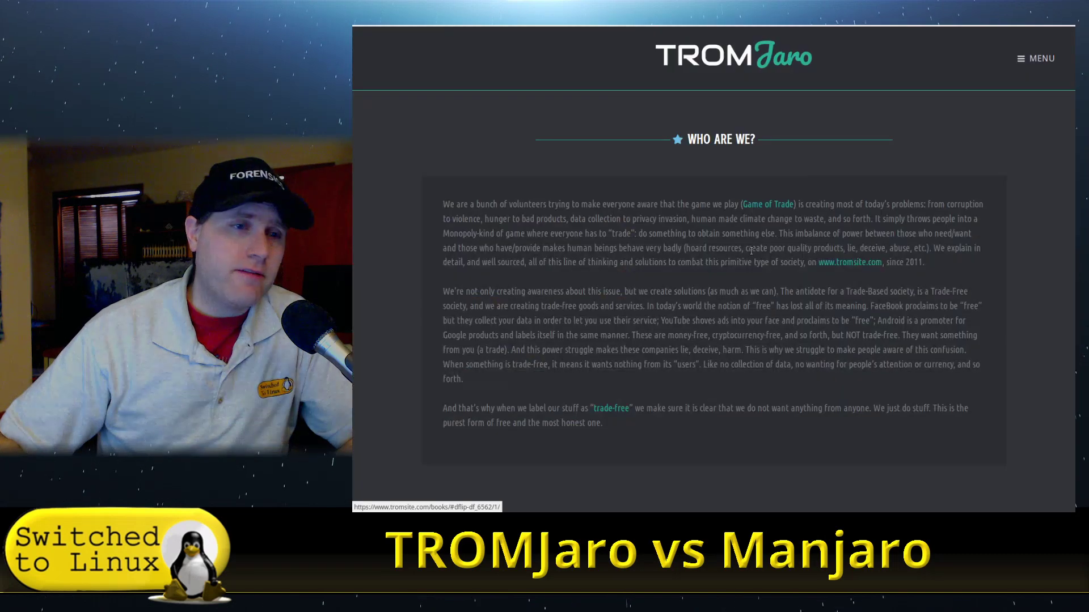
Scroll to 'What exactly did we change?' and follow the 'here' link to the TROMjaro GitLab group.
{"action": "scroll", "coordinate": [752, 250], "scroll_direction": "down", "scroll_amount": 10}
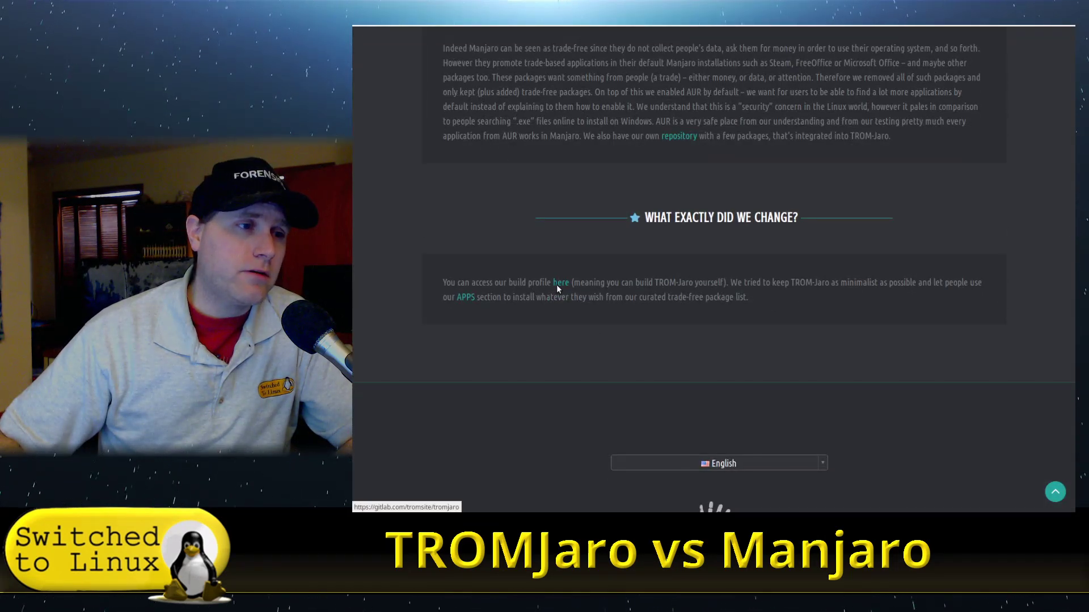
{"action": "left_click", "coordinate": [559, 284]}
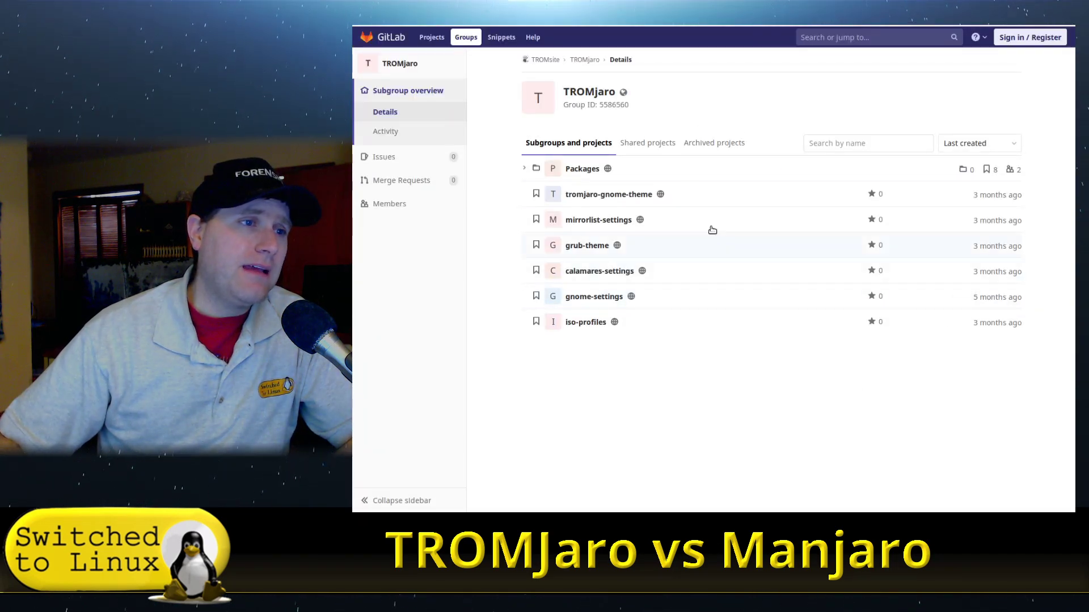
Expand the Packages subgroup on GitLab, scroll its projects, then return to the About page.
{"action": "left_click", "coordinate": [523, 170]}
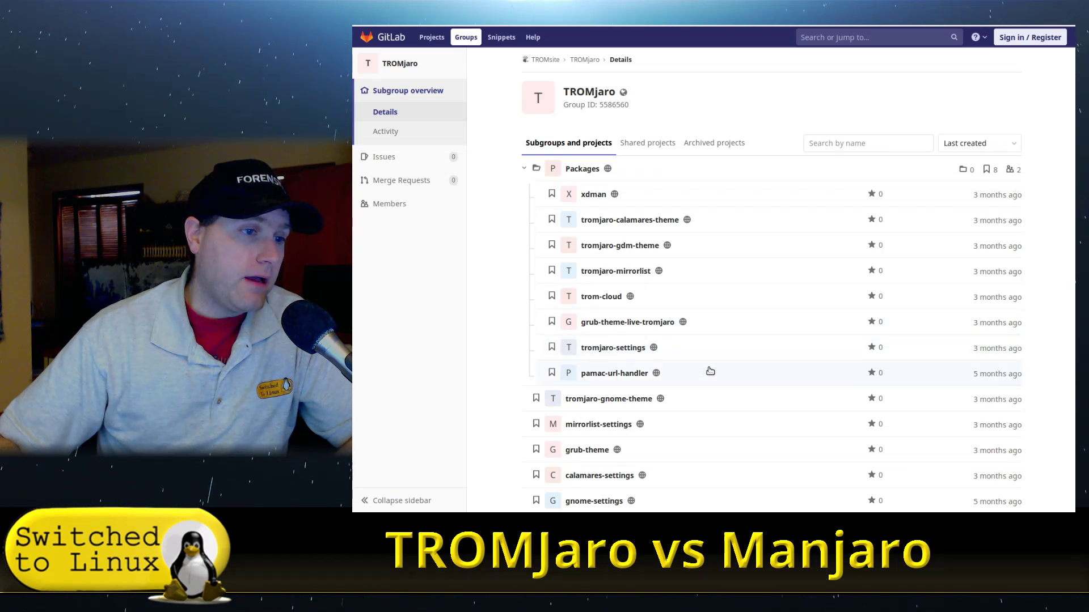
{"action": "scroll", "coordinate": [708, 392], "scroll_direction": "down", "scroll_amount": 3}
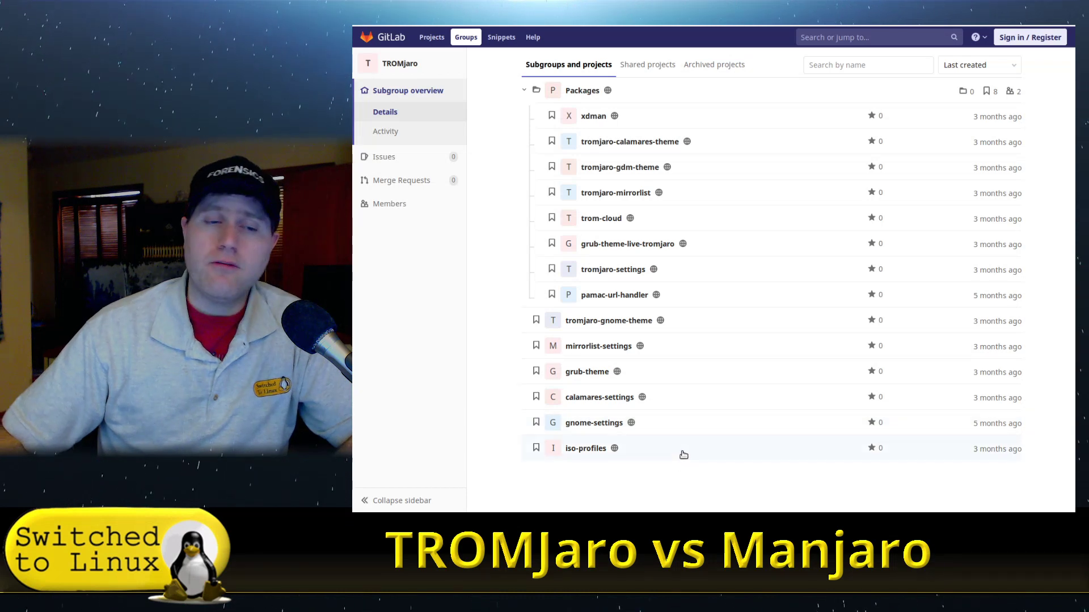
{"action": "scroll", "coordinate": [697, 445], "scroll_direction": "up", "scroll_amount": 3}
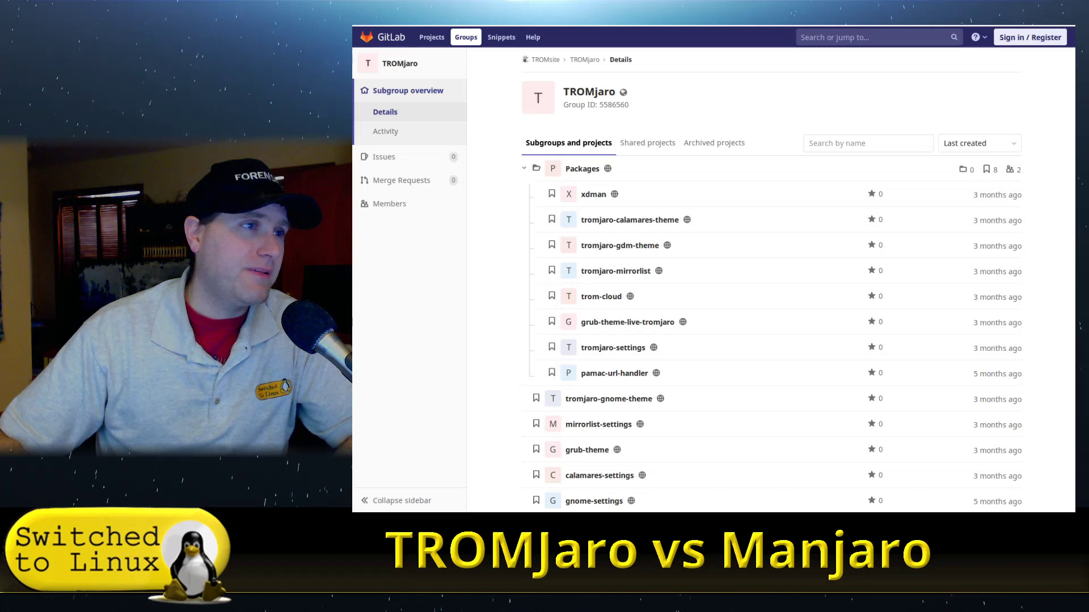
{"action": "key", "text": "ctrl+w"}
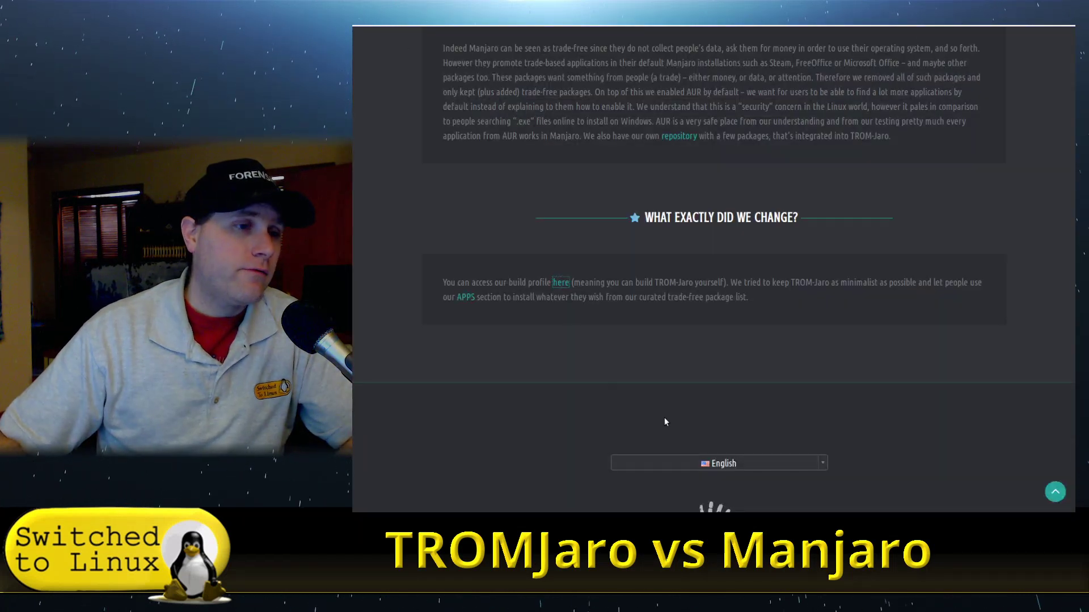
Open the Apps catalogue and page through the Recommended apps carousel and back.
{"action": "left_click", "coordinate": [524, 314]}
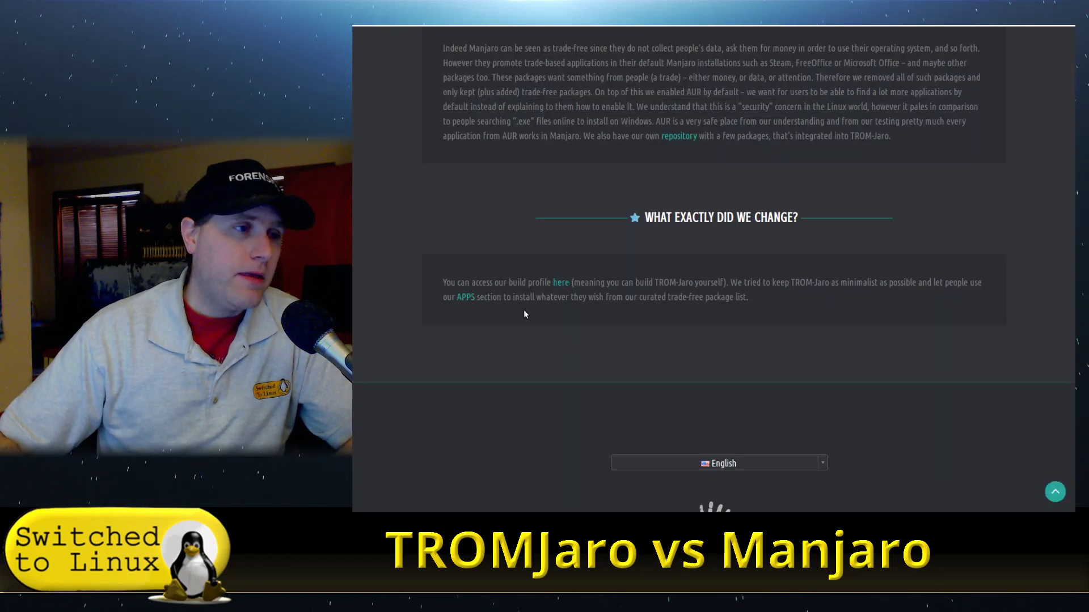
{"action": "left_click", "coordinate": [467, 299]}
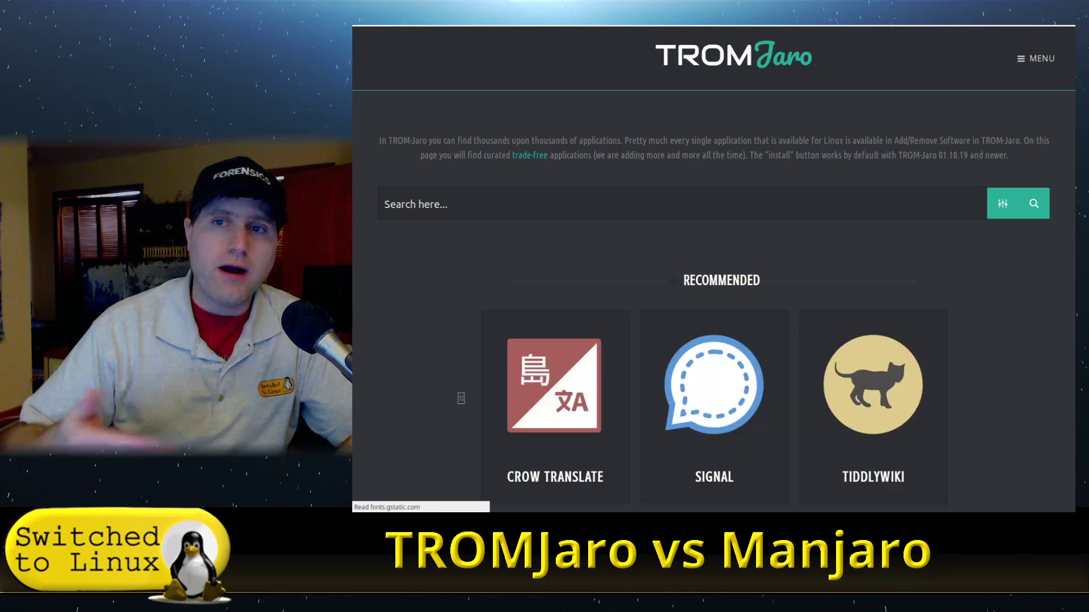
{"action": "scroll", "coordinate": [884, 226], "scroll_direction": "down", "scroll_amount": 3}
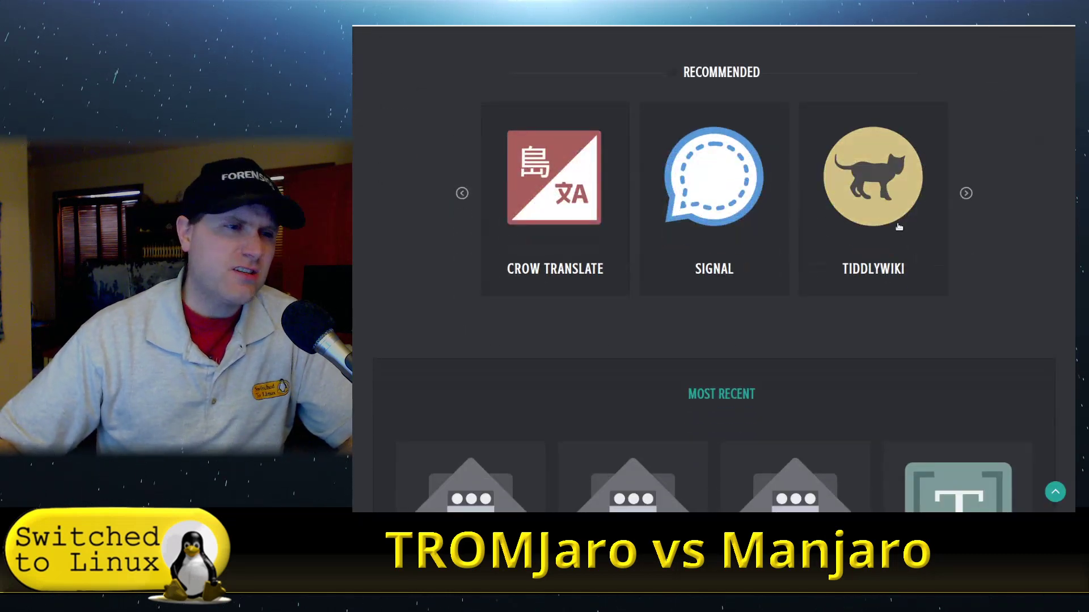
{"action": "scroll", "coordinate": [746, 159], "scroll_direction": "up", "scroll_amount": 2}
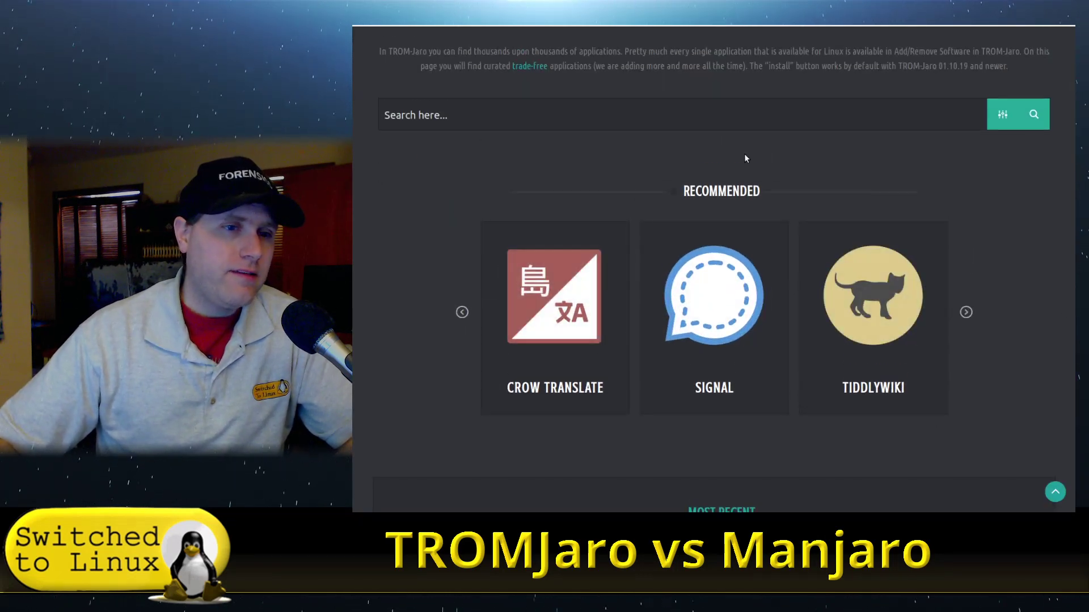
{"action": "left_click", "coordinate": [969, 318]}
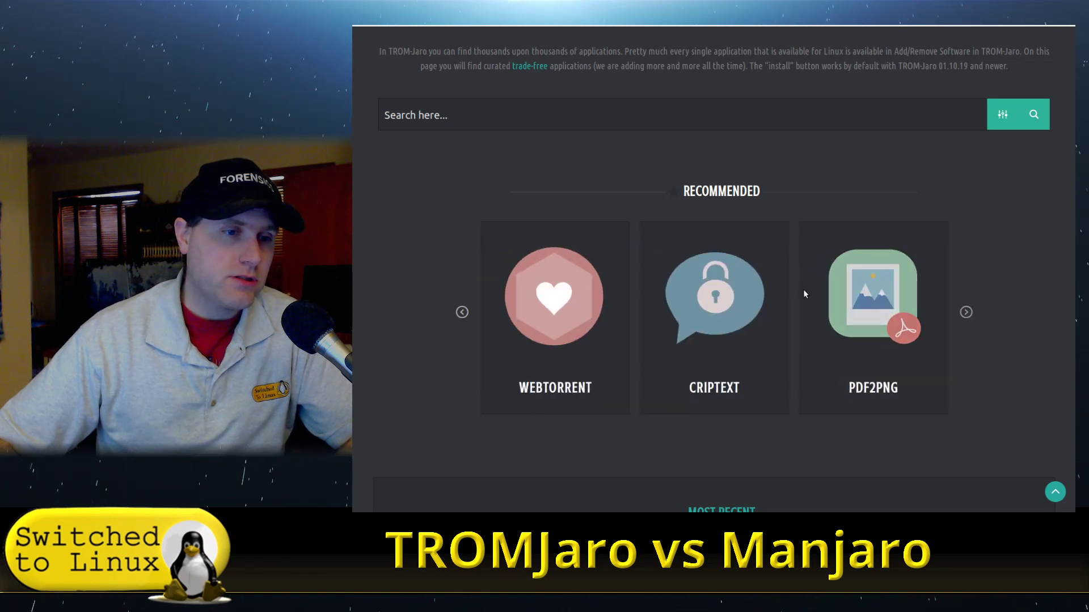
{"action": "left_click", "coordinate": [460, 314]}
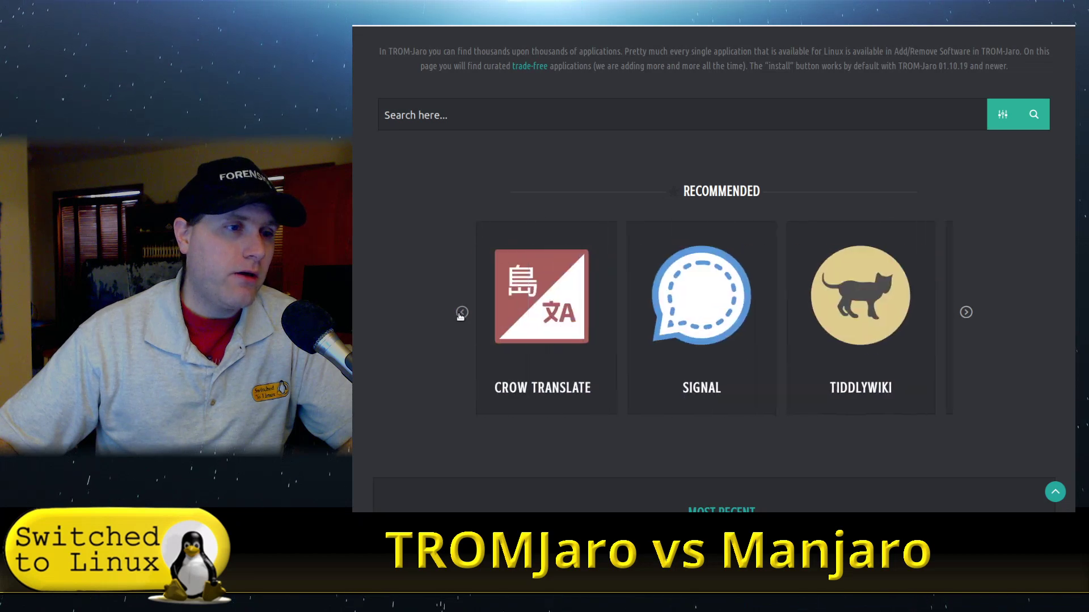
Open Signal's install page and scroll through its details.
{"action": "left_click", "coordinate": [714, 295]}
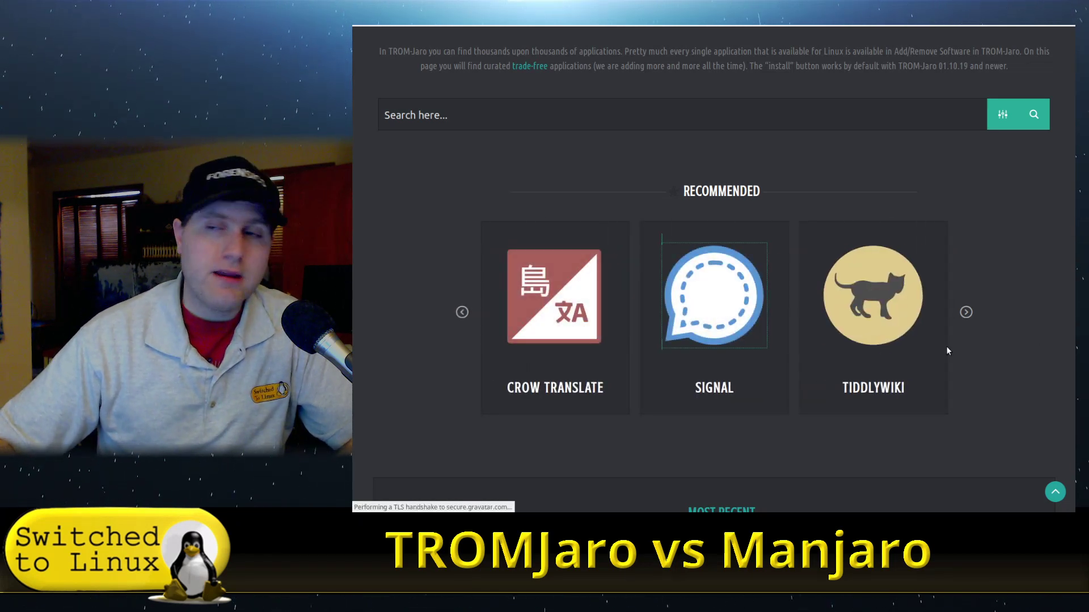
{"action": "scroll", "coordinate": [872, 289], "scroll_direction": "down", "scroll_amount": 1}
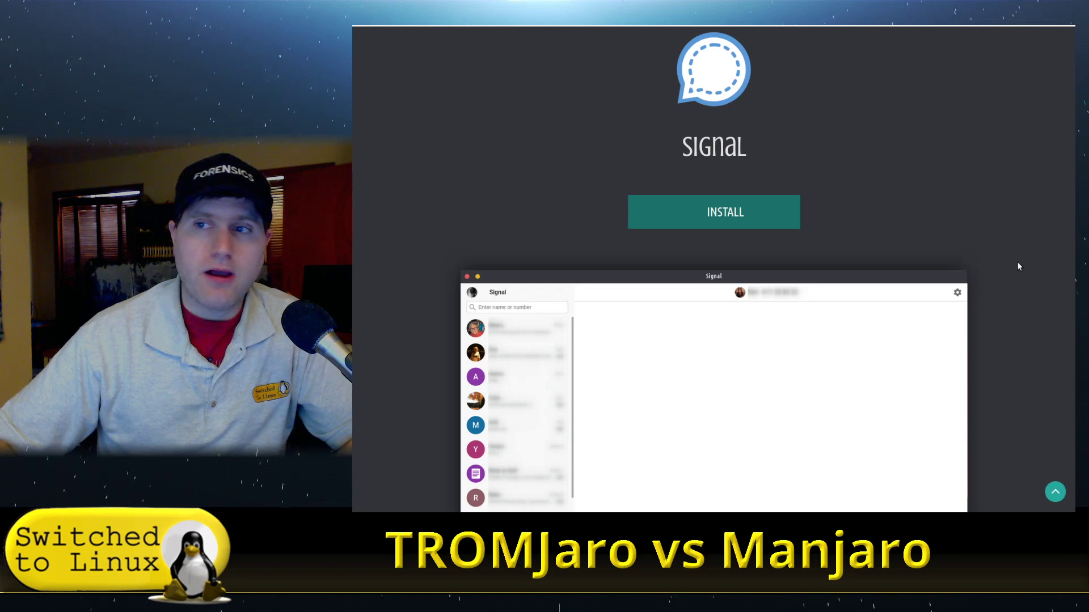
{"action": "scroll", "coordinate": [925, 238], "scroll_direction": "down", "scroll_amount": 3}
{"action": "scroll", "coordinate": [921, 247], "scroll_direction": "up", "scroll_amount": 2}
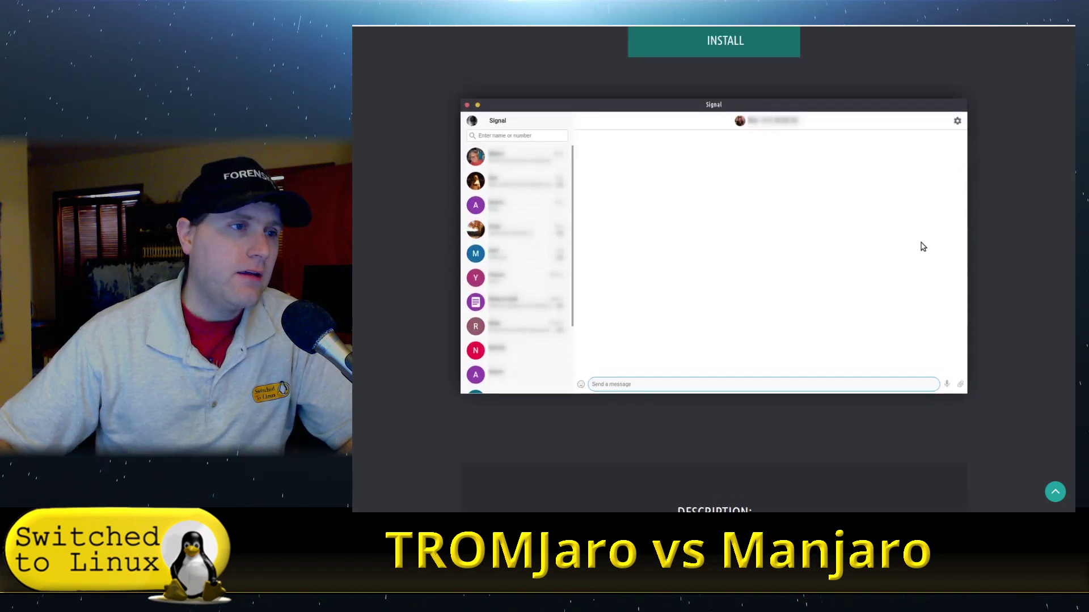
{"action": "scroll", "coordinate": [781, 200], "scroll_direction": "down", "scroll_amount": 7}
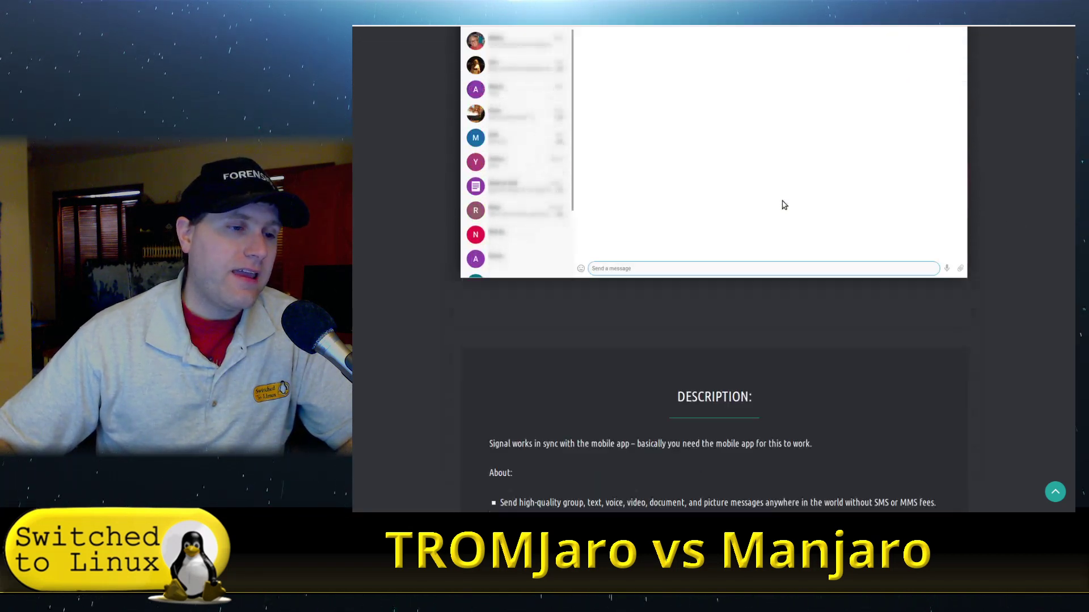
{"action": "scroll", "coordinate": [822, 221], "scroll_direction": "up", "scroll_amount": 2}
{"action": "scroll", "coordinate": [822, 221], "scroll_direction": "up", "scroll_amount": 10}
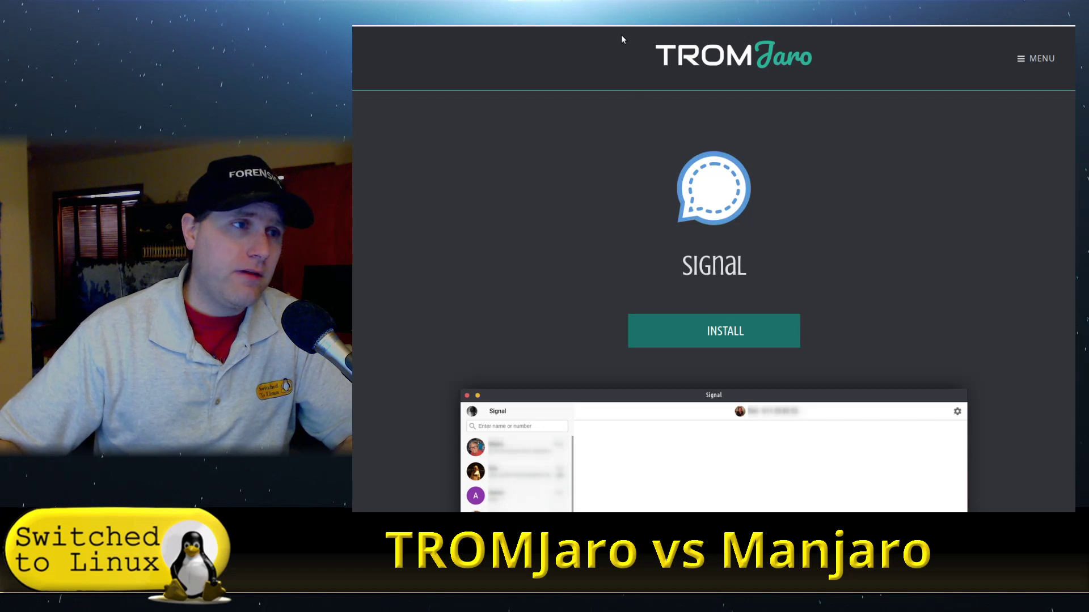
{"action": "scroll", "coordinate": [704, 52], "scroll_direction": "down", "scroll_amount": 3}
{"action": "scroll", "coordinate": [703, 47], "scroll_direction": "up", "scroll_amount": 3}
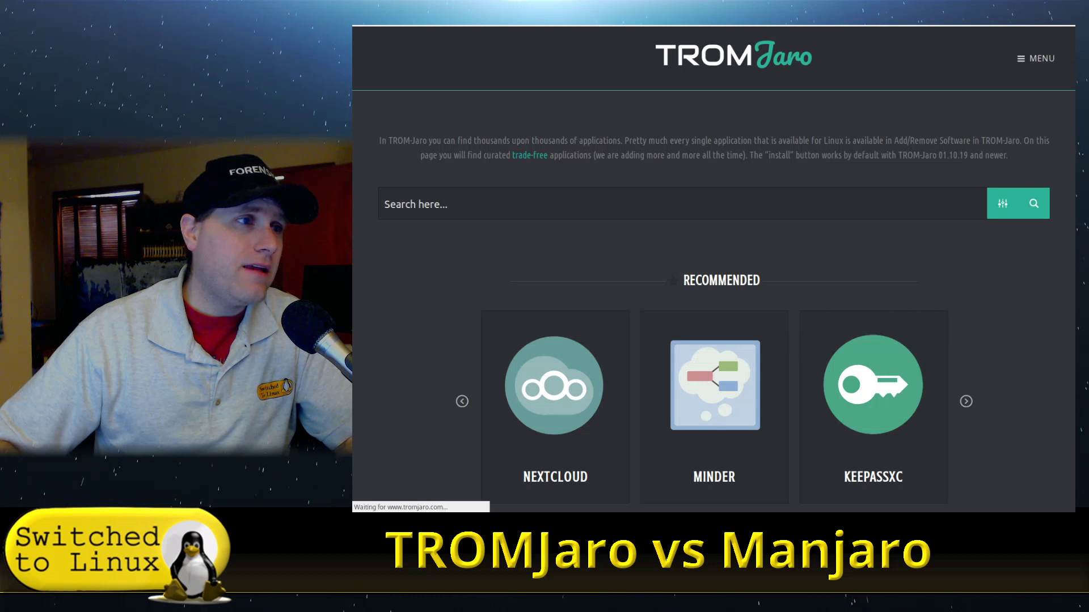
Review the Install page's Download, Flash and Boot sections and open the TROMCLOUD mirror.
{"action": "left_click", "coordinate": [1021, 60]}
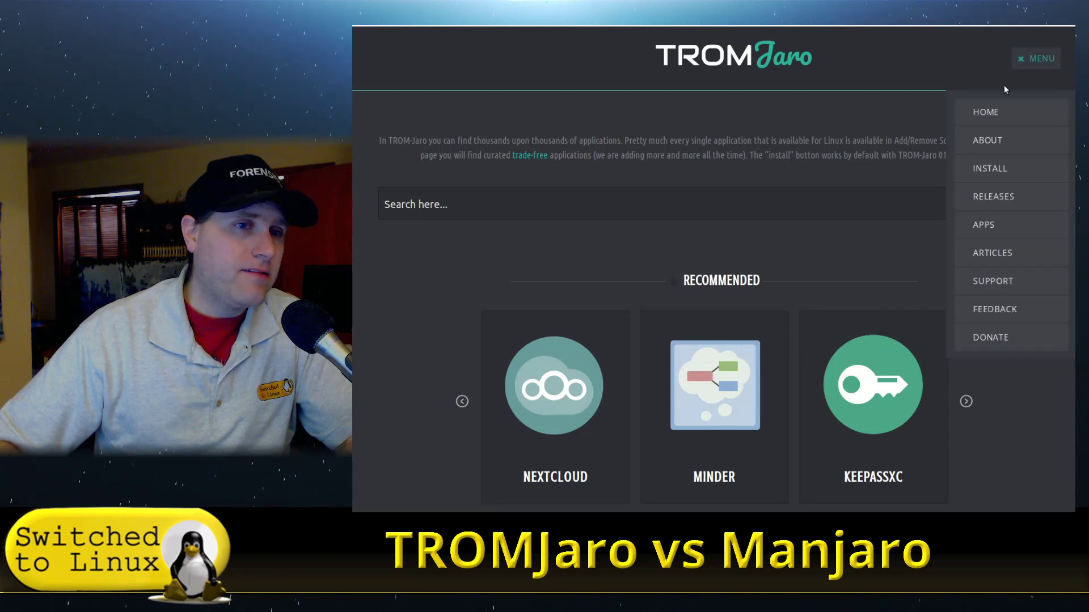
{"action": "left_click", "coordinate": [993, 140]}
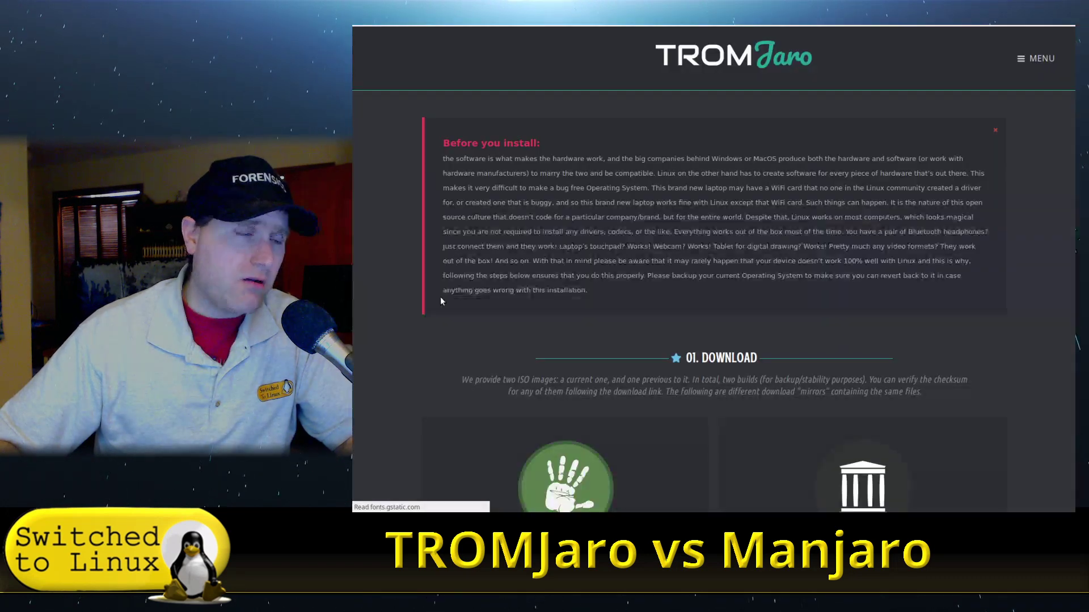
{"action": "scroll", "coordinate": [762, 258], "scroll_direction": "down", "scroll_amount": 5}
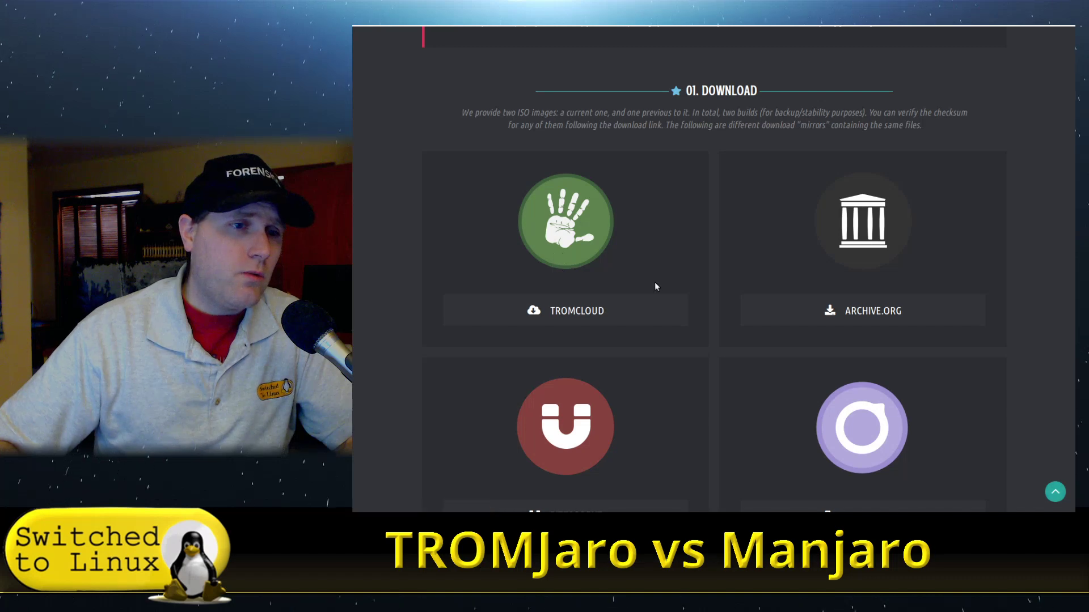
{"action": "scroll", "coordinate": [669, 272], "scroll_direction": "down", "scroll_amount": 3}
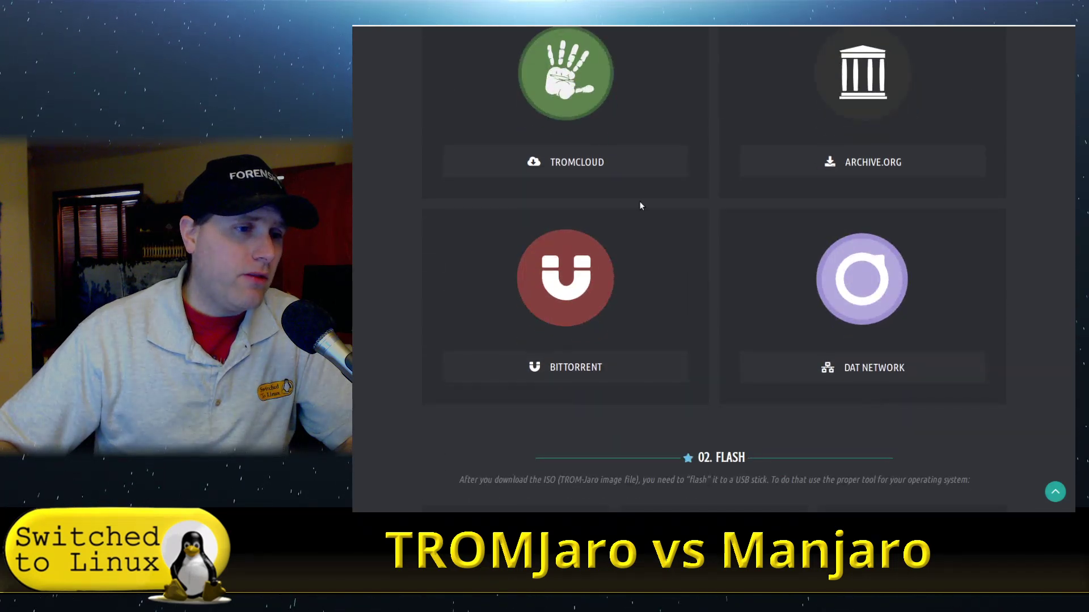
{"action": "scroll", "coordinate": [648, 233], "scroll_direction": "up", "scroll_amount": 1}
{"action": "scroll", "coordinate": [664, 244], "scroll_direction": "down", "scroll_amount": 7}
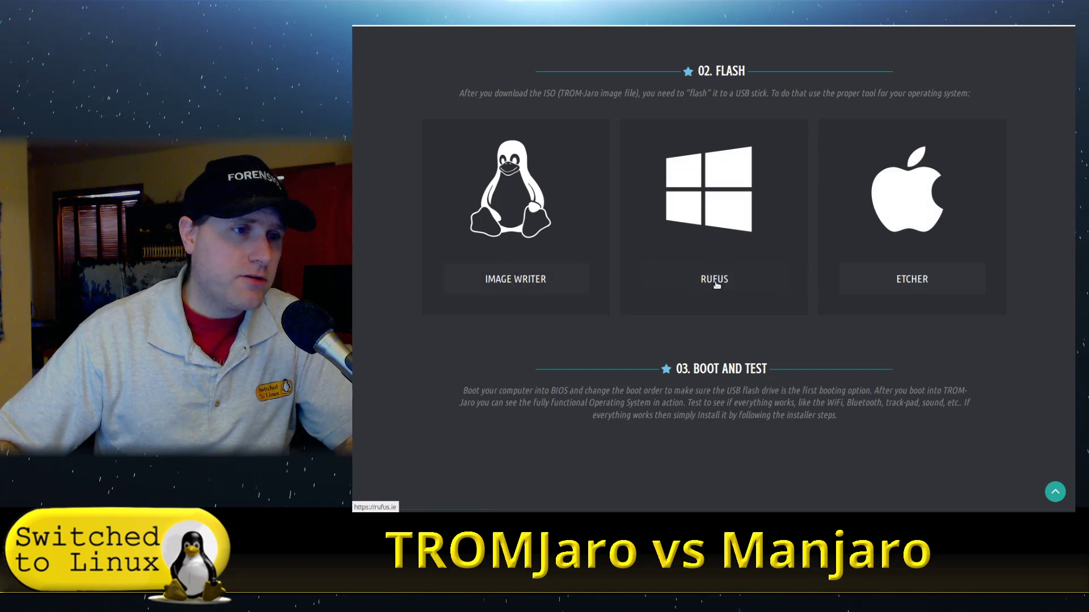
{"action": "scroll", "coordinate": [957, 279], "scroll_direction": "down", "scroll_amount": 4}
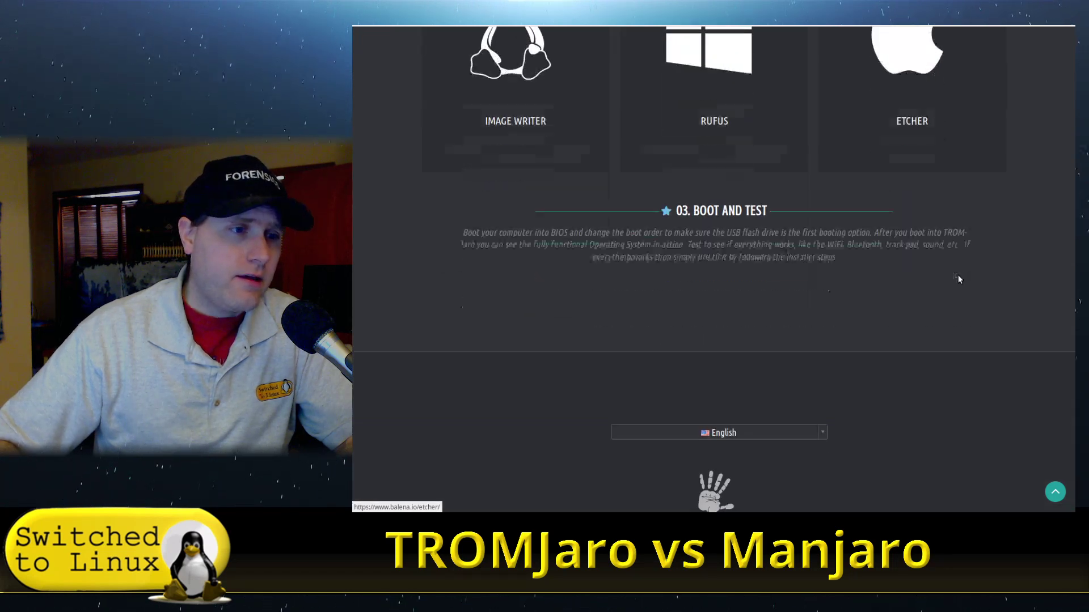
{"action": "scroll", "coordinate": [739, 282], "scroll_direction": "up", "scroll_amount": 7}
{"action": "scroll", "coordinate": [743, 277], "scroll_direction": "up", "scroll_amount": 5}
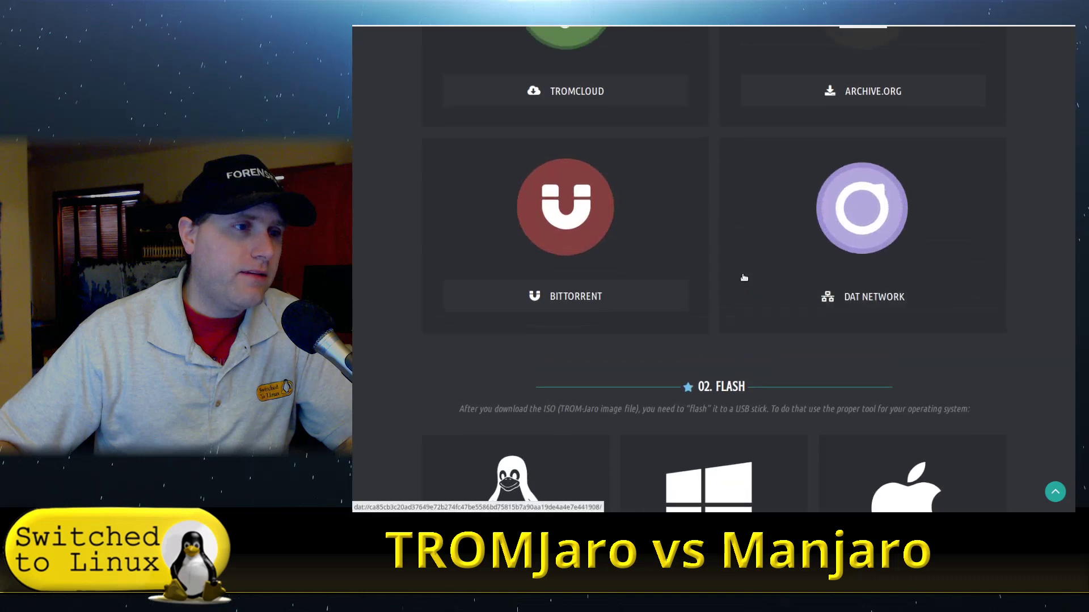
{"action": "left_click", "coordinate": [593, 296]}
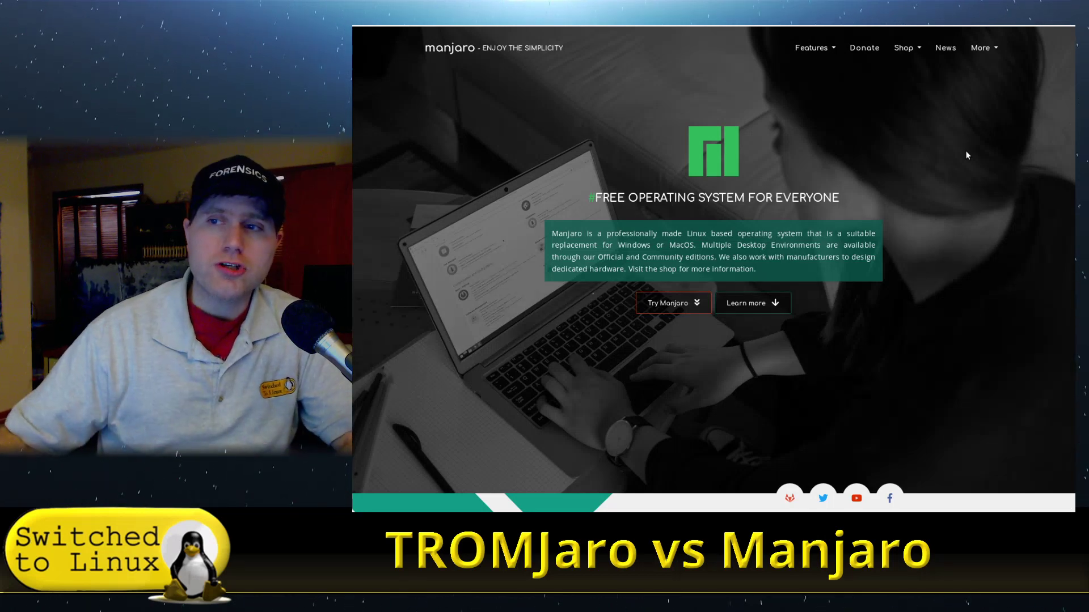
{"action": "scroll", "coordinate": [815, 207], "scroll_direction": "down", "scroll_amount": 6}
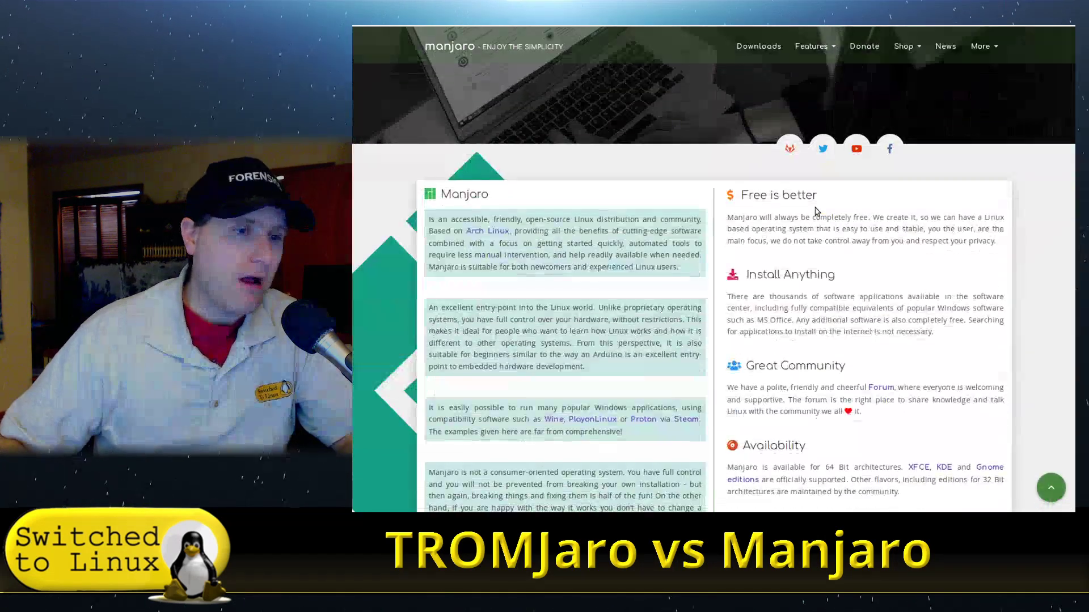
{"action": "scroll", "coordinate": [814, 211], "scroll_direction": "up", "scroll_amount": 6}
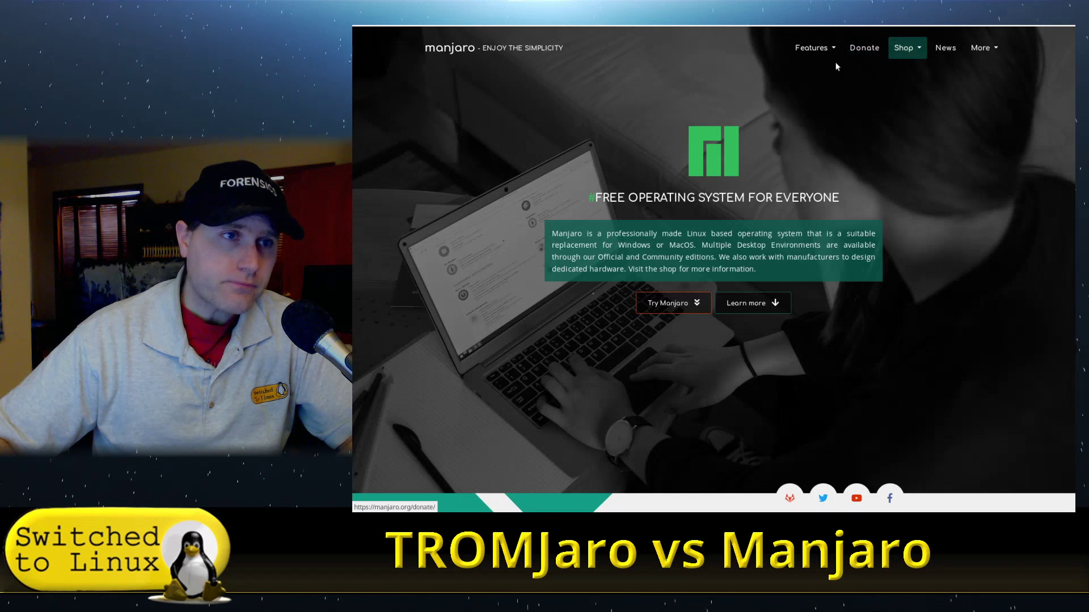
{"action": "left_click", "coordinate": [814, 48]}
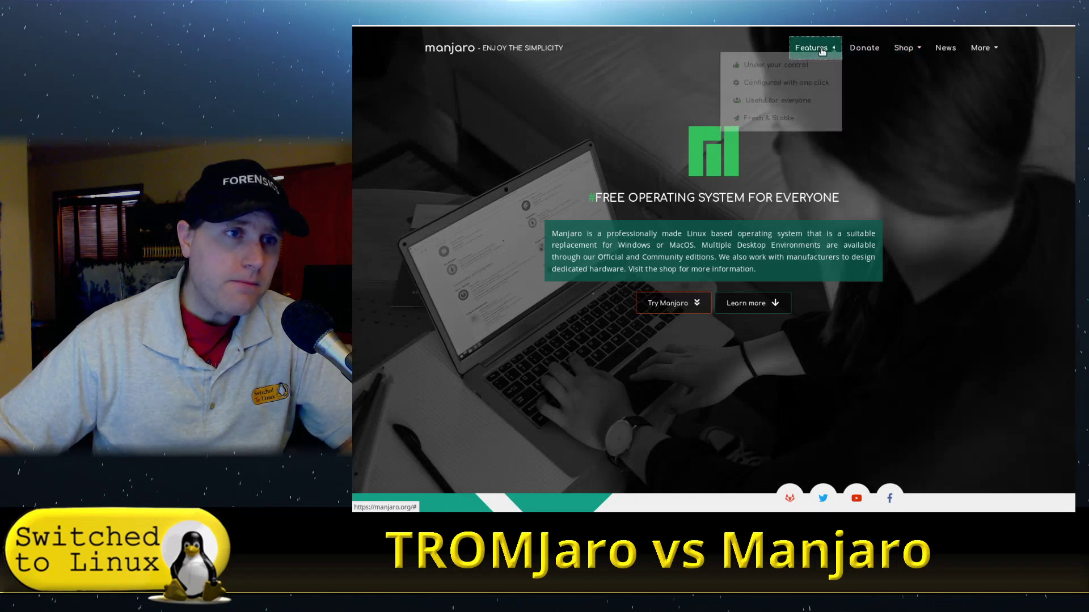
Close the Features list and browse Manjaro's Downloads page, starting at the XFCE 18.1.5 edition.
{"action": "left_click", "coordinate": [925, 97]}
{"action": "left_click", "coordinate": [699, 302]}
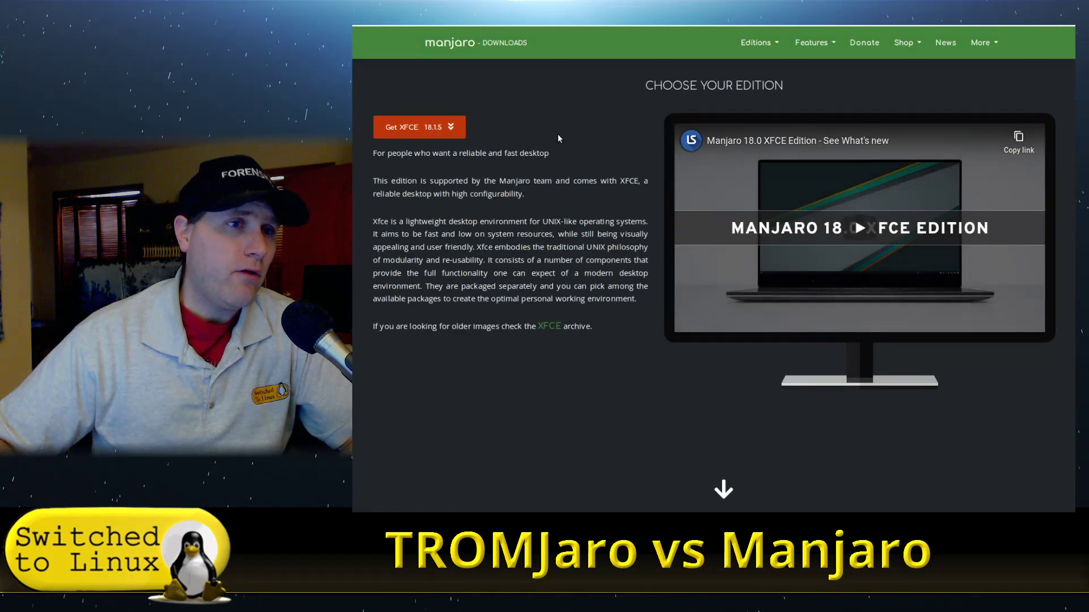
{"action": "scroll", "coordinate": [549, 142], "scroll_direction": "down", "scroll_amount": 3}
{"action": "scroll", "coordinate": [548, 146], "scroll_direction": "down", "scroll_amount": 12}
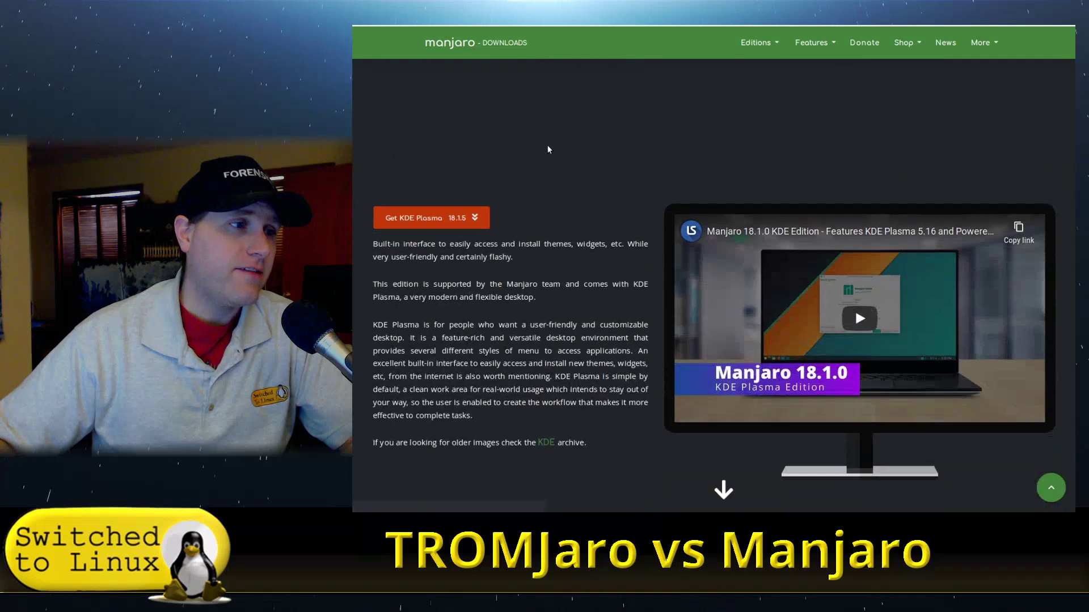
{"action": "scroll", "coordinate": [544, 179], "scroll_direction": "down", "scroll_amount": 10}
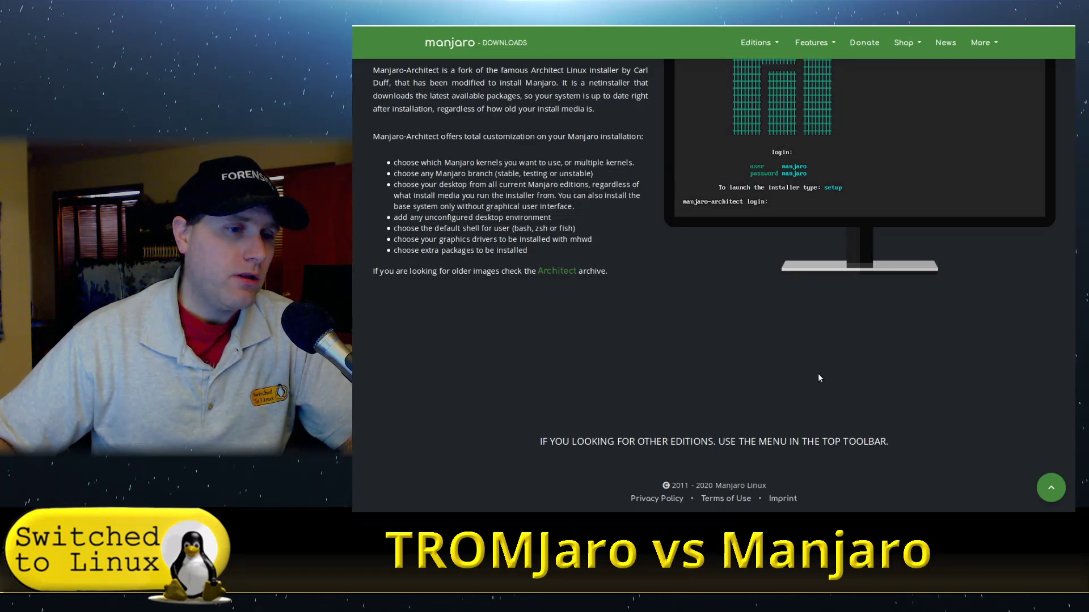
{"action": "scroll", "coordinate": [819, 377], "scroll_direction": "up", "scroll_amount": 15}
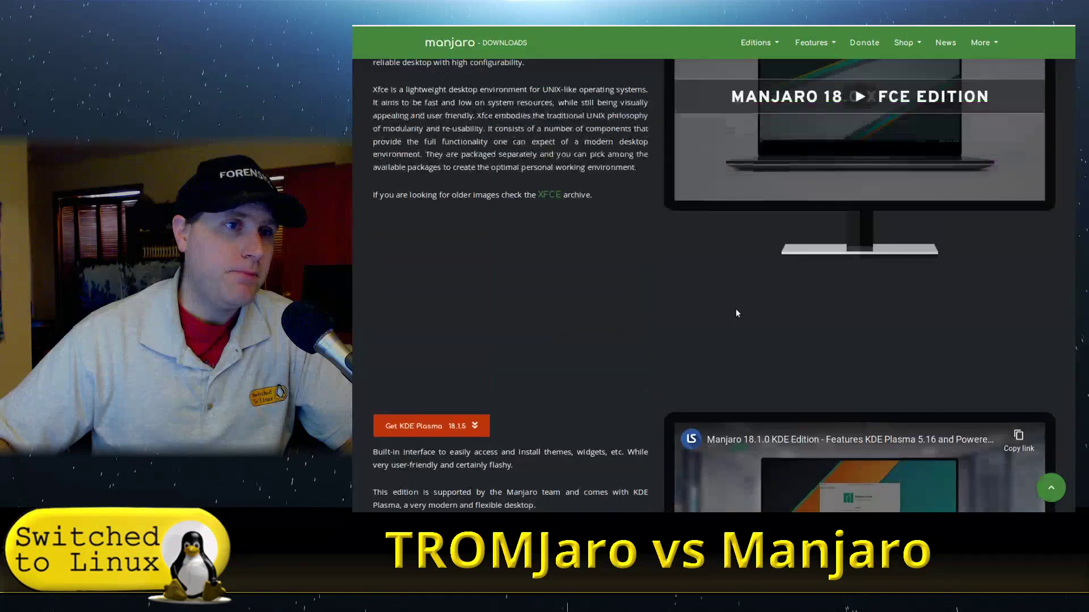
{"action": "scroll", "coordinate": [736, 314], "scroll_direction": "up", "scroll_amount": 3}
Browse the Editions menu's Community and ARM submenus.
{"action": "left_click", "coordinate": [772, 45]}
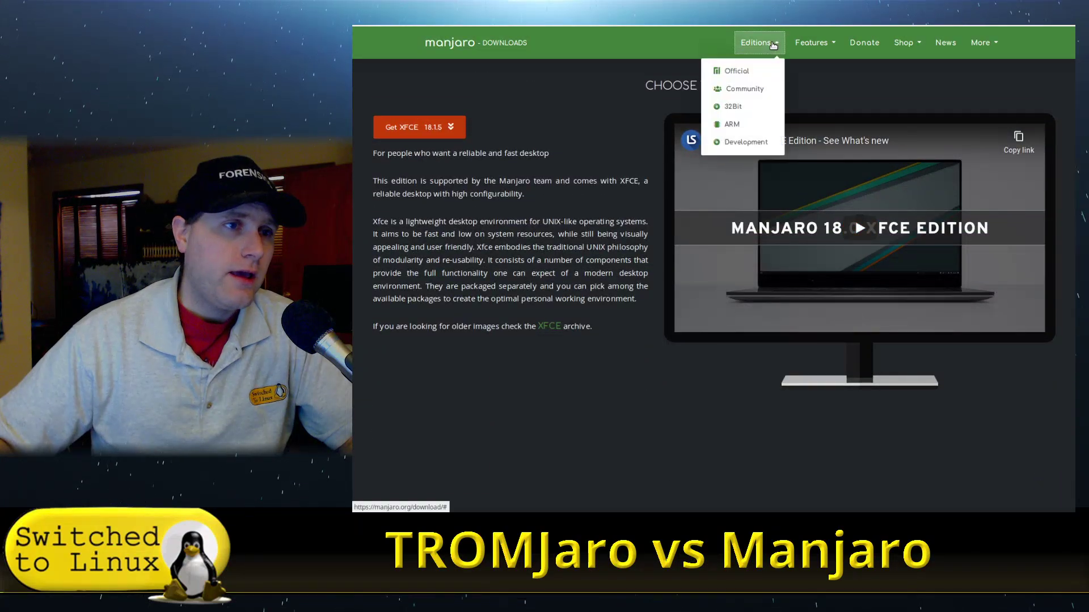
{"action": "mouse_move", "coordinate": [752, 89]}
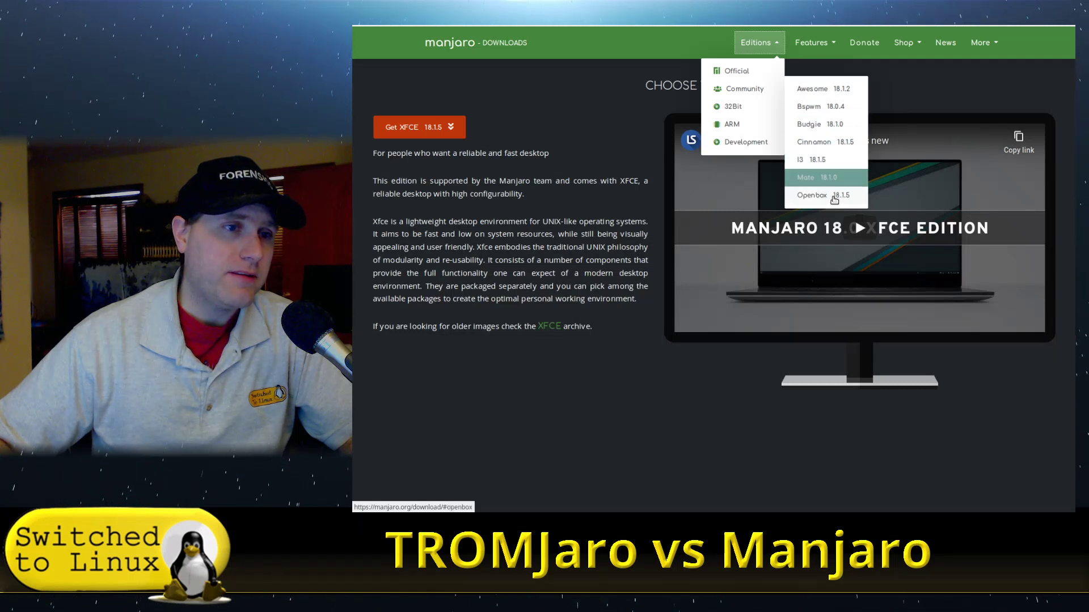
{"action": "mouse_move", "coordinate": [742, 112]}
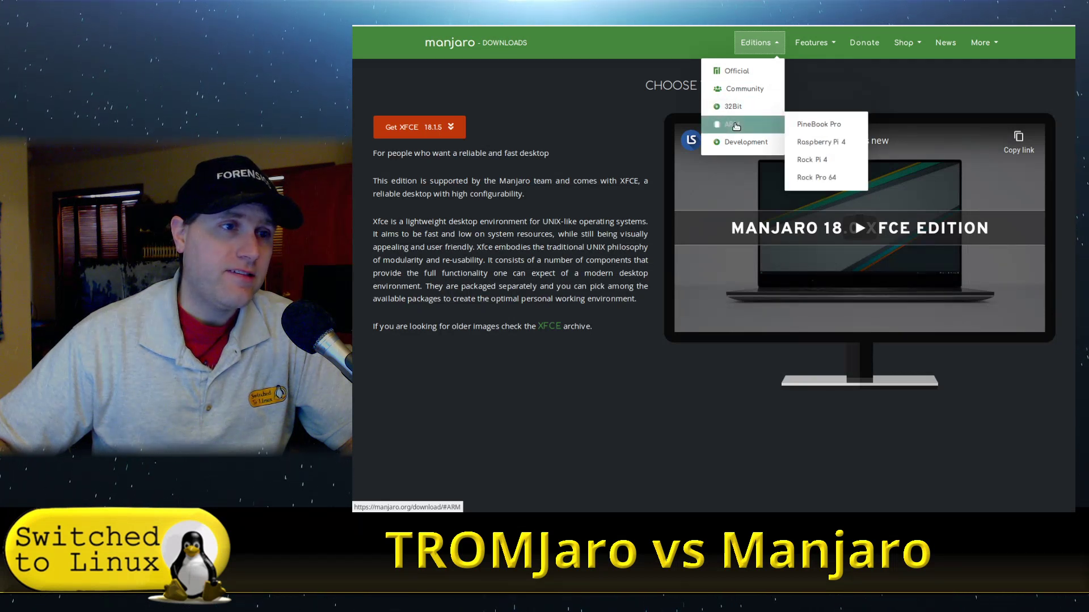
{"action": "mouse_move", "coordinate": [855, 126]}
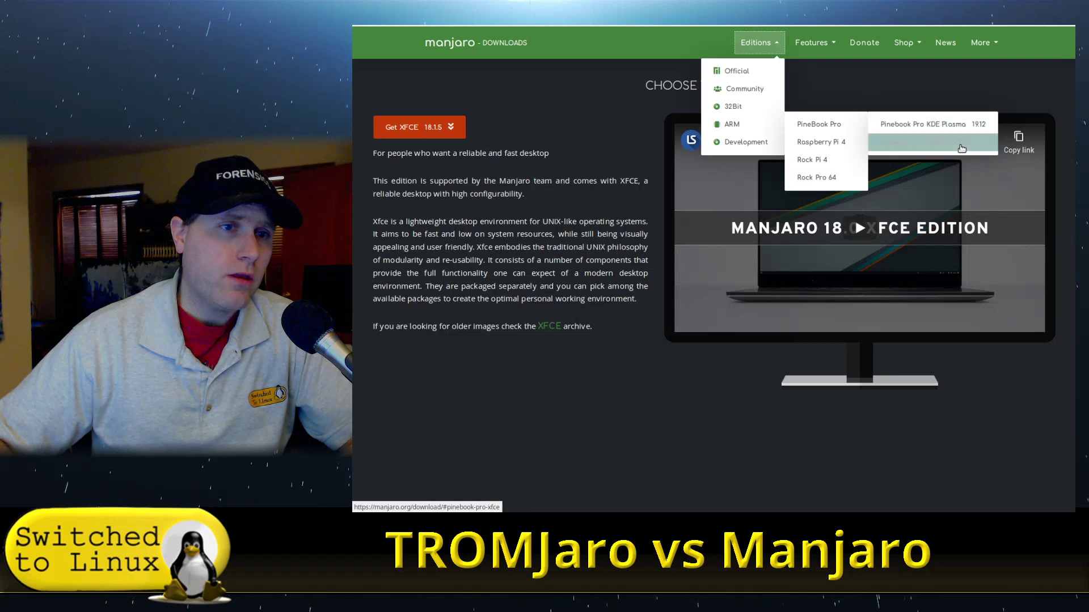
{"action": "mouse_move", "coordinate": [841, 150]}
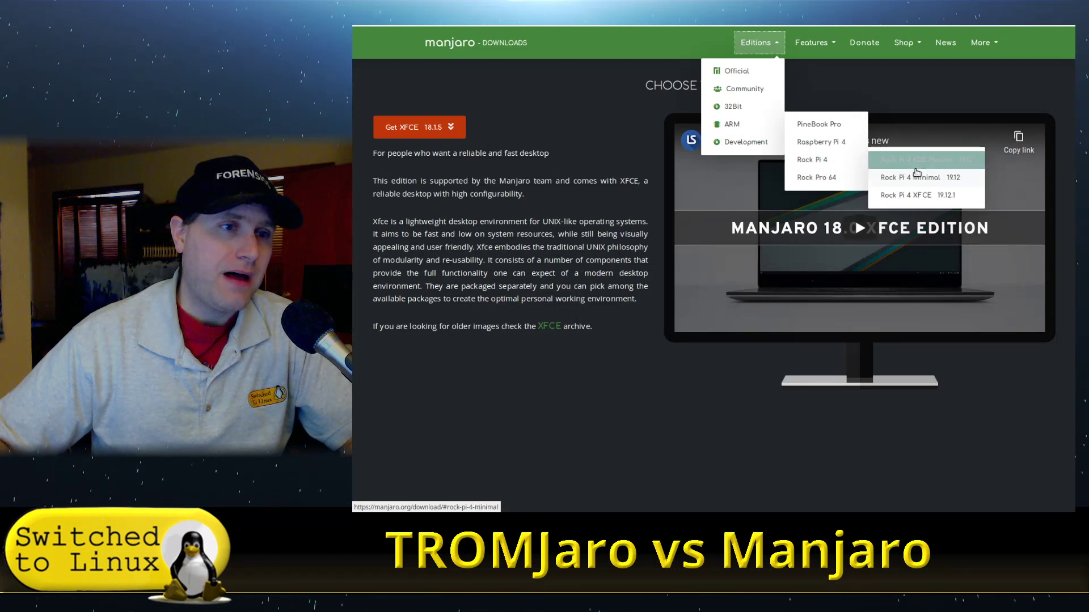
{"action": "mouse_move", "coordinate": [833, 183]}
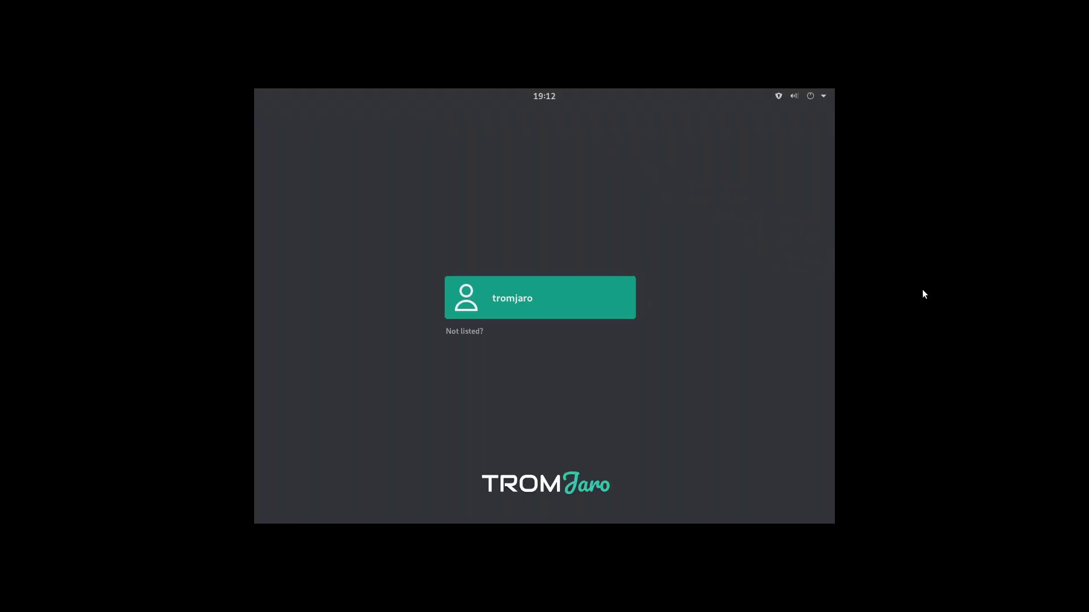
Sign in to the single TROMjaro user account with its password.
{"action": "left_click", "coordinate": [510, 308]}
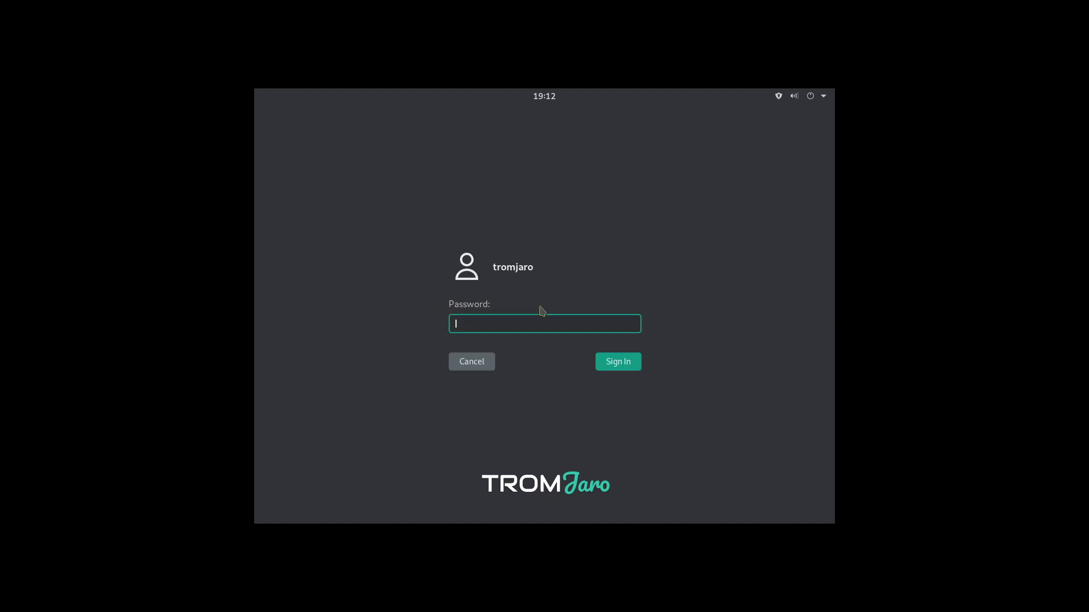
{"action": "type", "text": "t"}
{"action": "key", "text": "Return"}
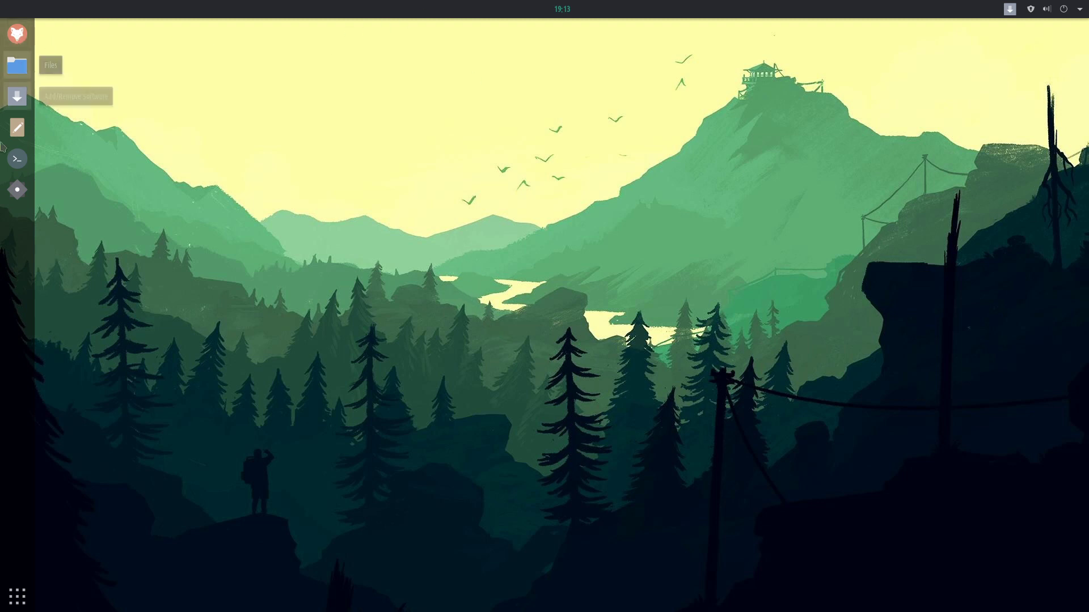
Launch System Monitor from the System Tools folder, then bring back the application grid.
{"action": "left_click", "coordinate": [17, 596]}
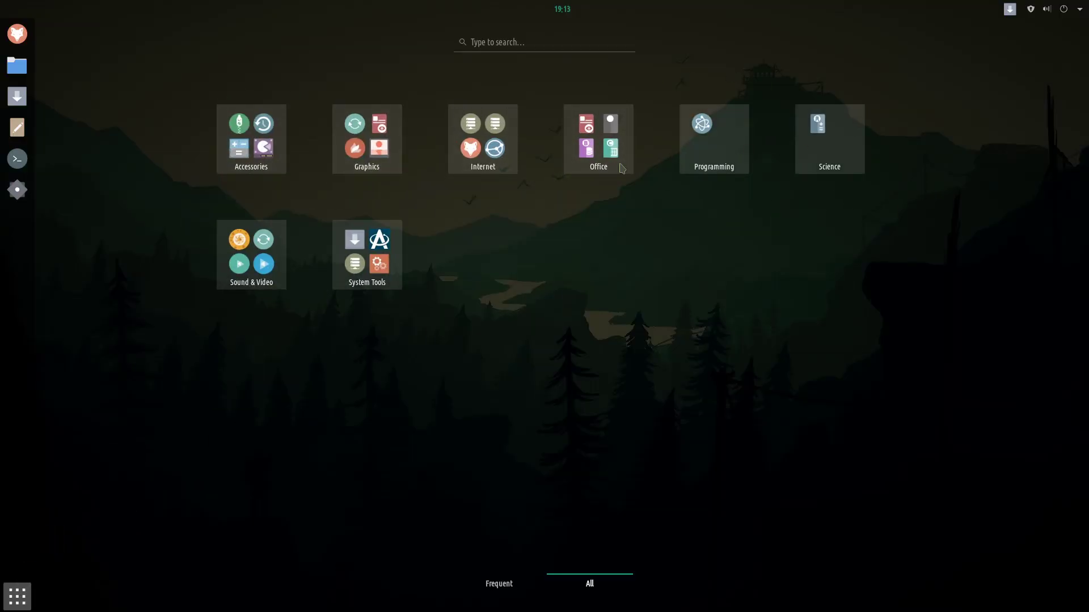
{"action": "left_click", "coordinate": [375, 271]}
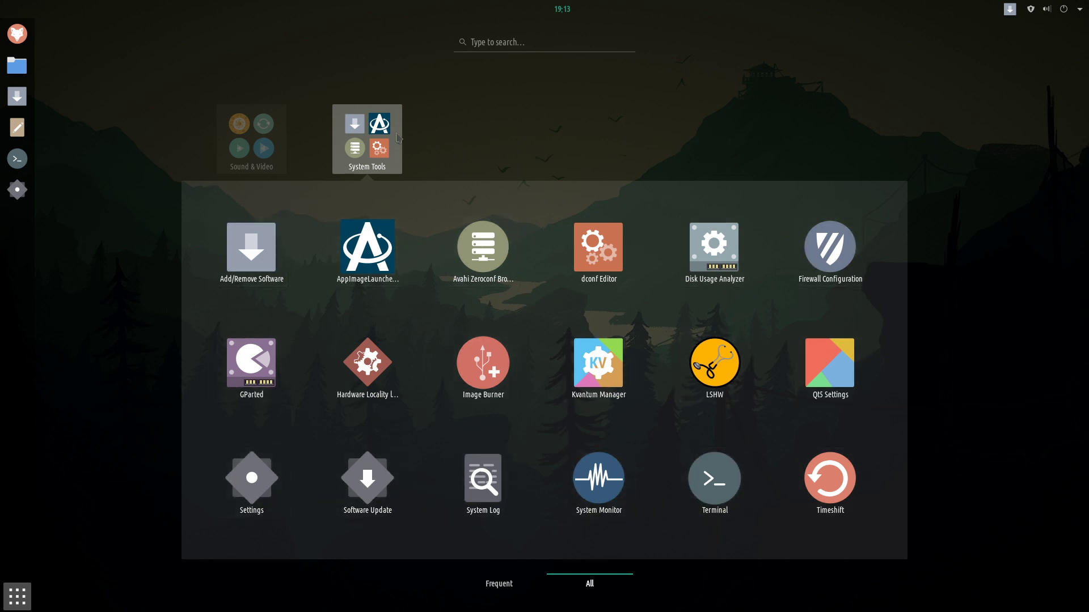
{"action": "left_click", "coordinate": [599, 482]}
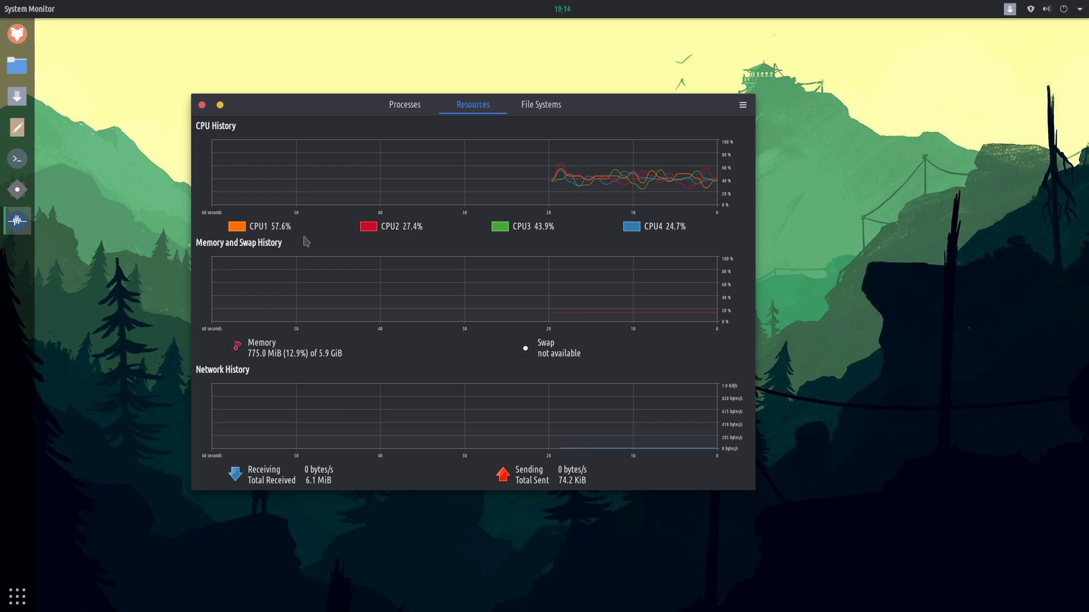
{"action": "left_click", "coordinate": [17, 596]}
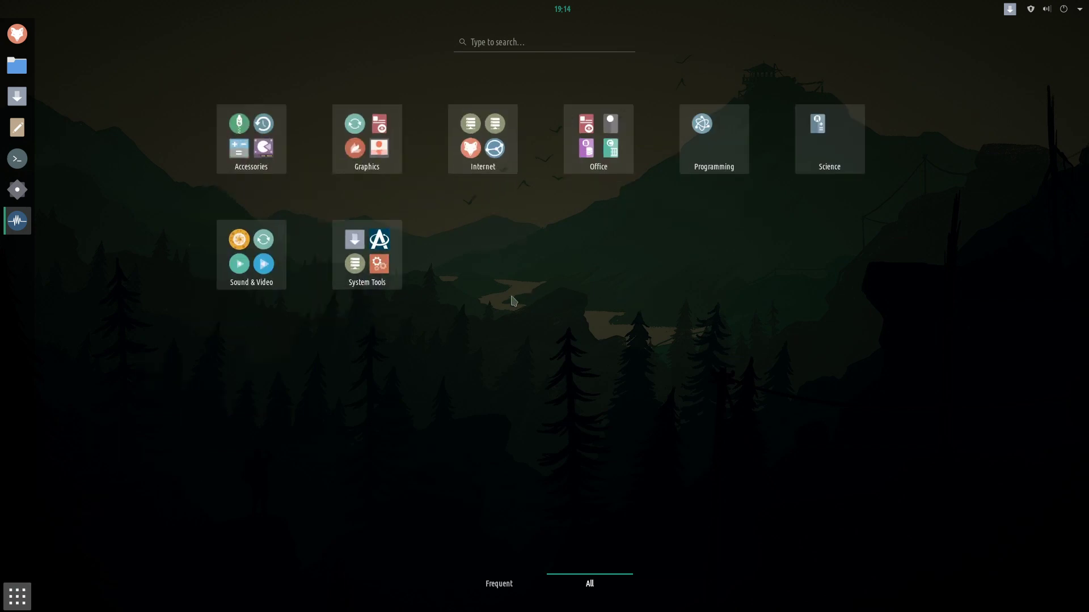
Look inside the Sound & Video, Science, Programming and Office app folders.
{"action": "left_click", "coordinate": [251, 286]}
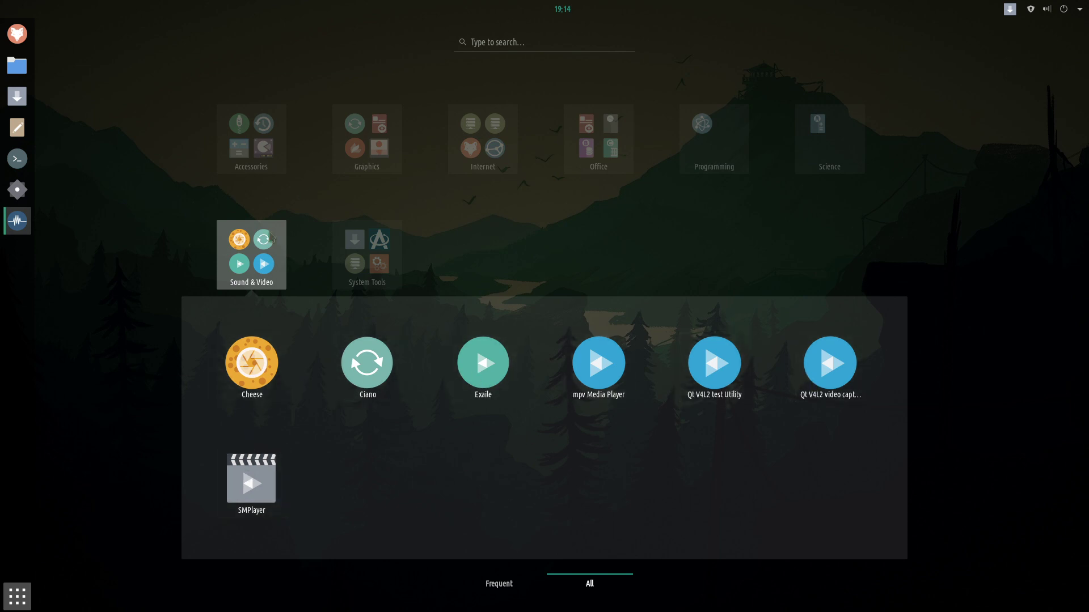
{"action": "left_click", "coordinate": [883, 144]}
{"action": "left_click", "coordinate": [847, 149]}
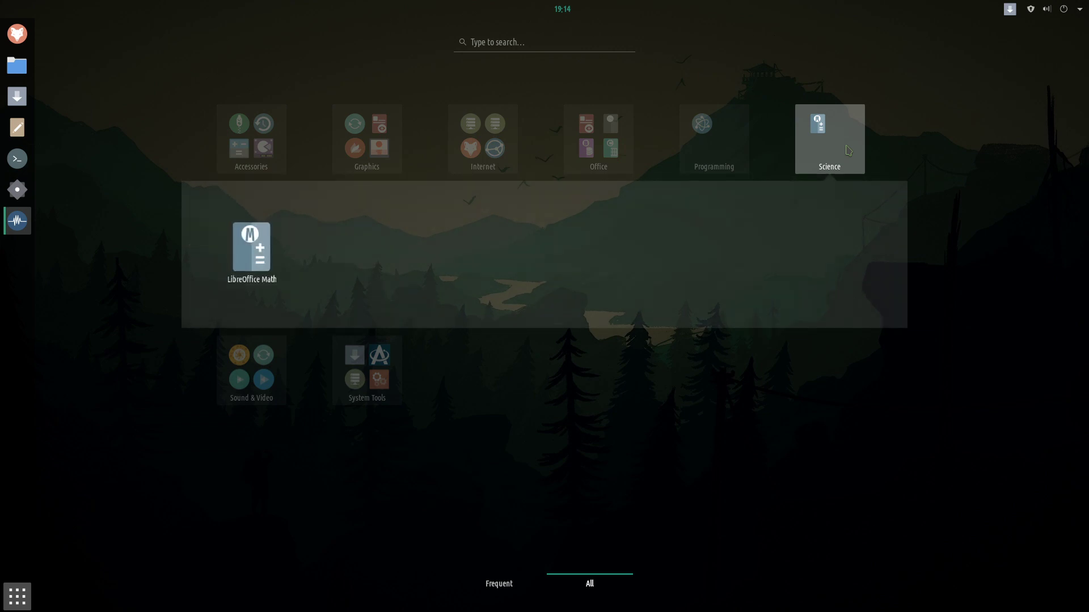
{"action": "left_click", "coordinate": [708, 138]}
{"action": "left_click", "coordinate": [709, 138]}
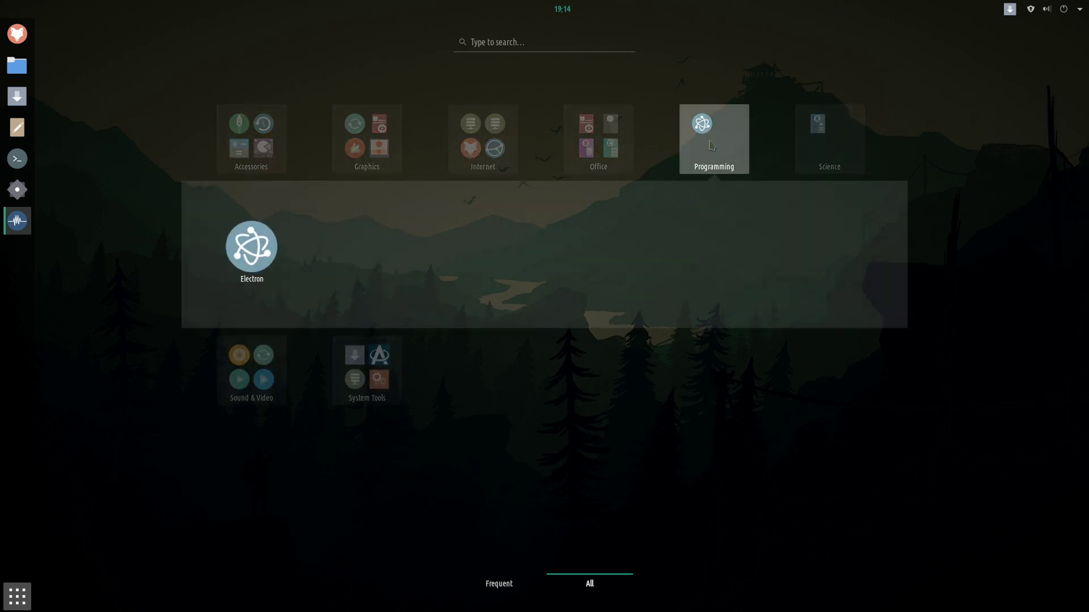
{"action": "left_click", "coordinate": [565, 159]}
{"action": "left_click", "coordinate": [567, 156]}
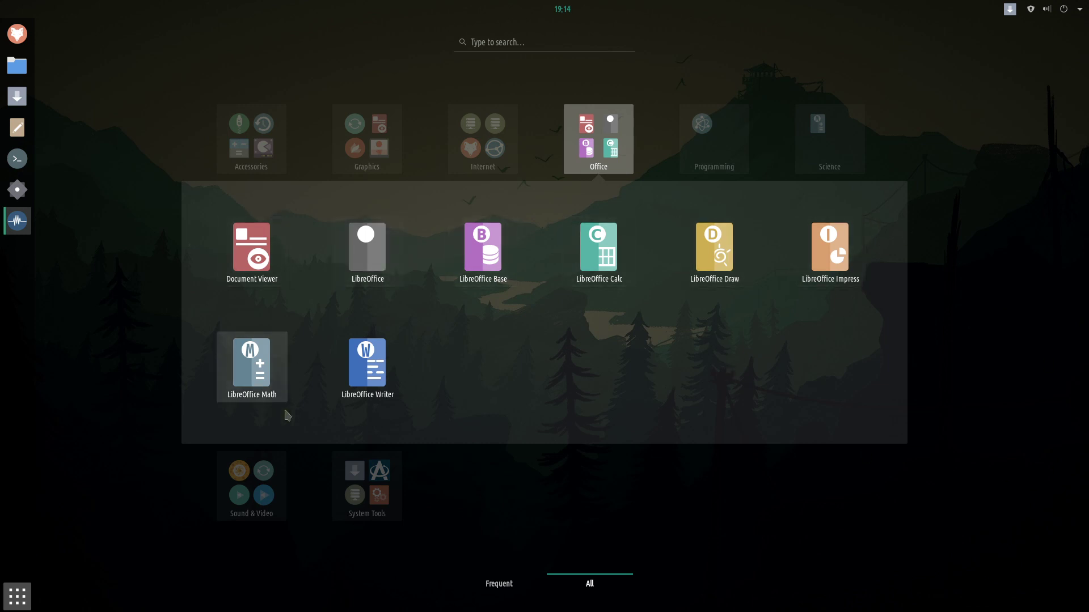
{"action": "left_click", "coordinate": [531, 168]}
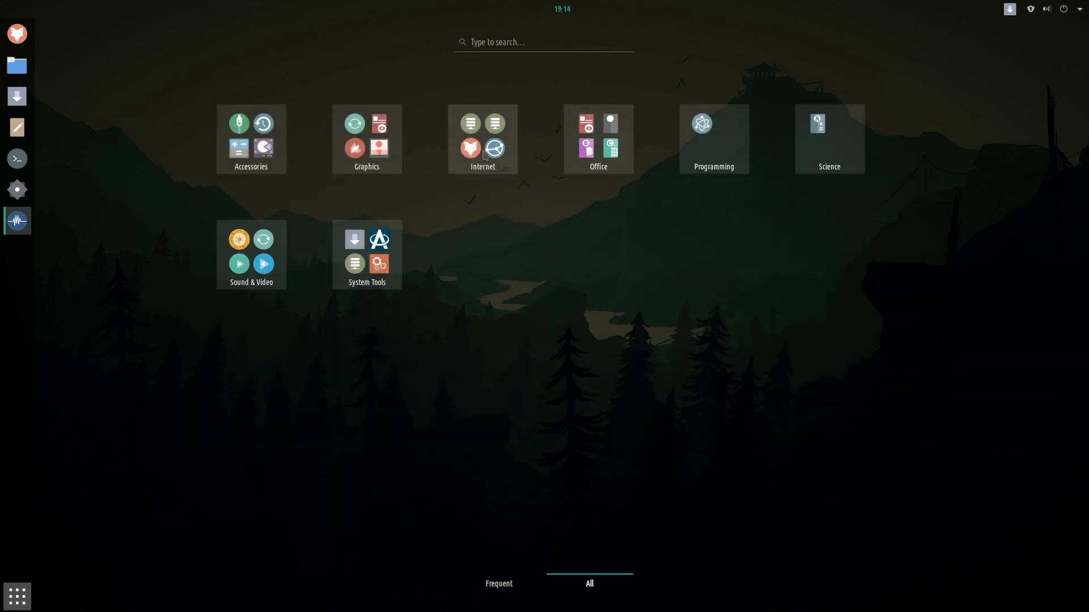
Look through the Internet and Graphics folders, then launch Files from Accessories.
{"action": "left_click", "coordinate": [483, 144]}
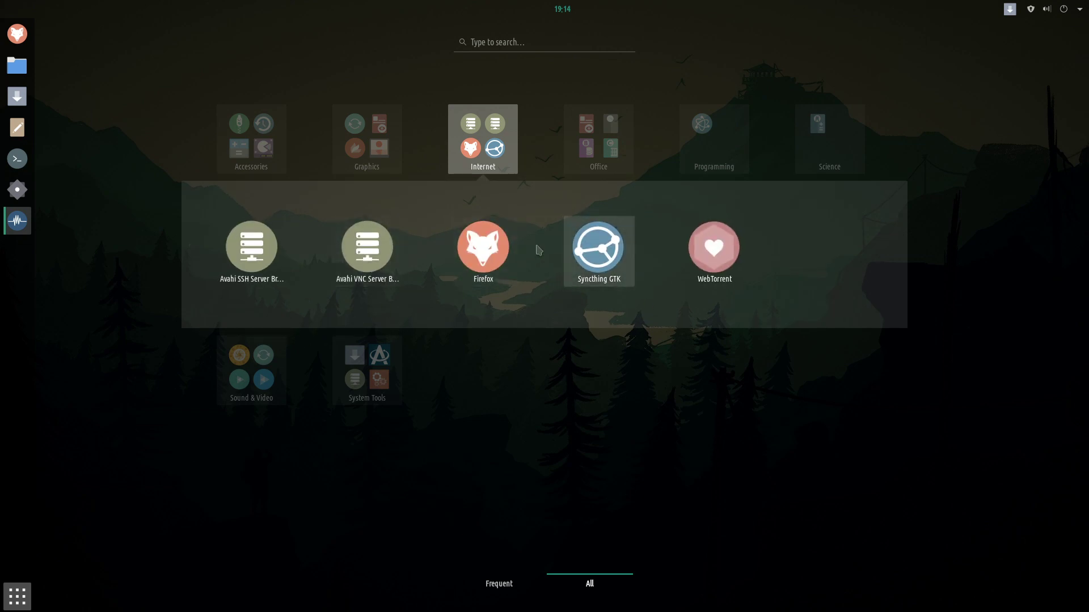
{"action": "left_click", "coordinate": [503, 139]}
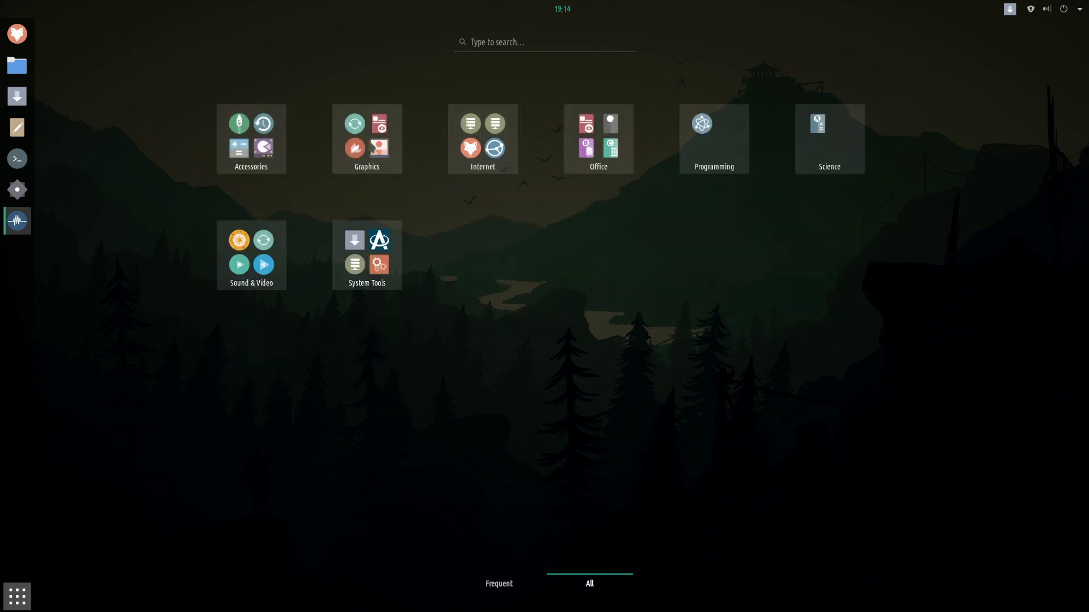
{"action": "left_click", "coordinate": [367, 139]}
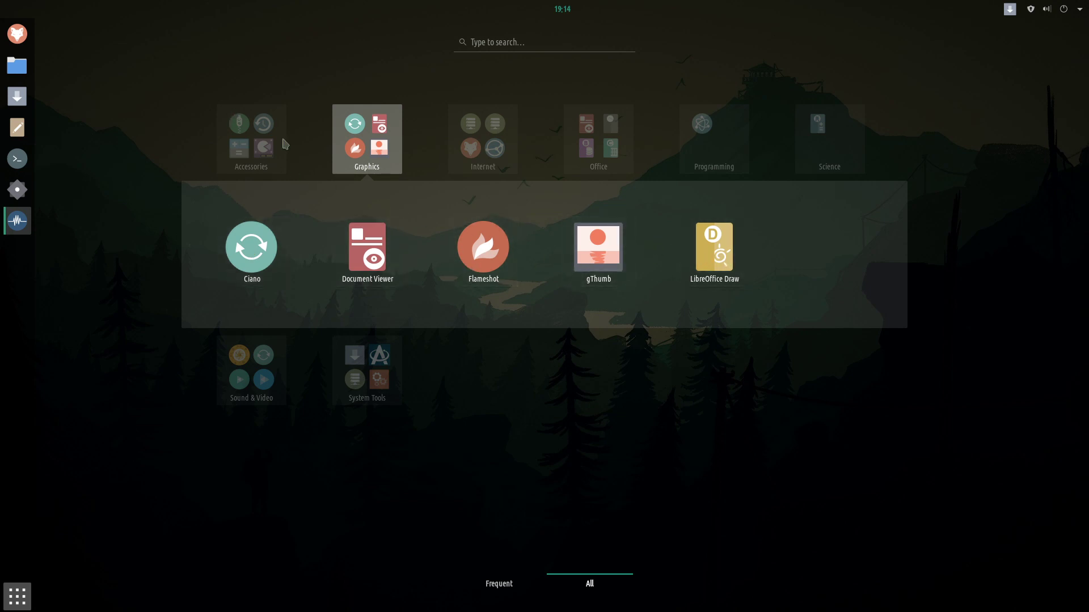
{"action": "left_click", "coordinate": [283, 141]}
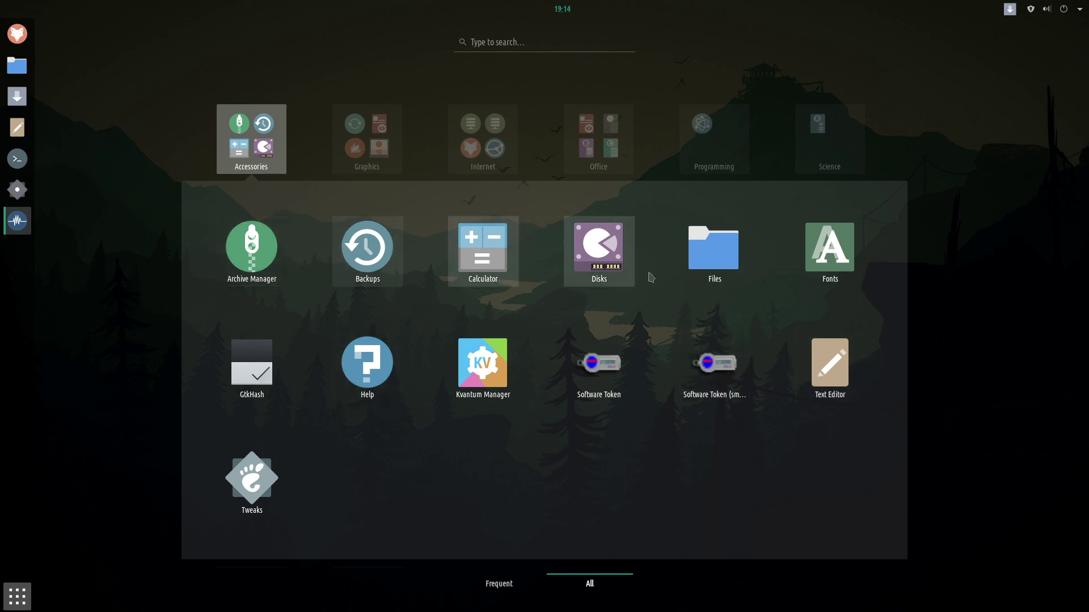
{"action": "left_click", "coordinate": [730, 262]}
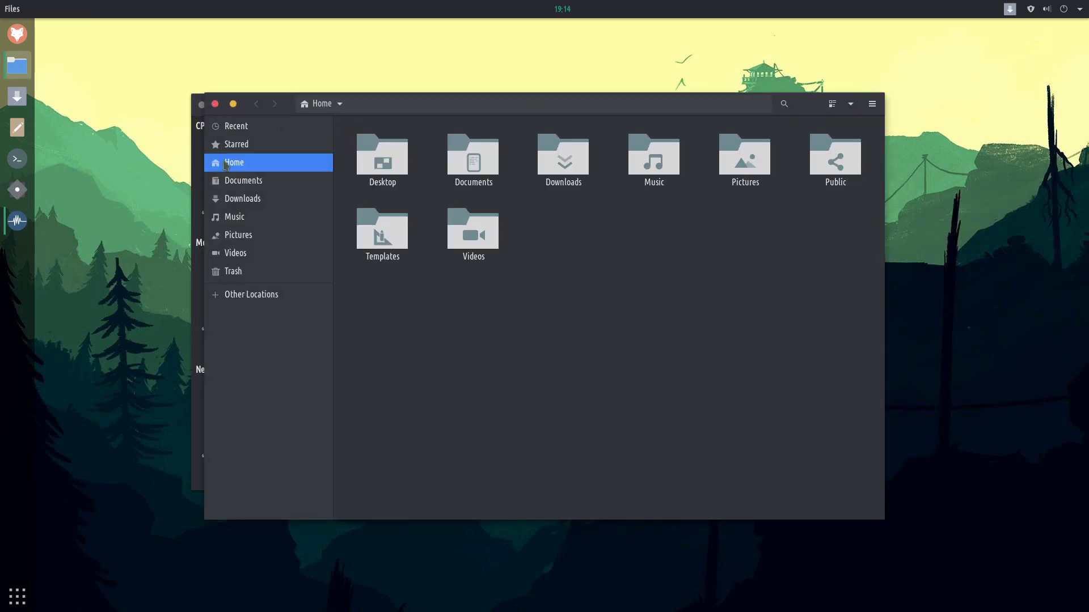
Close the System Monitor window and move the Files window back into place.
{"action": "left_click_drag", "start_coordinate": [742, 106], "coordinate": [879, 163]}
{"action": "left_click", "coordinate": [253, 105]}
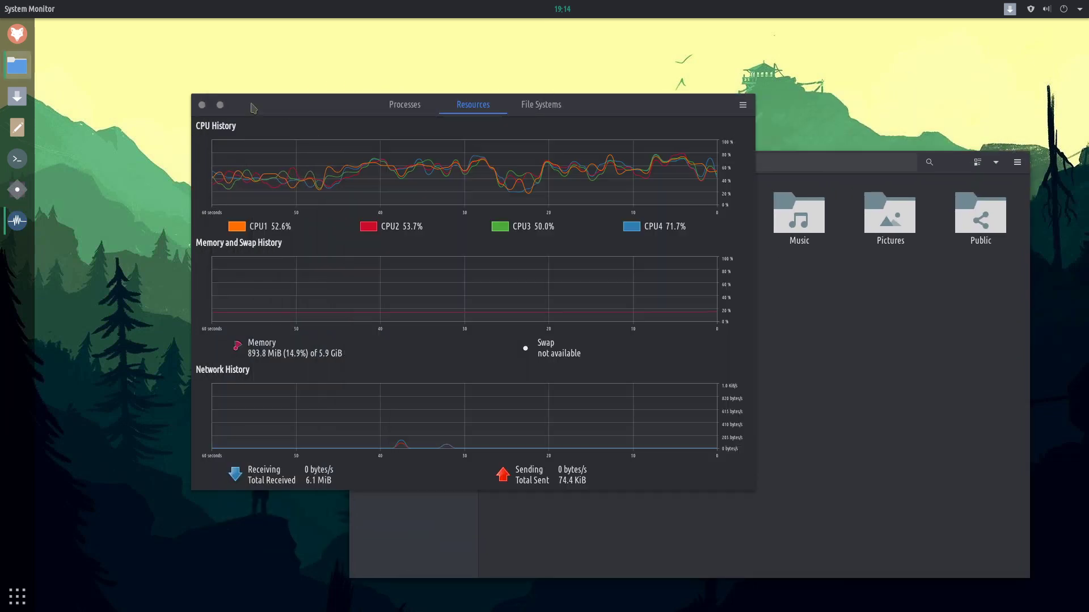
{"action": "left_click", "coordinate": [201, 107]}
{"action": "left_click_drag", "start_coordinate": [724, 163], "coordinate": [516, 118]}
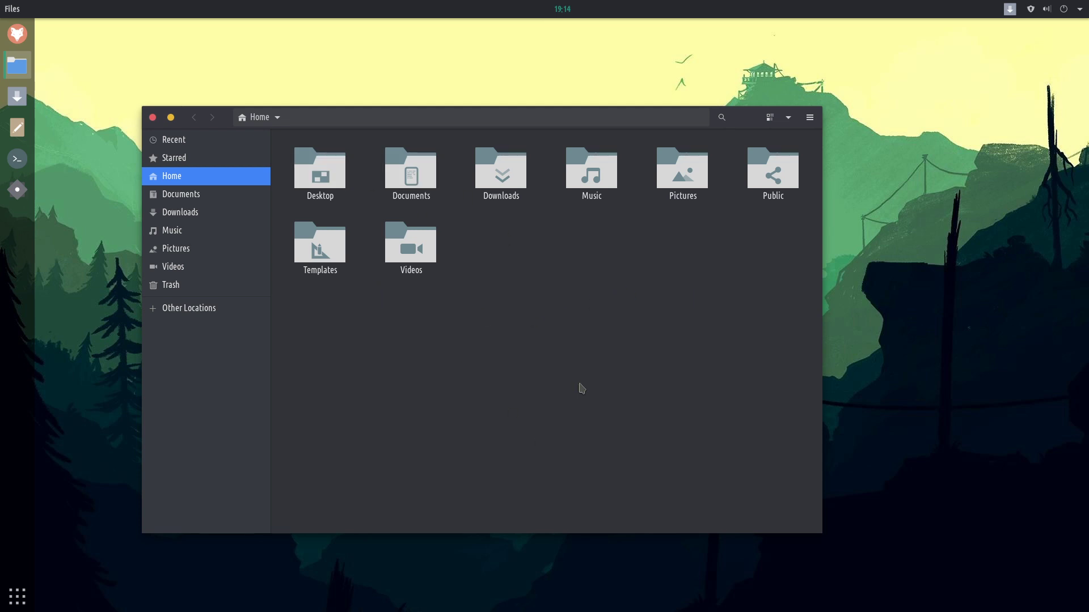
Zoom the Home folder icons smaller and larger, ending at their original size.
{"action": "key", "text": "ctrl+minus"}
{"action": "key", "text": "ctrl+plus"}
{"action": "key", "text": "ctrl+plus"}
{"action": "key", "text": "ctrl+minus"}
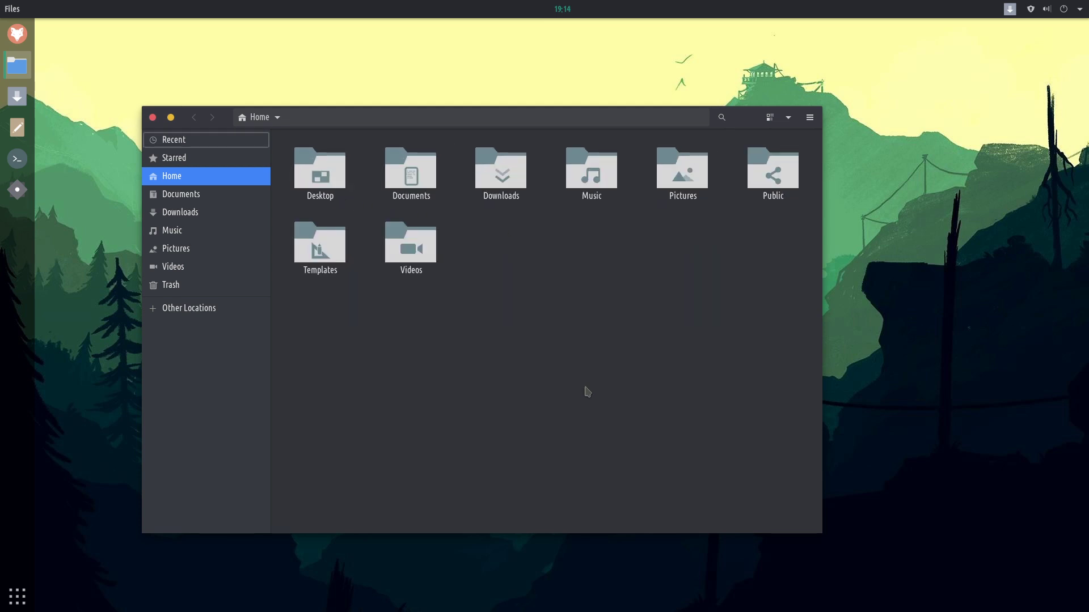
{"action": "key", "text": "ctrl+minus"}
{"action": "key", "text": "ctrl+plus"}
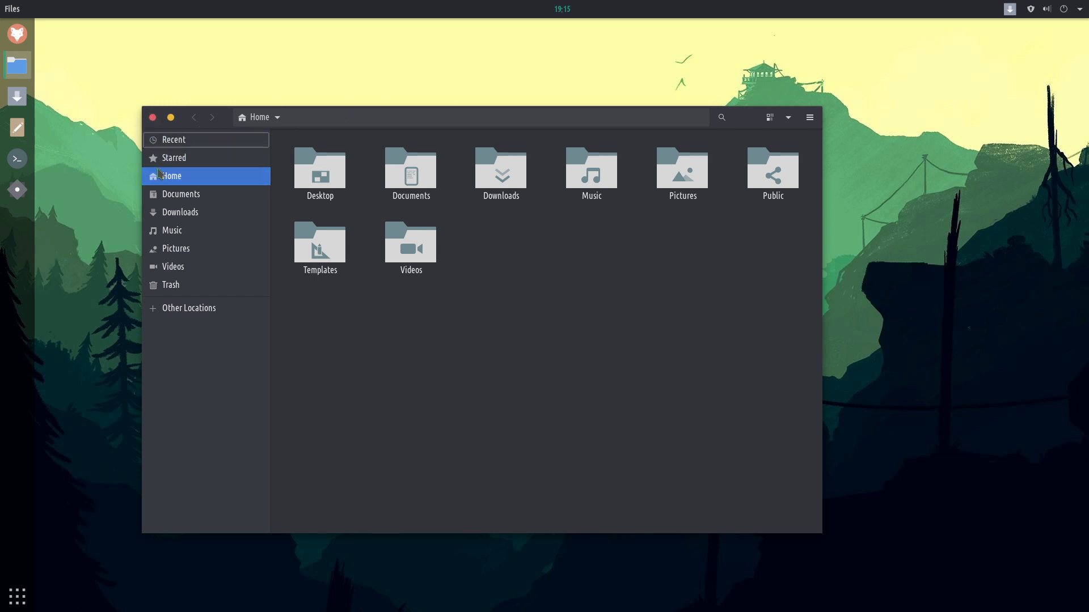
Close the Files window, then open a Terminal, move it aside and close it.
{"action": "left_click", "coordinate": [152, 119]}
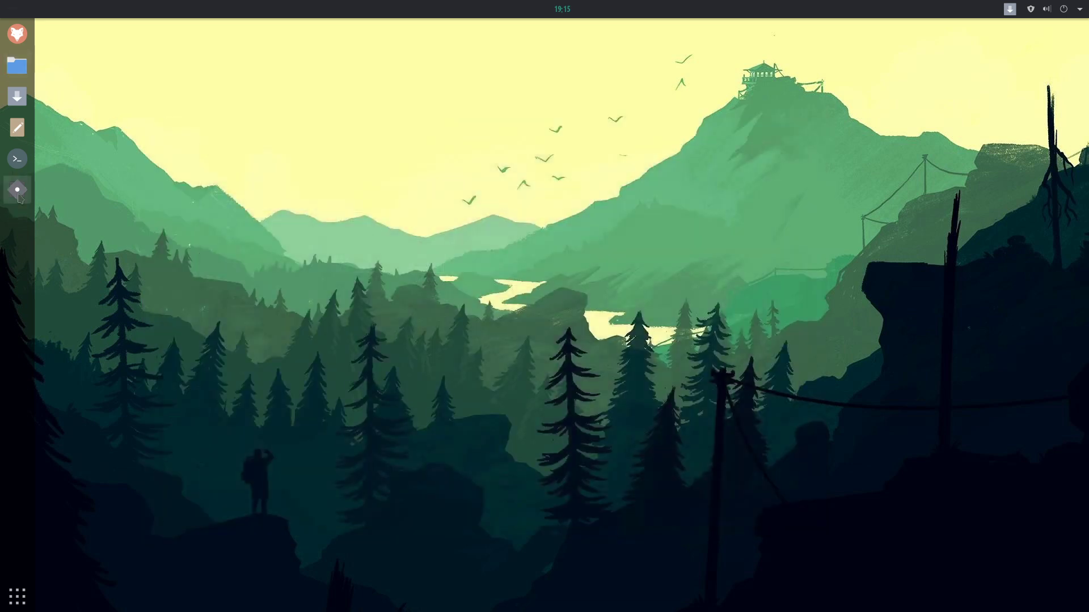
{"action": "left_click", "coordinate": [16, 160]}
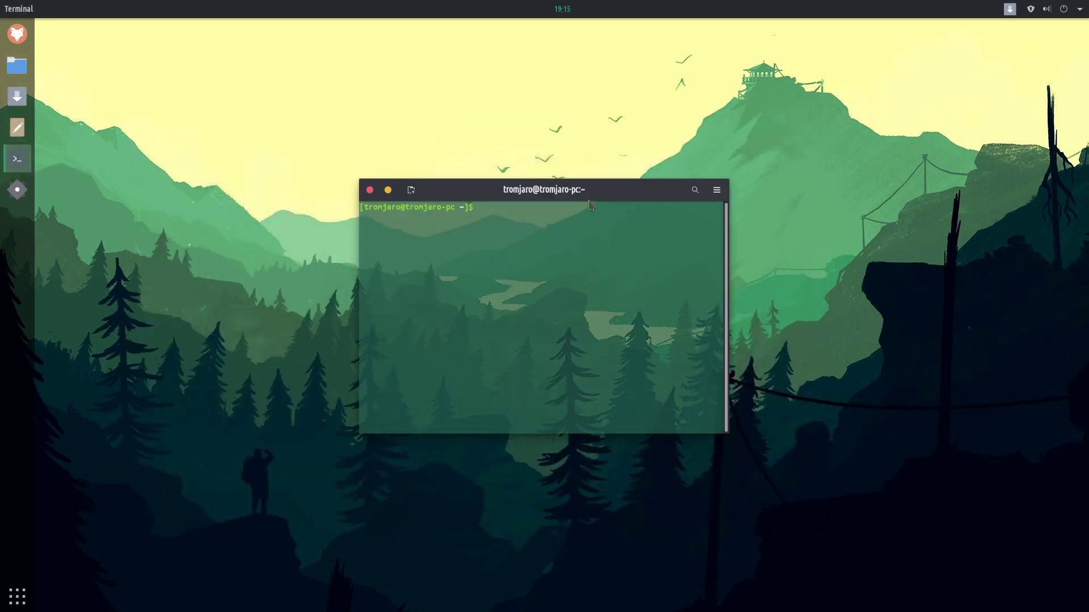
{"action": "left_click_drag", "start_coordinate": [594, 193], "coordinate": [834, 298]}
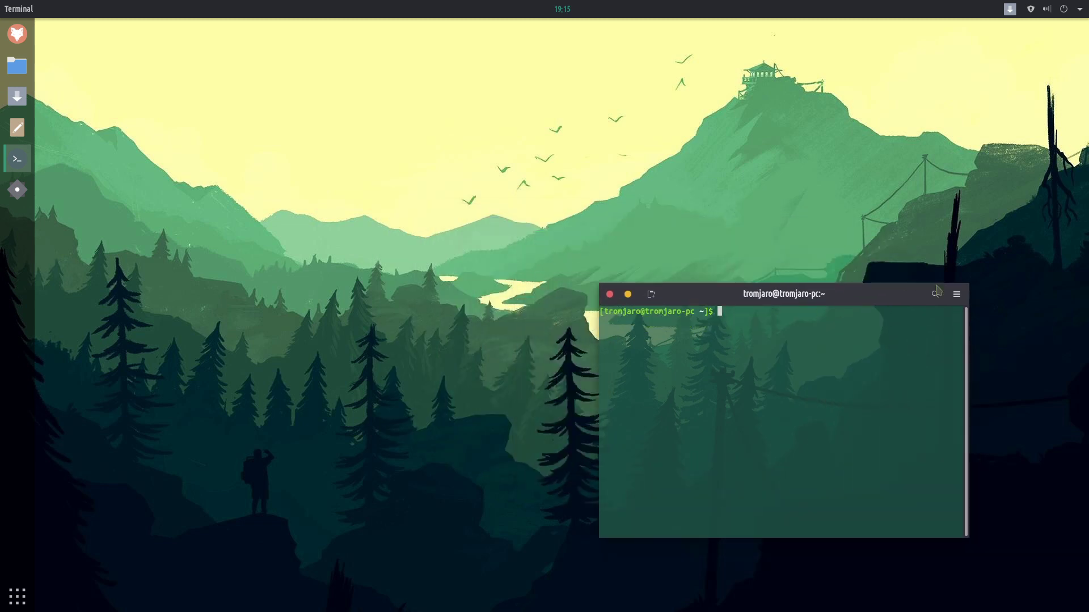
{"action": "left_click", "coordinate": [609, 294]}
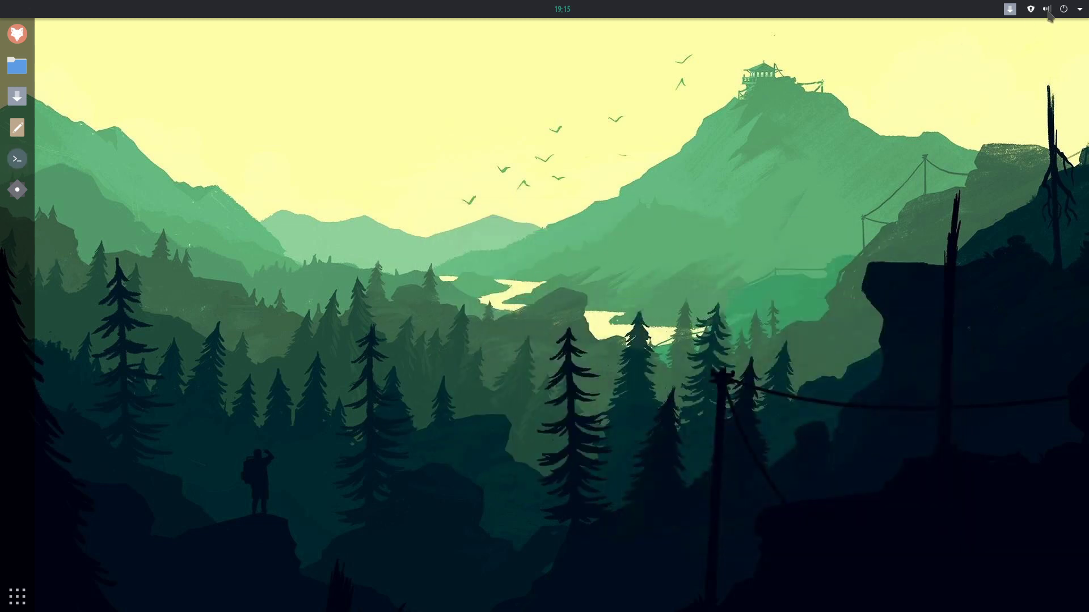
View the system Details About page in Settings, close Settings, and launch Firefox.
{"action": "left_click", "coordinate": [1066, 9]}
{"action": "left_click", "coordinate": [960, 130]}
{"action": "scroll", "coordinate": [312, 400], "scroll_direction": "down", "scroll_amount": 1}
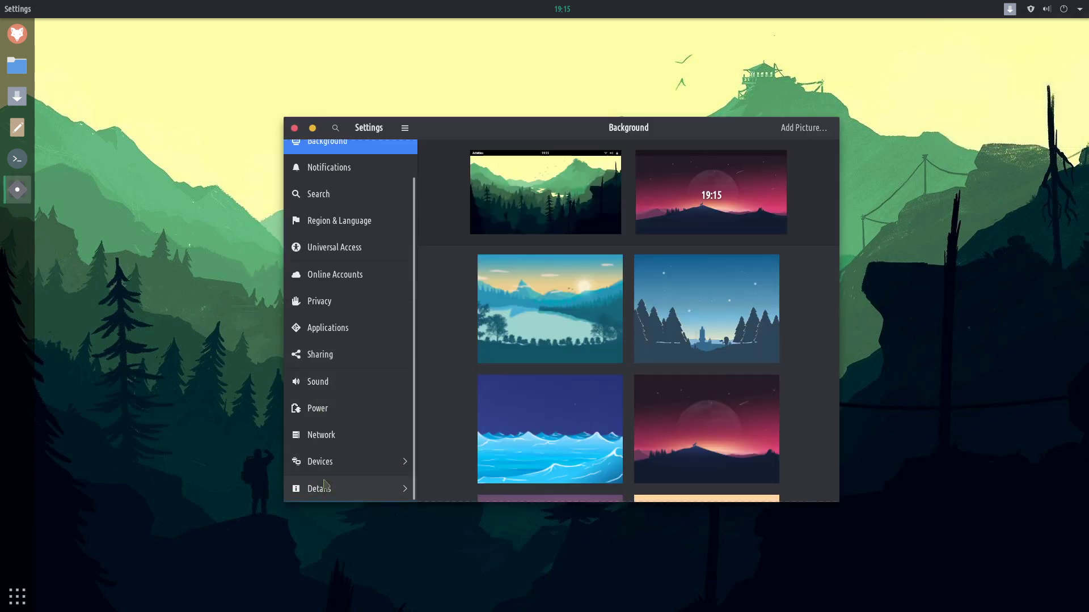
{"action": "left_click", "coordinate": [404, 489]}
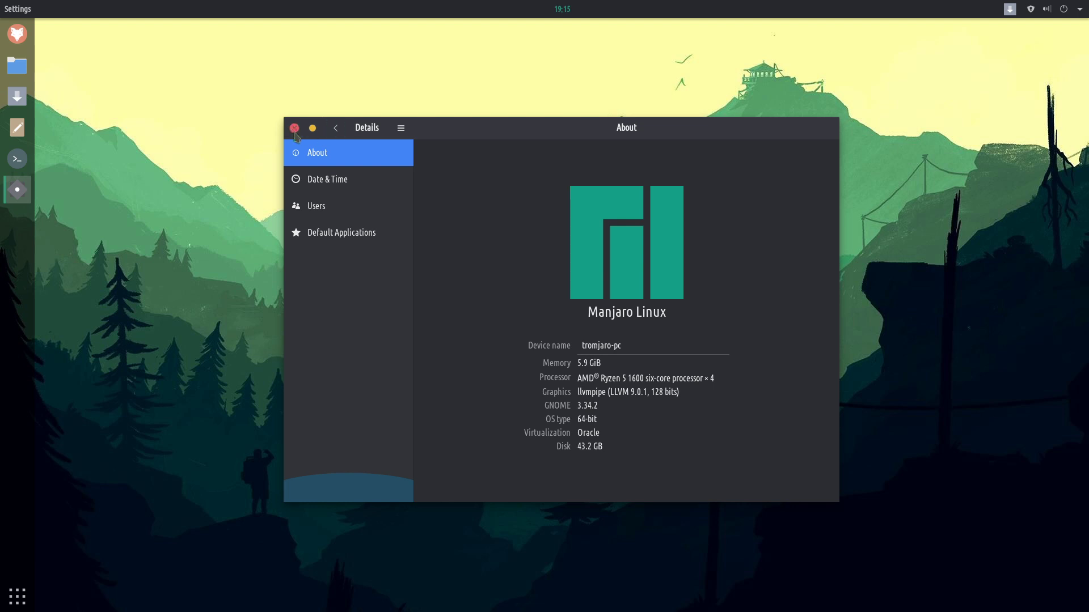
{"action": "left_click", "coordinate": [295, 128]}
{"action": "left_click", "coordinate": [17, 33]}
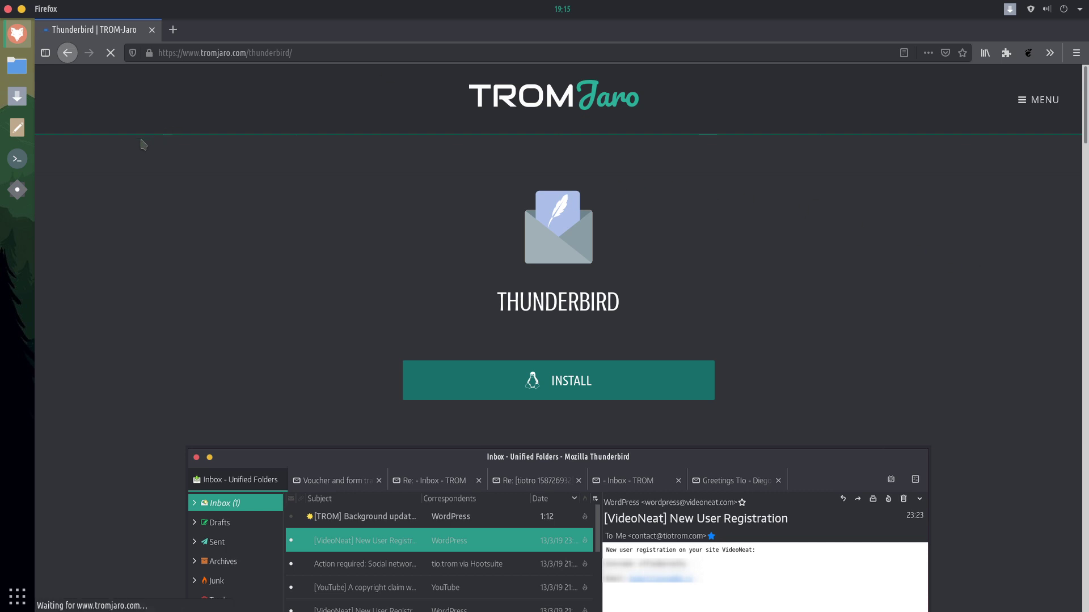
Install Thunderbird from the TROMjaro page, authorising with the password and approving the package transaction.
{"action": "left_click", "coordinate": [486, 390]}
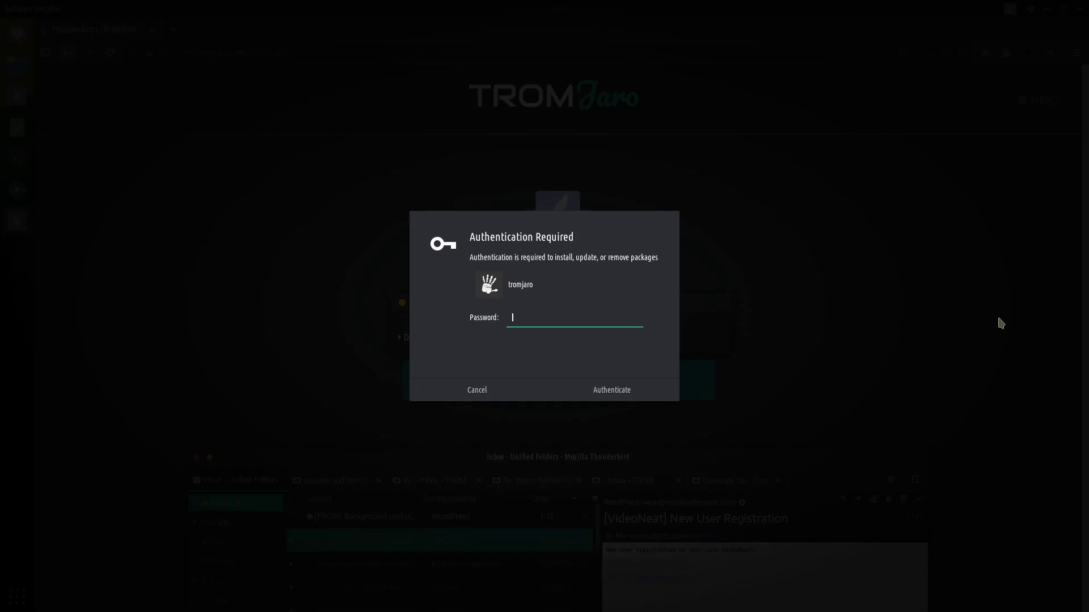
{"action": "key", "text": "Return"}
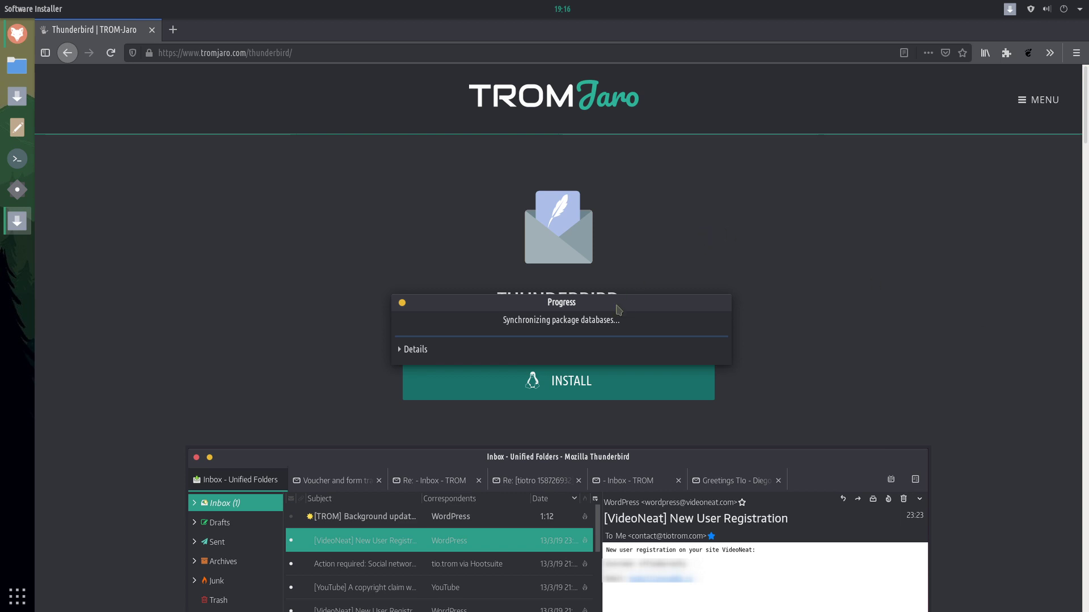
{"action": "left_click_drag", "start_coordinate": [618, 310], "coordinate": [275, 211]}
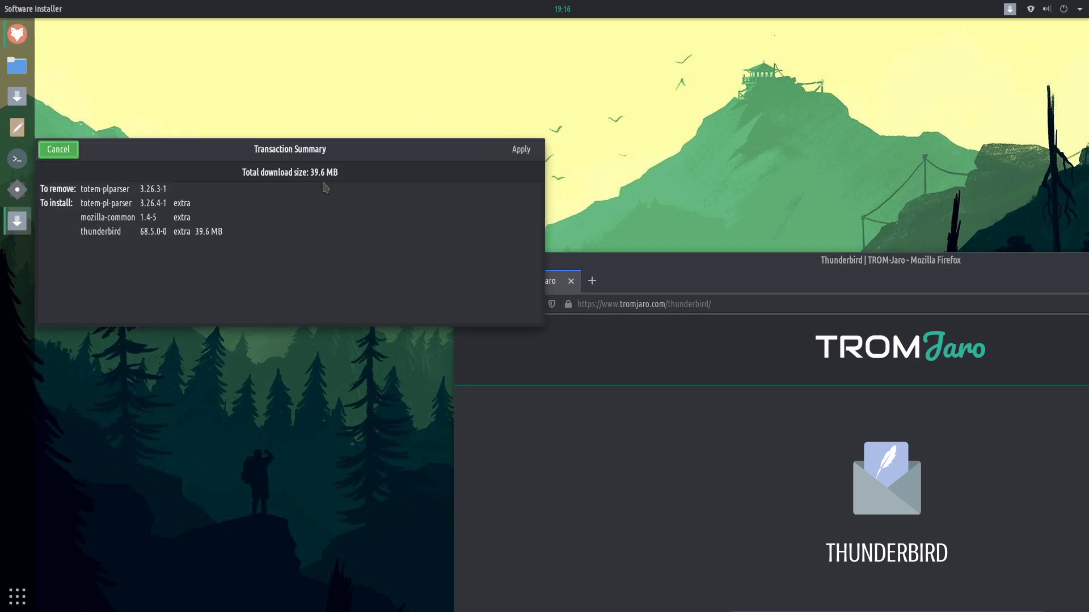
{"action": "left_click", "coordinate": [521, 149]}
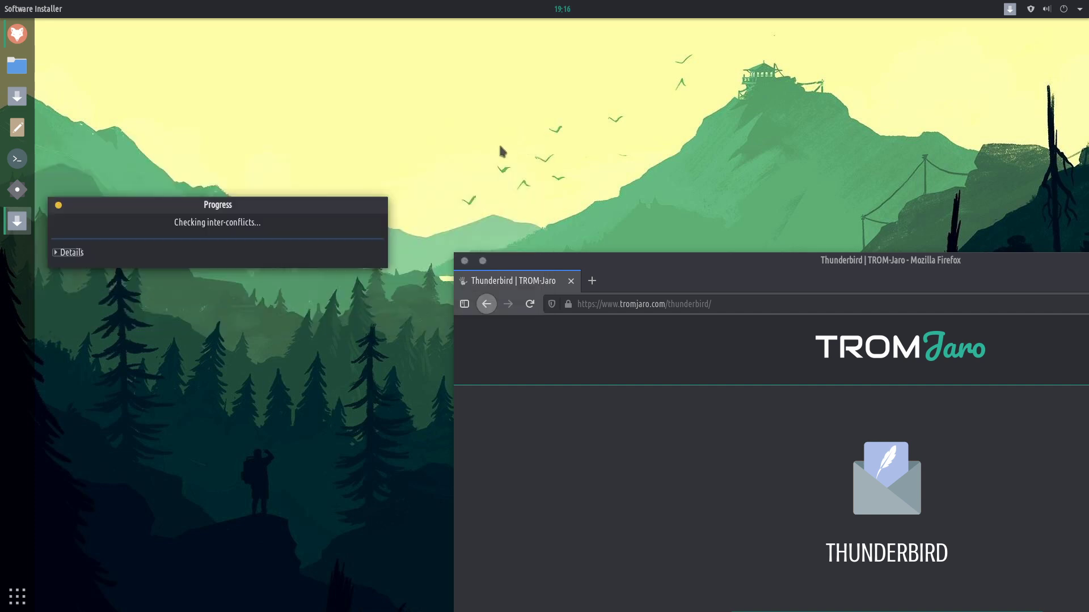
{"action": "left_click_drag", "start_coordinate": [640, 261], "coordinate": [304, 71]}
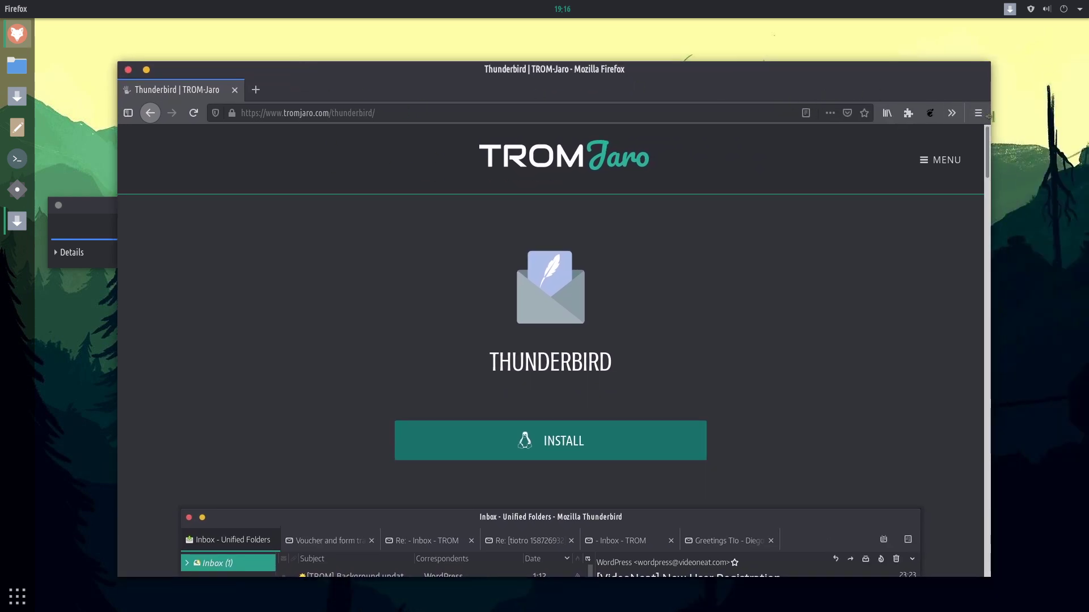
{"action": "left_click", "coordinate": [956, 116]}
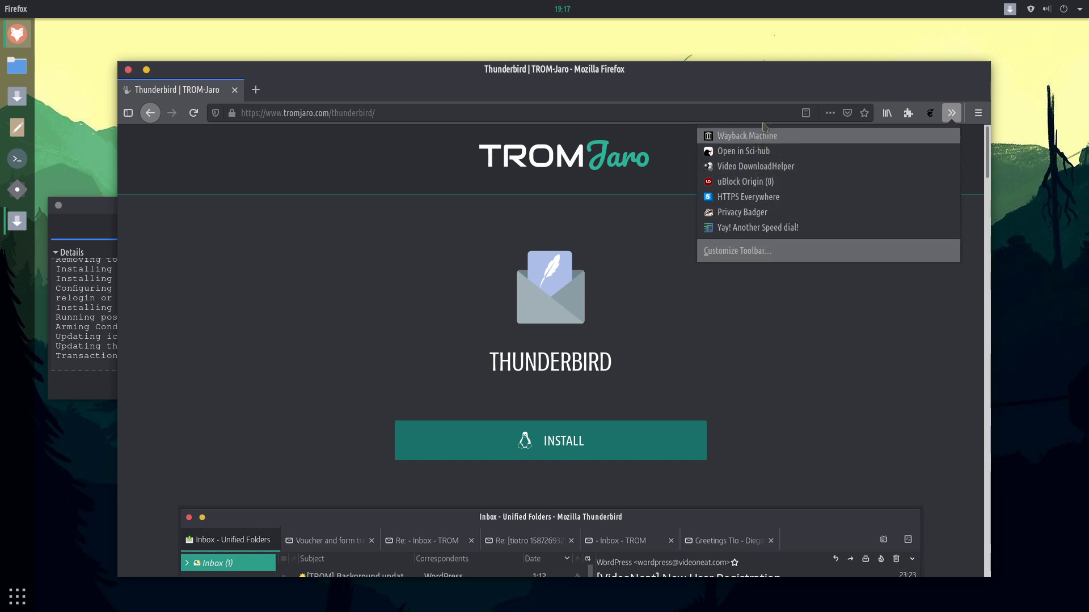
{"action": "left_click", "coordinate": [680, 67]}
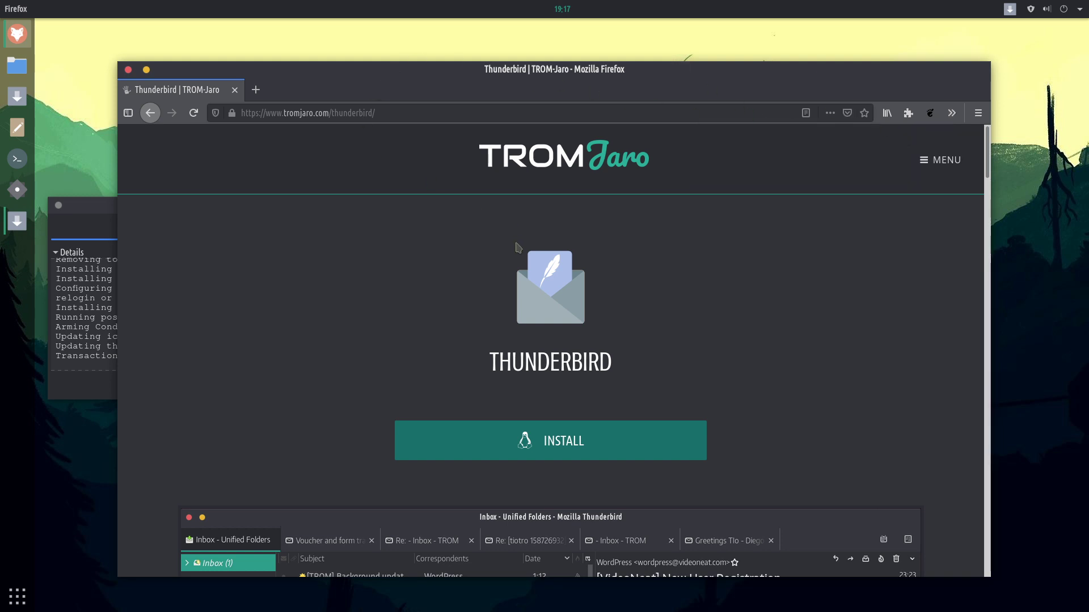
Close the finished Thunderbird progress window, maximize Firefox and scroll the TROMjaro page.
{"action": "left_click_drag", "start_coordinate": [347, 63], "coordinate": [593, 77]}
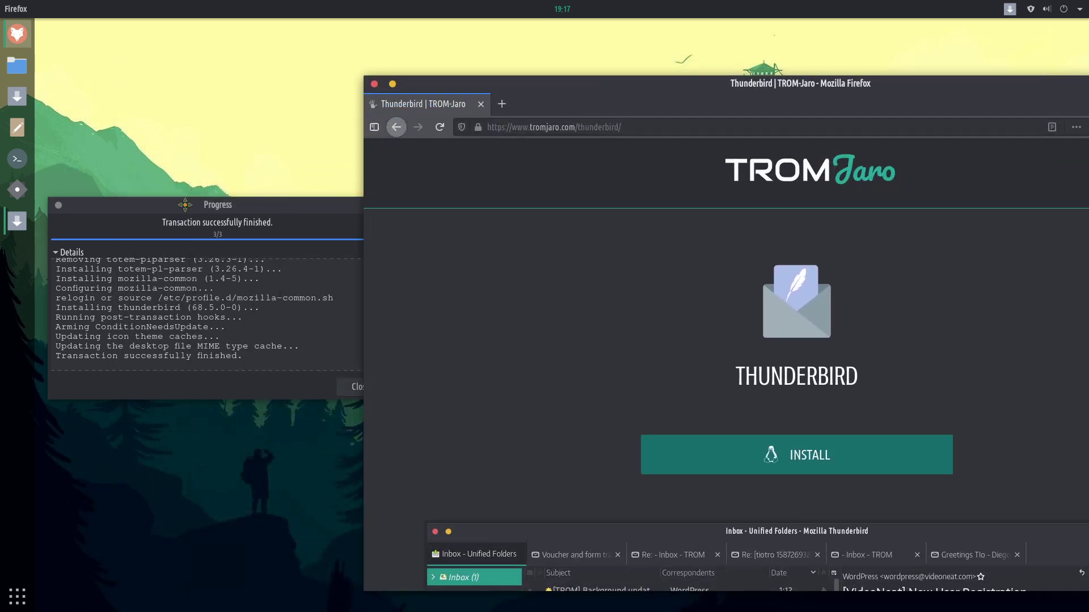
{"action": "left_click", "coordinate": [382, 331]}
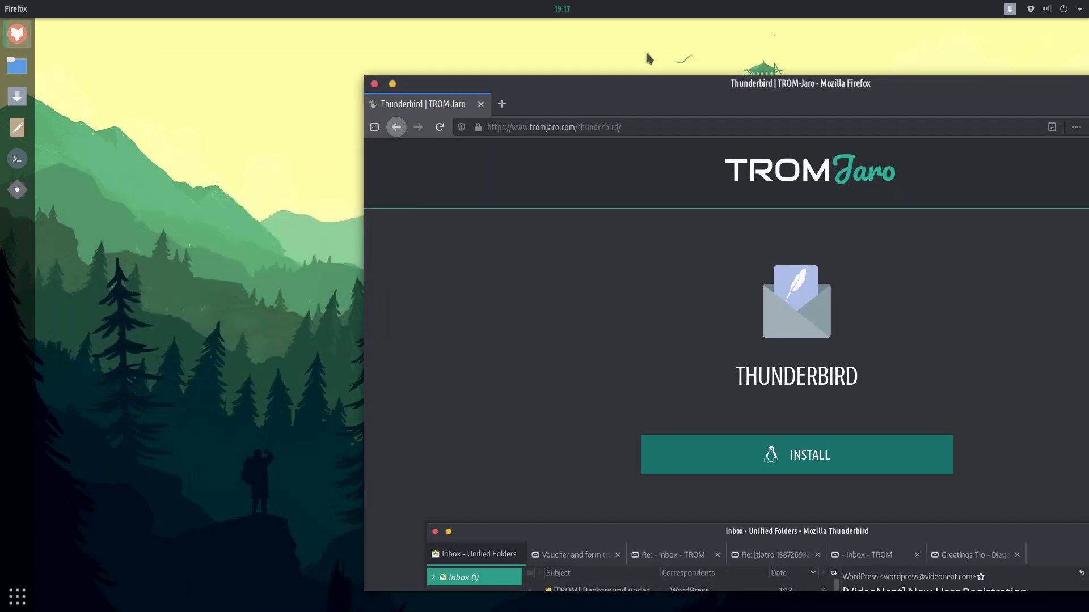
{"action": "double_click", "coordinate": [640, 85]}
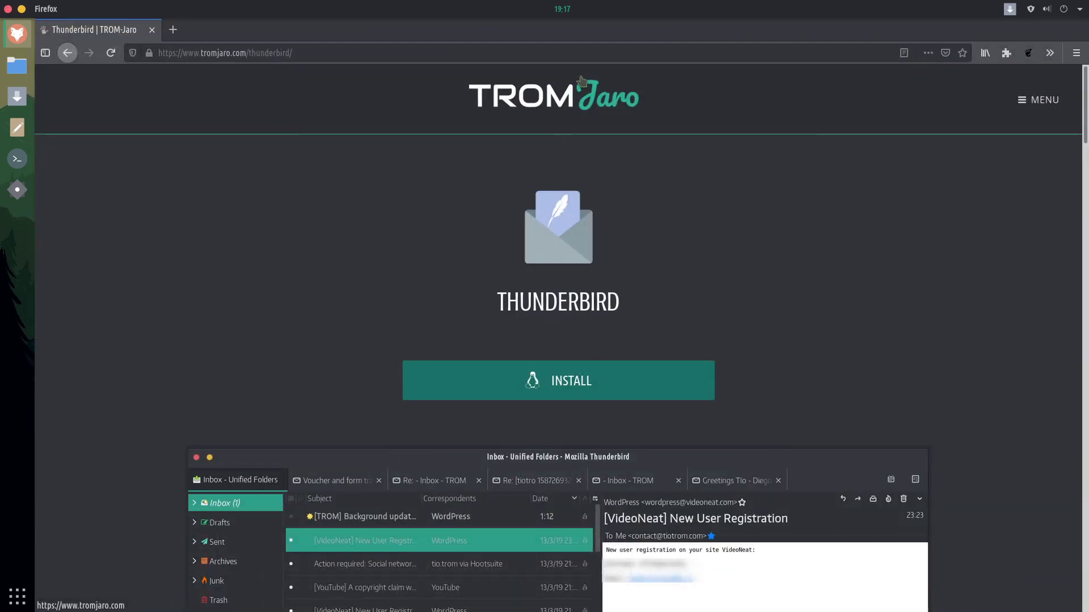
{"action": "scroll", "coordinate": [508, 274], "scroll_direction": "down", "scroll_amount": 5}
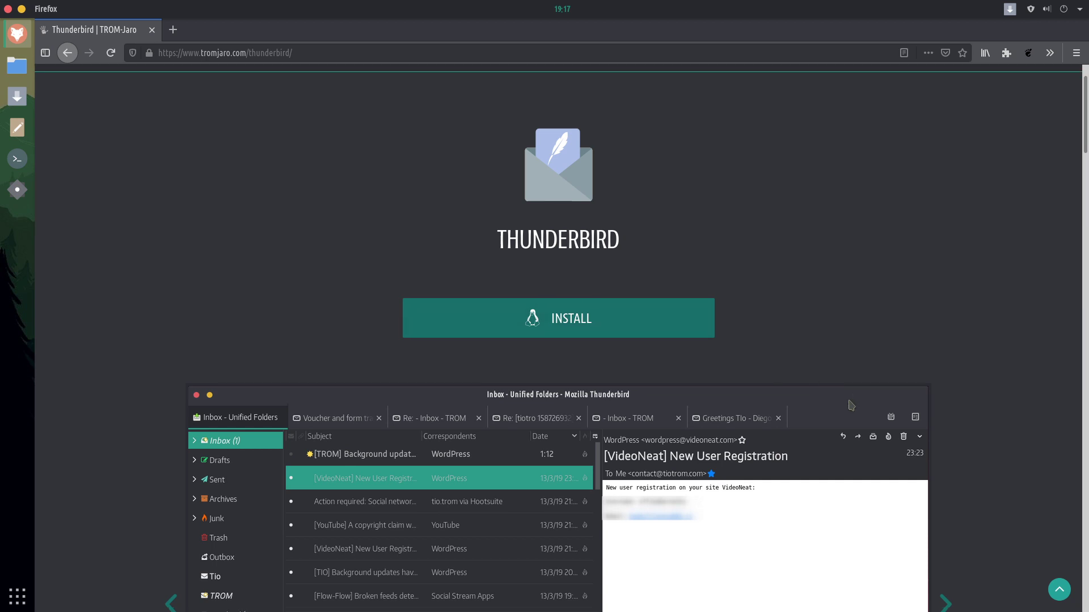
{"action": "scroll", "coordinate": [844, 402], "scroll_direction": "up", "scroll_amount": 5}
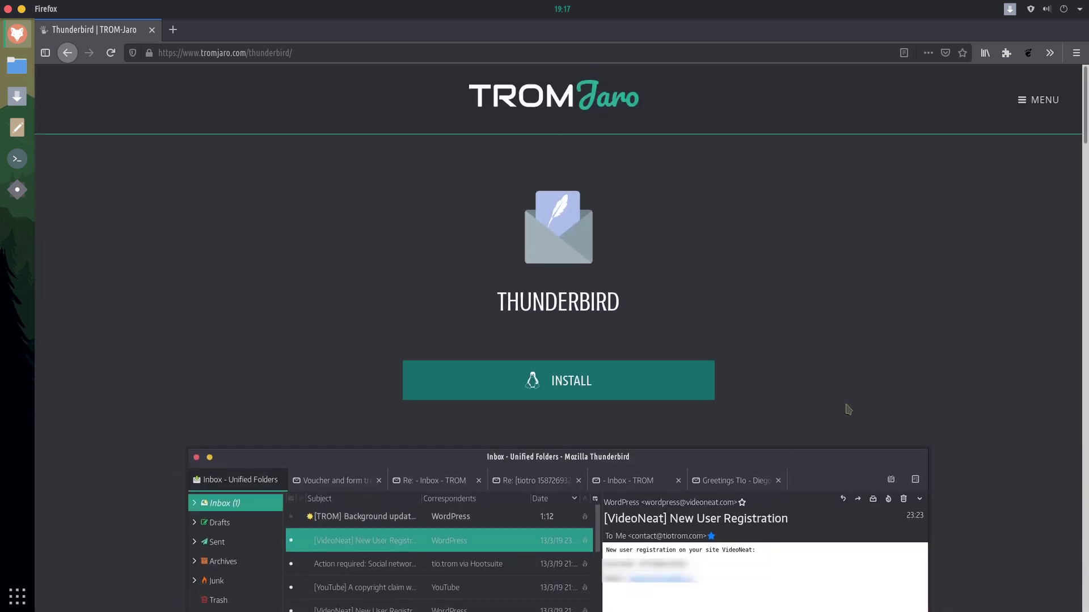
{"action": "left_click", "coordinate": [1041, 100]}
Search the TROMjaro apps page for 'obs', open OBS Studio and start its install.
{"action": "left_click", "coordinate": [986, 280]}
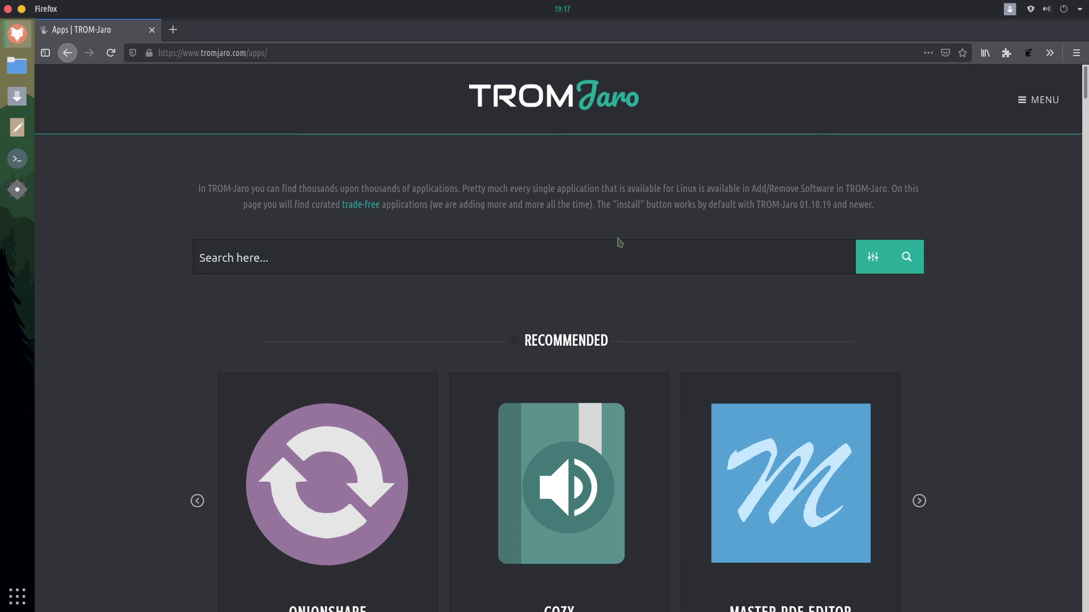
{"action": "type", "text": "obs"}
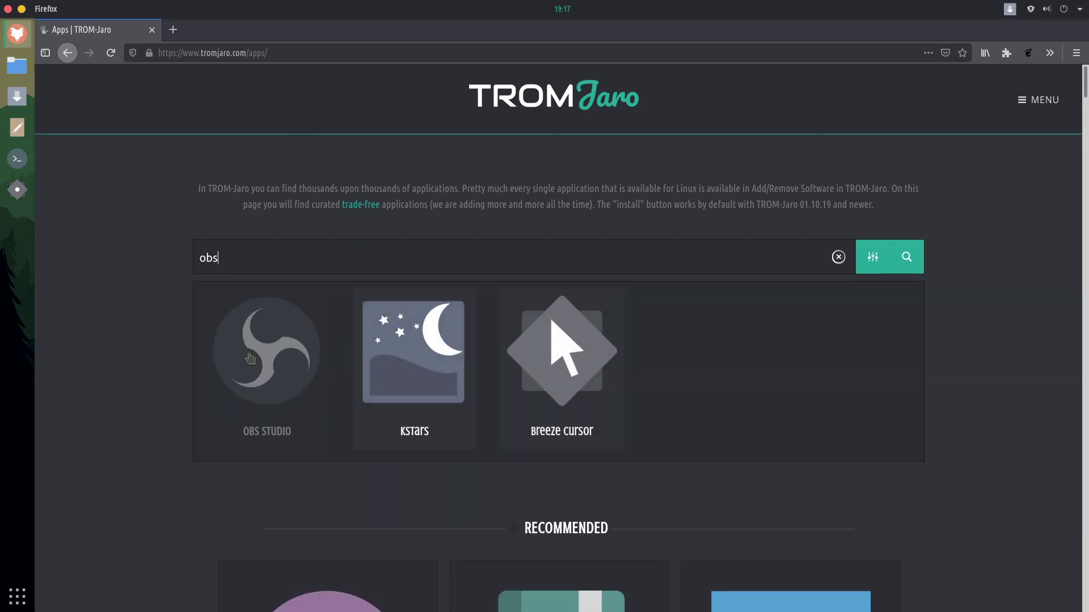
{"action": "left_click", "coordinate": [267, 429]}
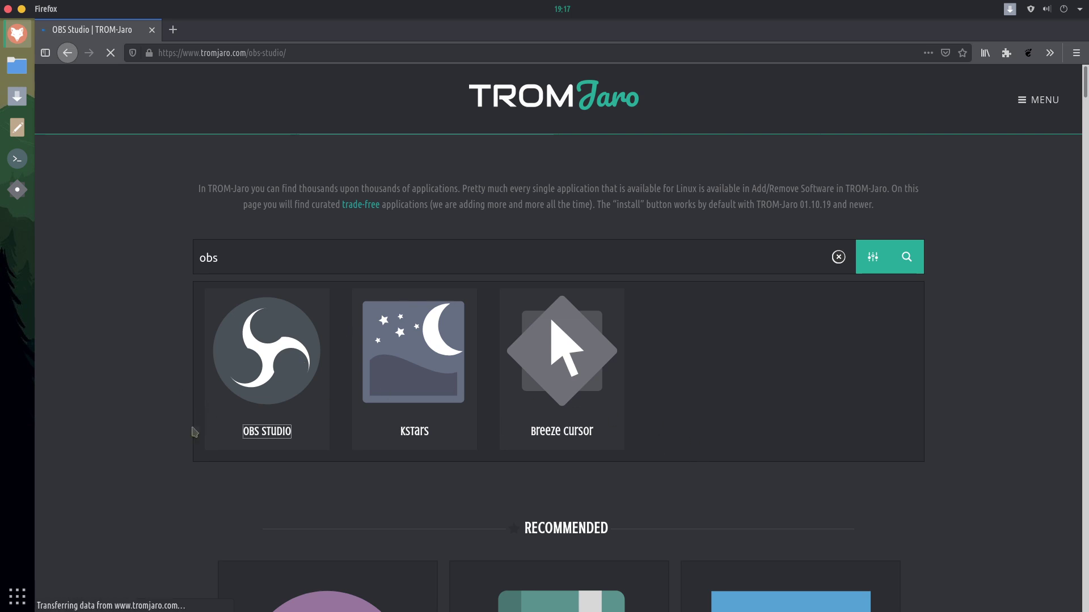
{"action": "left_click", "coordinate": [622, 400]}
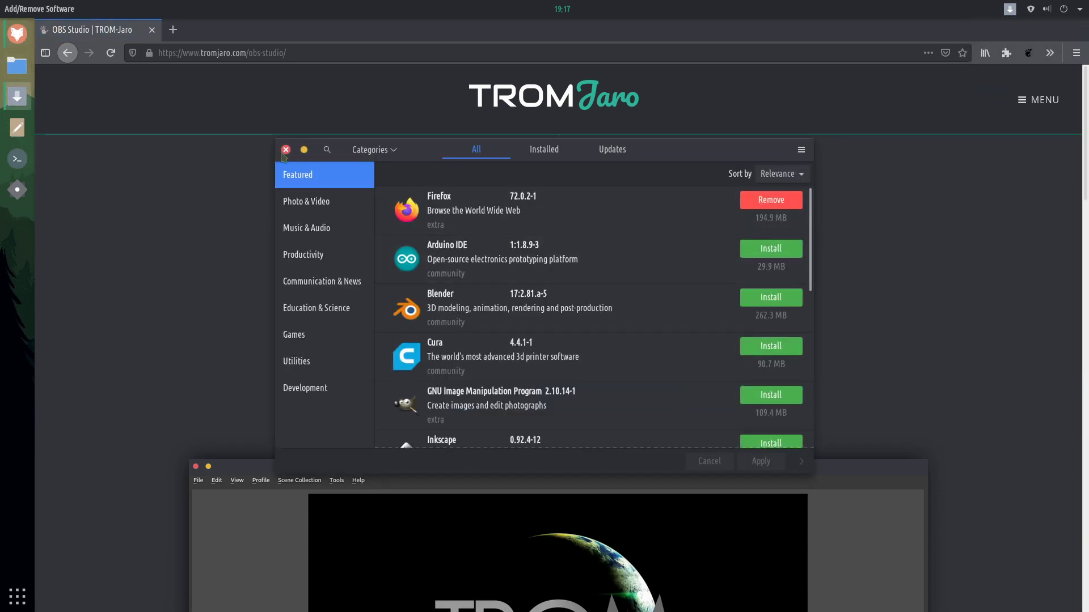
Close Add/Remove Software, switch to the OBS Studio Firefox window, then close Firefox.
{"action": "left_click", "coordinate": [326, 157]}
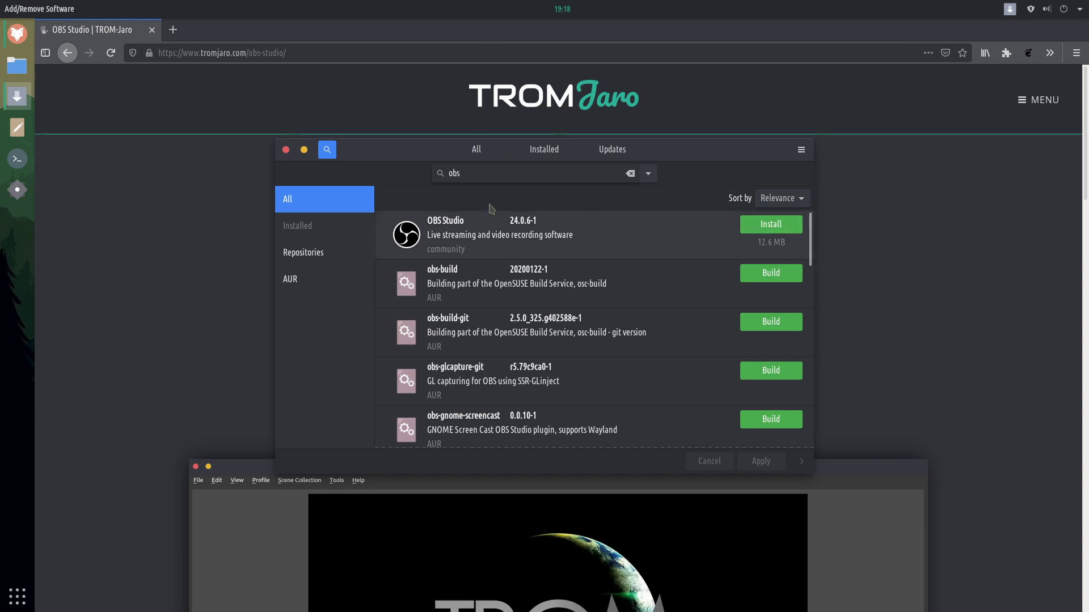
{"action": "left_click", "coordinate": [286, 149]}
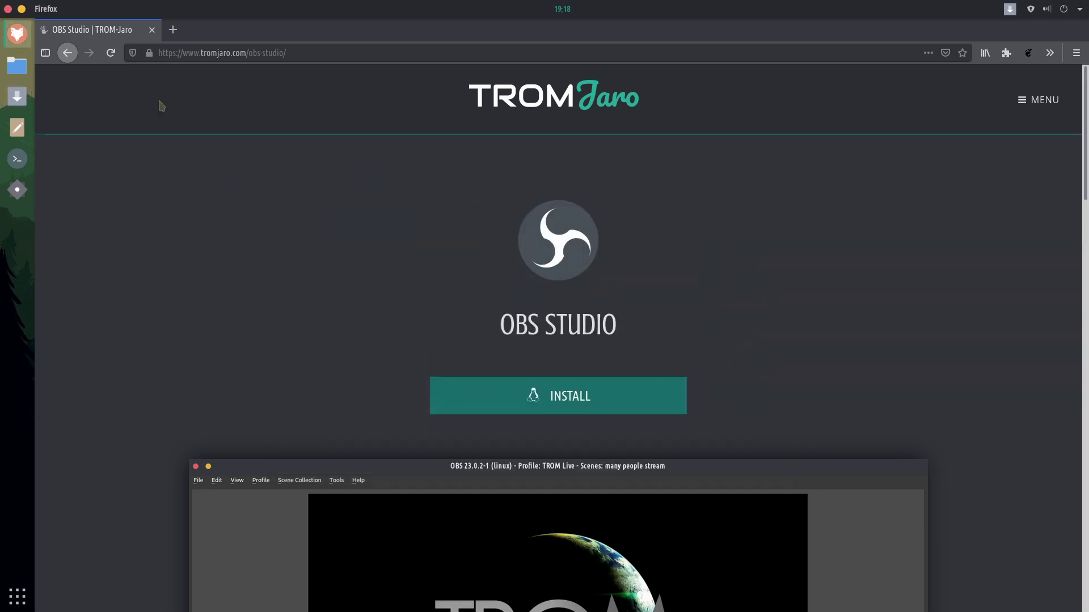
{"action": "left_click", "coordinate": [44, 9]}
{"action": "left_click", "coordinate": [107, 53]}
{"action": "left_click", "coordinate": [8, 9]}
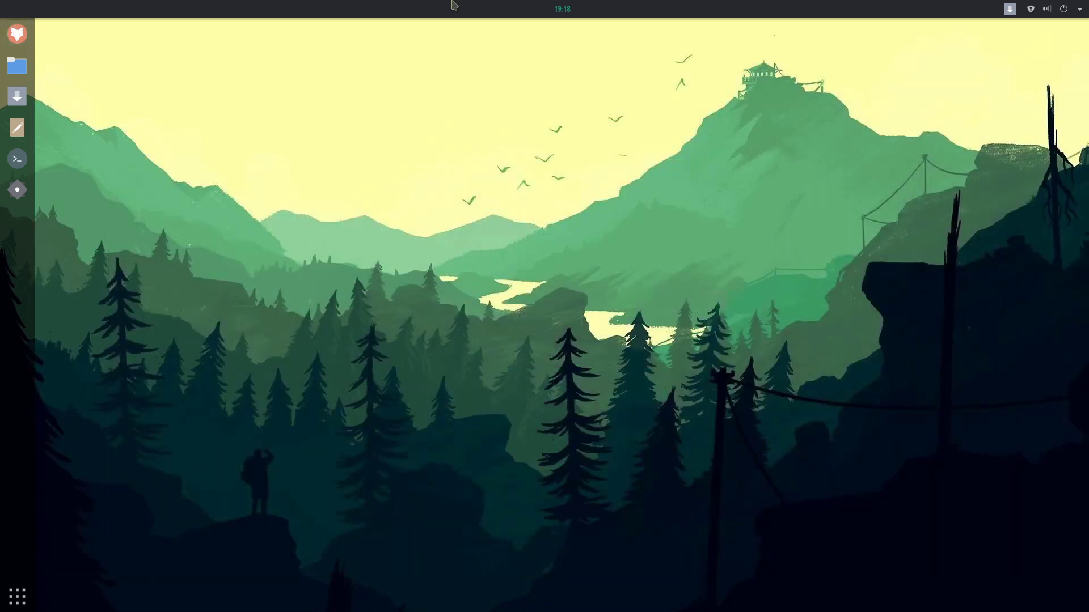
Set the desktop background to the pink moon wallpaper through Change Background.
{"action": "right_click", "coordinate": [493, 138]}
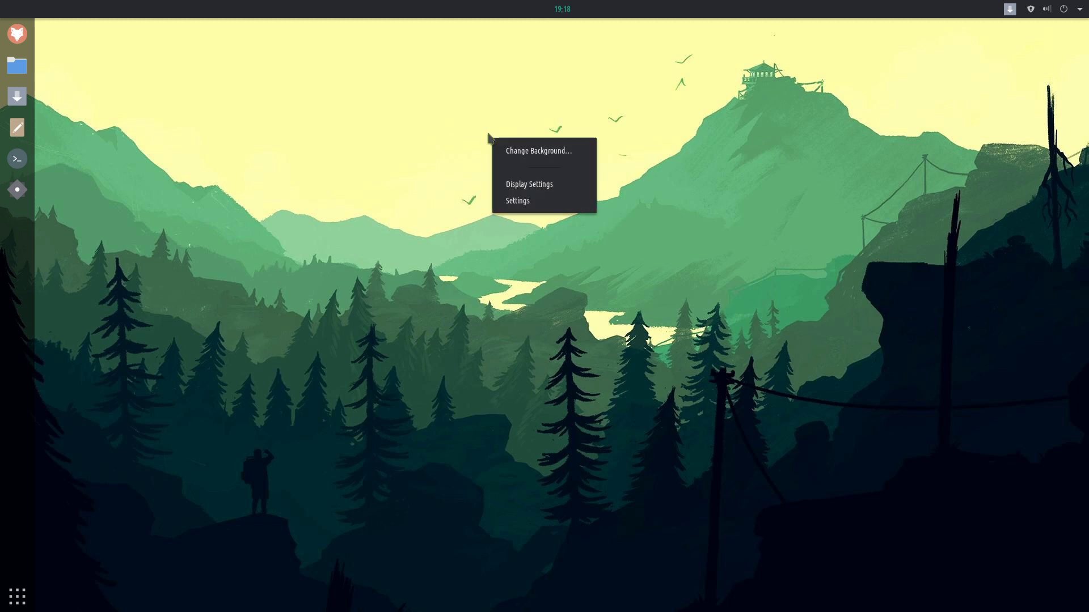
{"action": "left_click", "coordinate": [535, 154]}
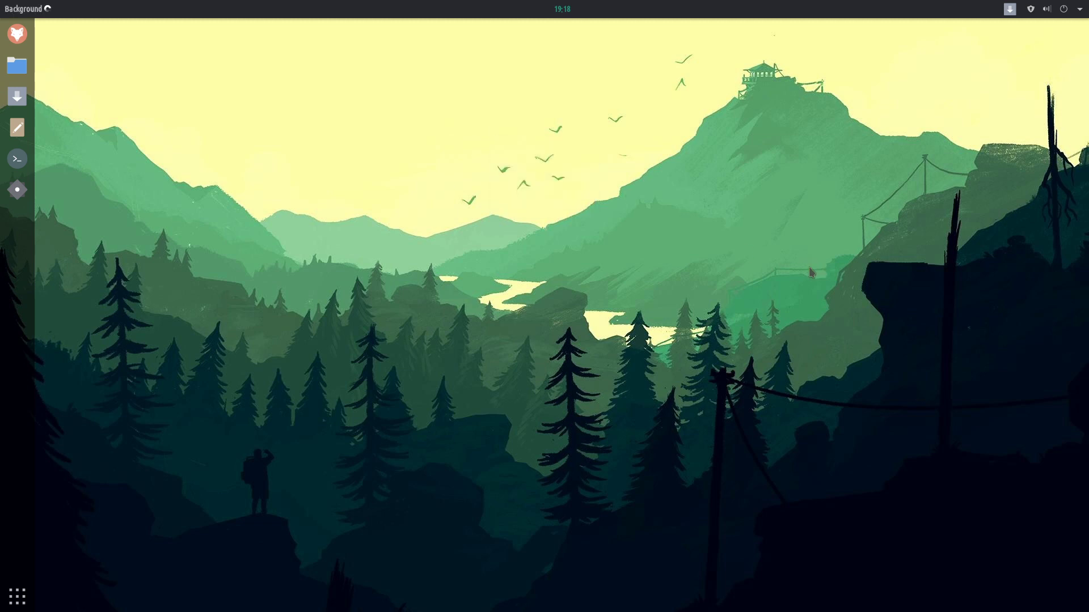
{"action": "scroll", "coordinate": [825, 340], "scroll_direction": "down", "scroll_amount": 10}
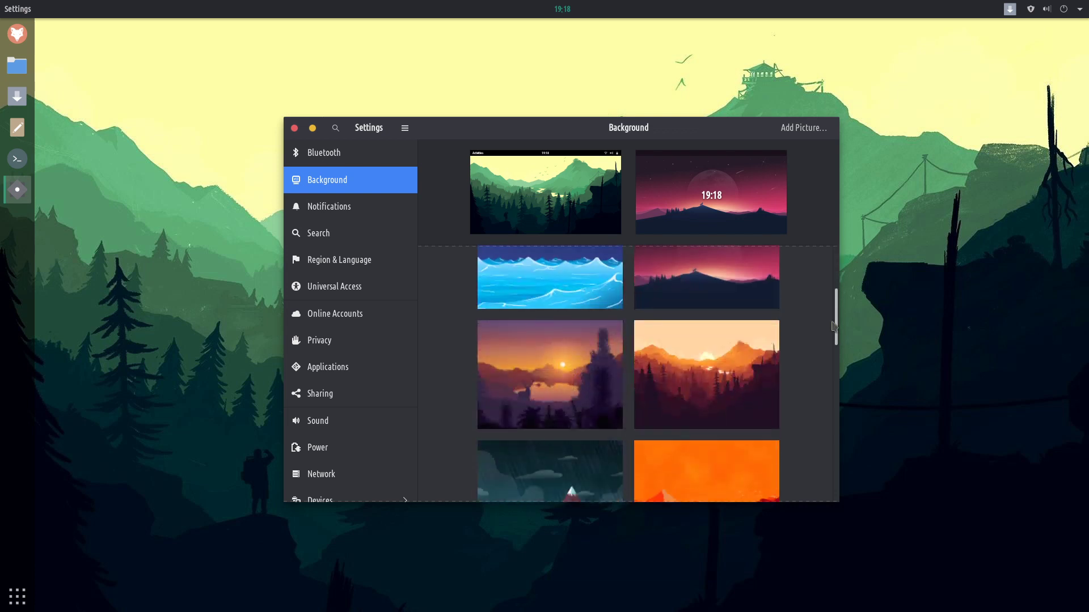
{"action": "scroll", "coordinate": [819, 417], "scroll_direction": "down", "scroll_amount": 5}
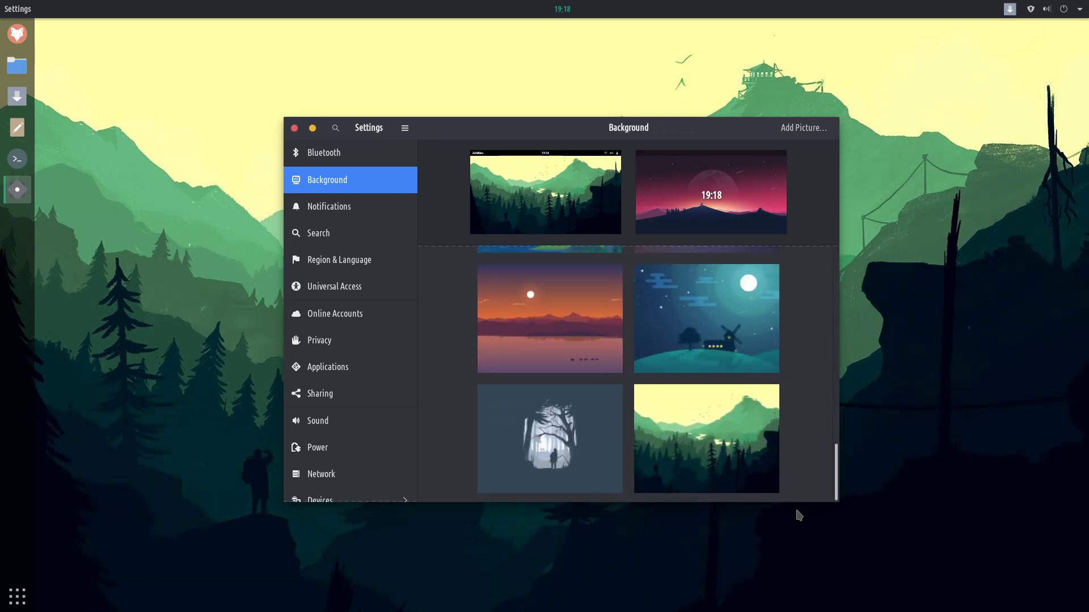
{"action": "left_click", "coordinate": [674, 470]}
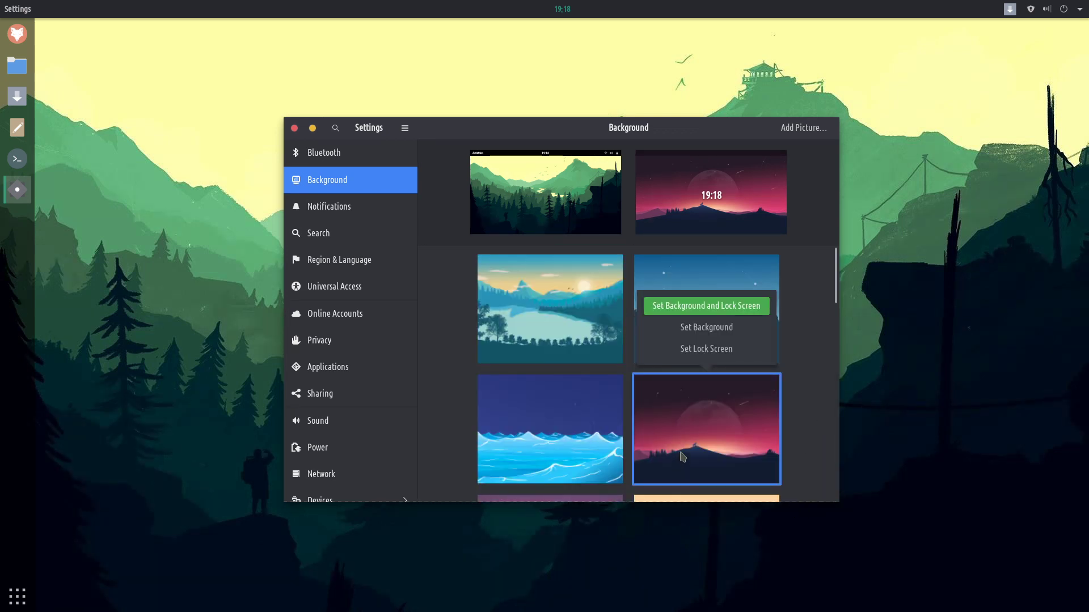
{"action": "left_click", "coordinate": [706, 327]}
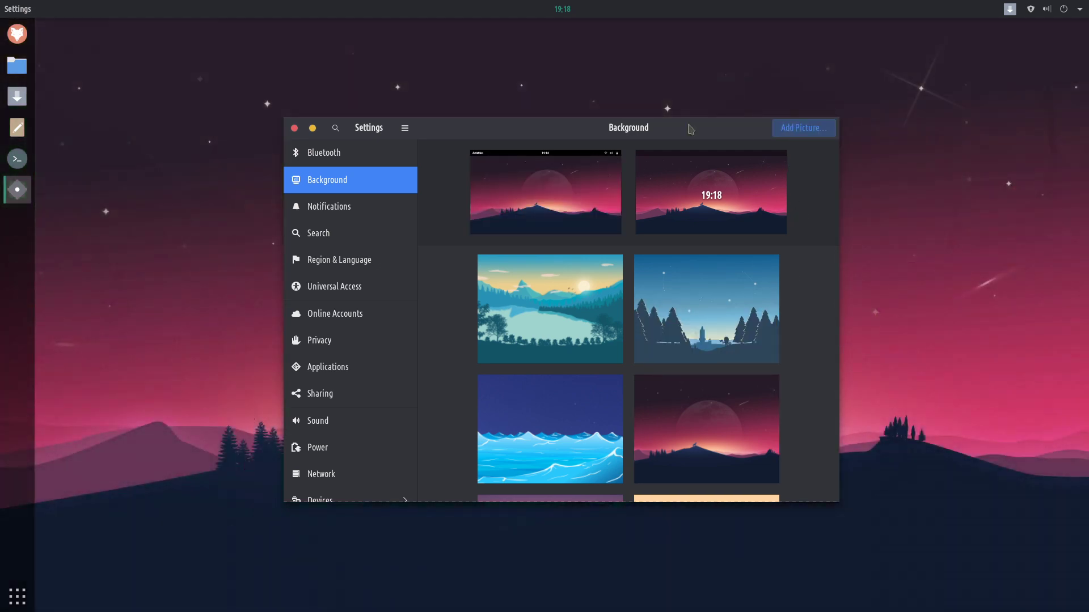
{"action": "left_click_drag", "start_coordinate": [493, 136], "coordinate": [513, 128]}
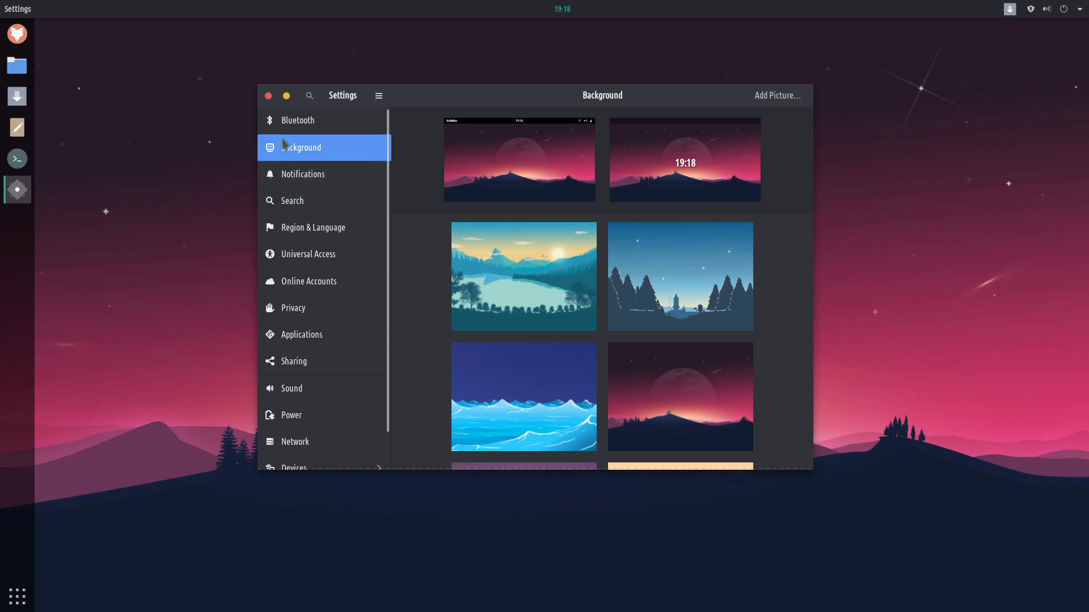
Close Settings, launch Tweaks by searching 'twea', and show its Appearance section.
{"action": "left_click", "coordinate": [268, 95]}
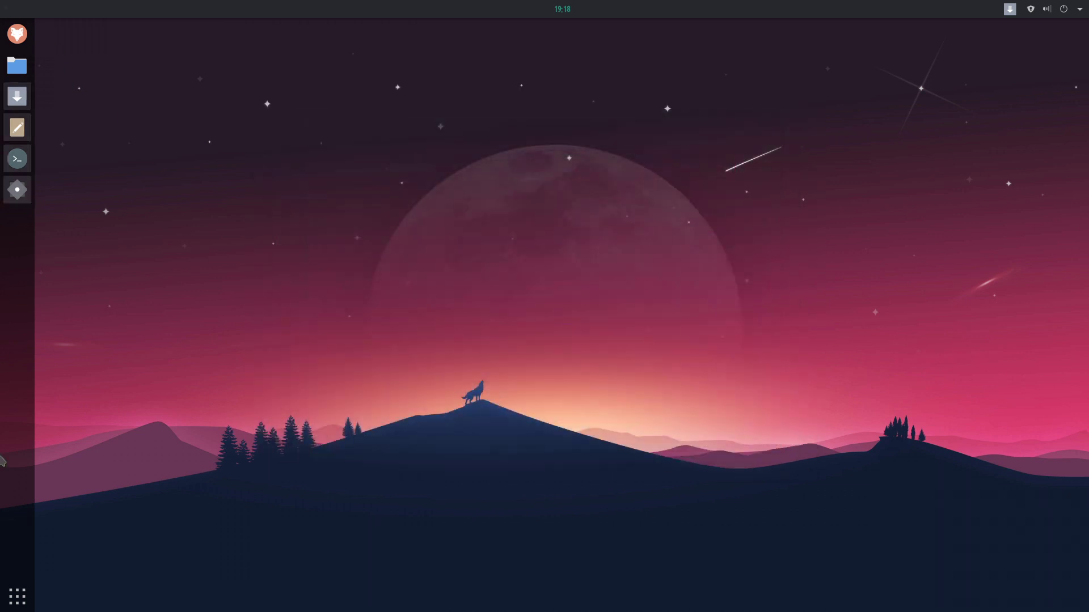
{"action": "left_click", "coordinate": [25, 589]}
{"action": "type", "text": "twea"}
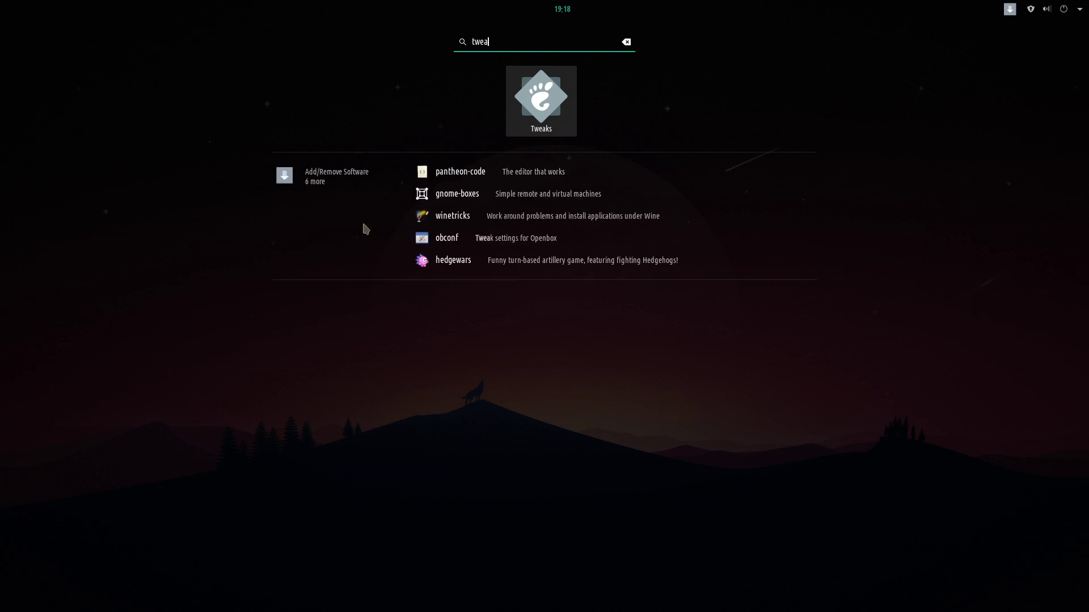
{"action": "left_click", "coordinate": [541, 101]}
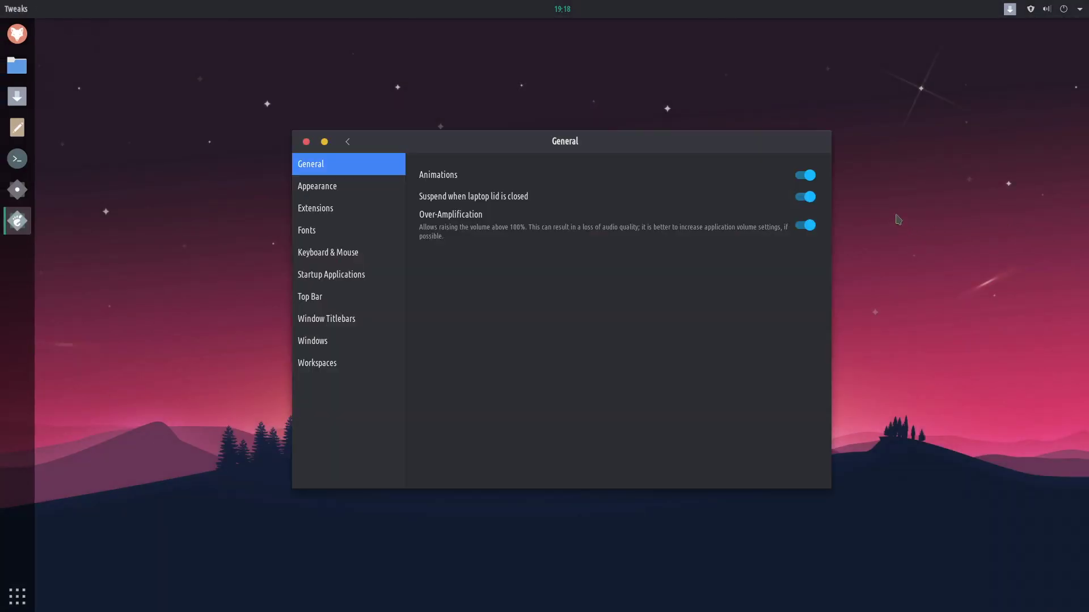
{"action": "left_click", "coordinate": [322, 186]}
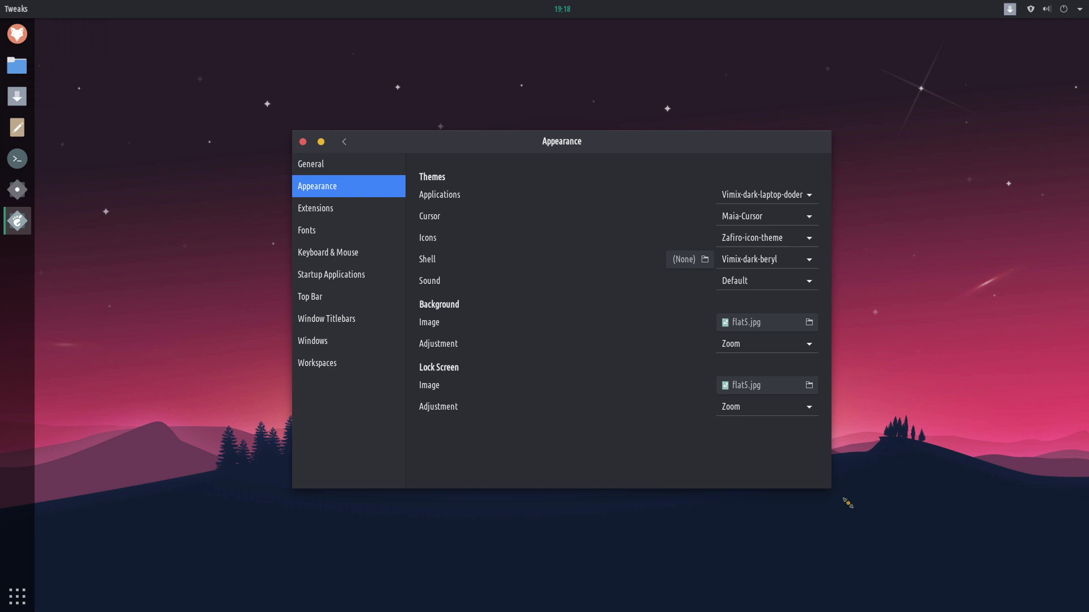
Enlarge Tweaks and try the Vimix-dark-beryl, Vimix-dark-doder and Vimix-dark-laptop application themes.
{"action": "left_click_drag", "start_coordinate": [847, 503], "coordinate": [1050, 597]}
{"action": "left_click_drag", "start_coordinate": [694, 148], "coordinate": [507, 68]}
{"action": "left_click", "coordinate": [839, 118]}
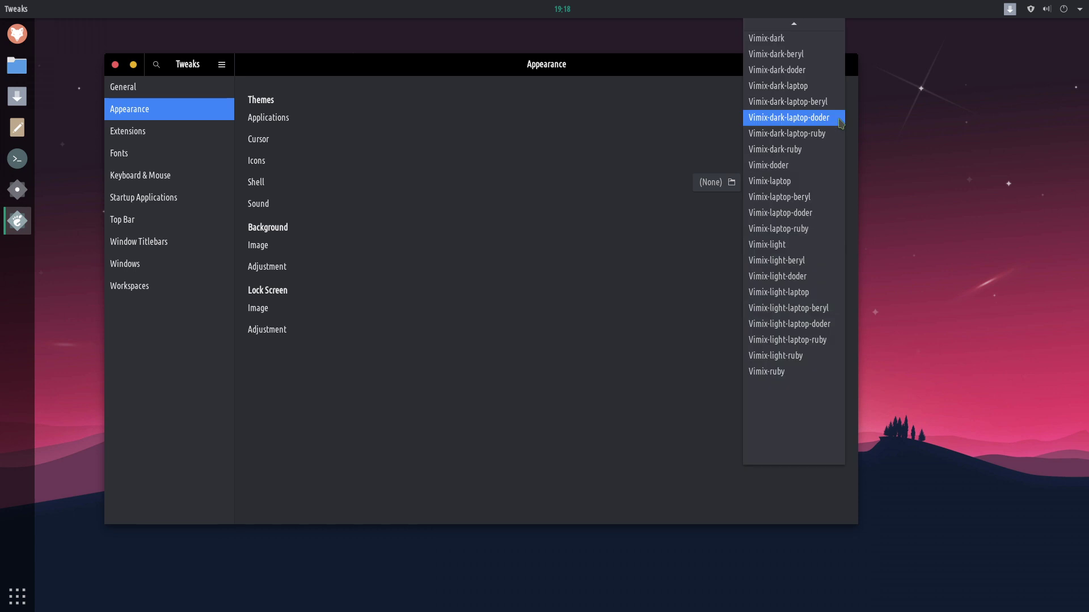
{"action": "scroll", "coordinate": [802, 88], "scroll_direction": "up", "scroll_amount": 3}
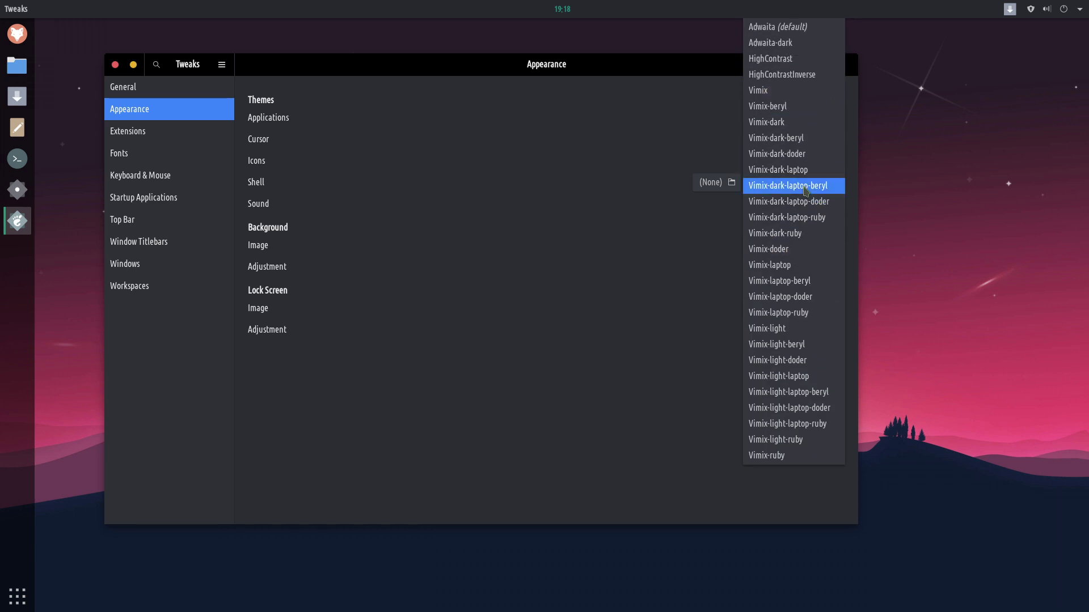
{"action": "left_click", "coordinate": [805, 139]}
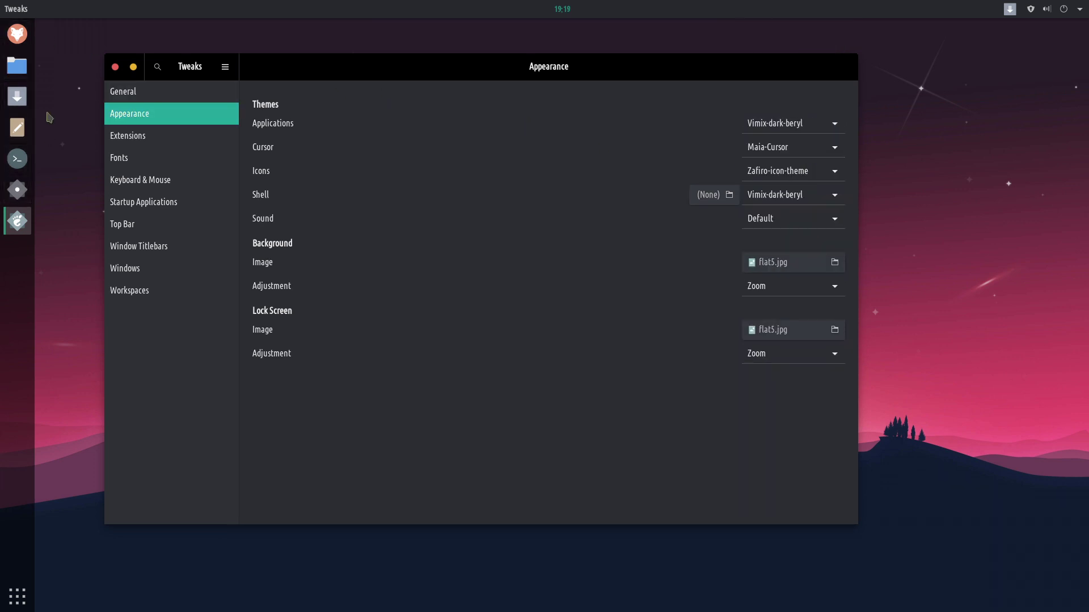
{"action": "left_click", "coordinate": [794, 122]}
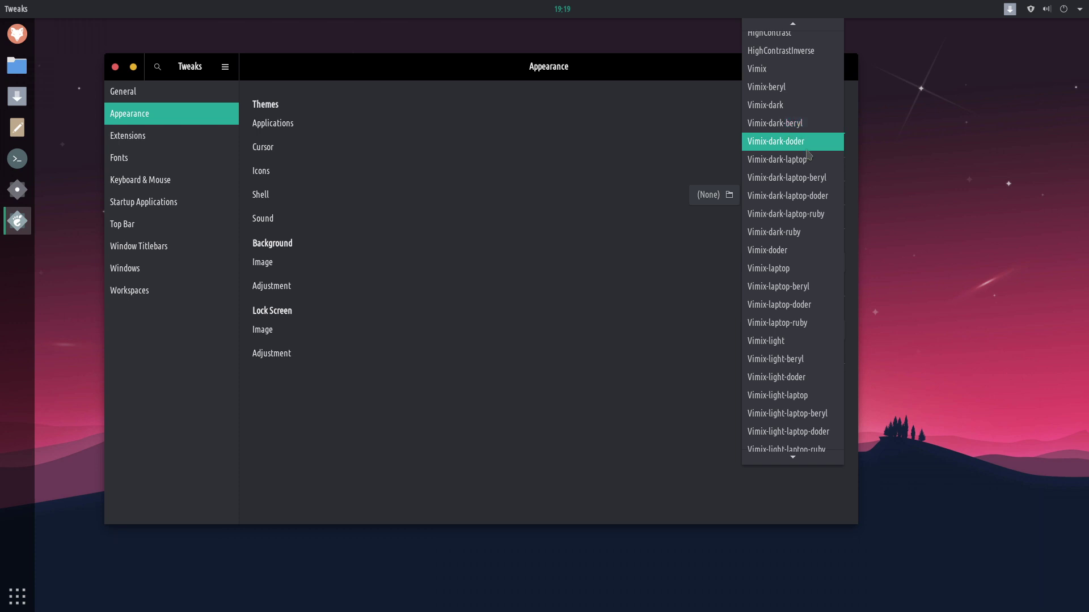
{"action": "left_click", "coordinate": [808, 139]}
{"action": "left_click", "coordinate": [831, 122]}
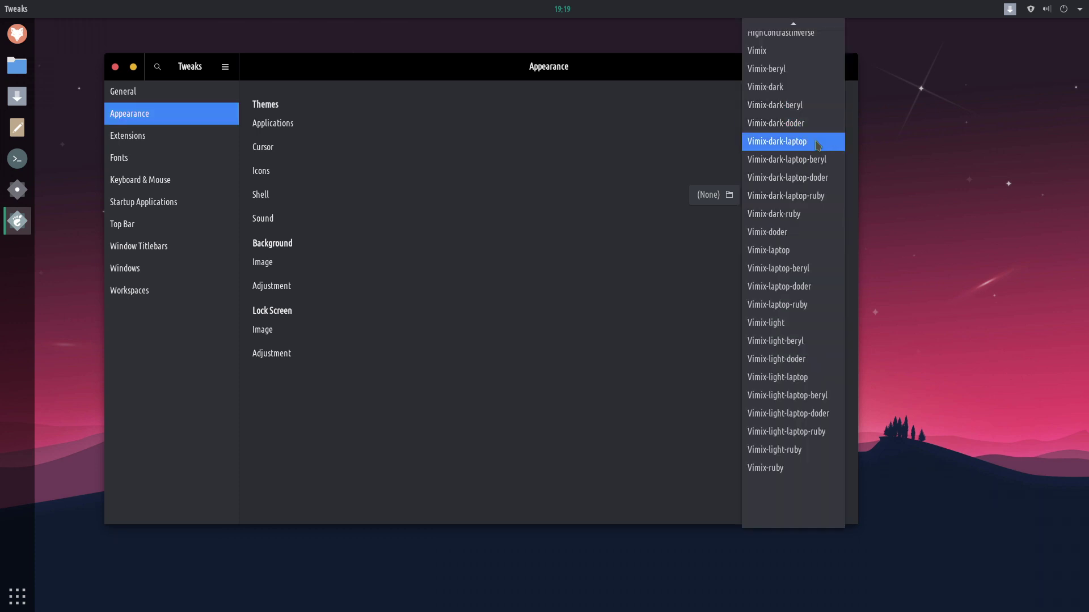
{"action": "left_click", "coordinate": [822, 139]}
Try Vimix-dark-laptop-beryl and -doder, settle on Vimix-dark-laptop-ruby, then close Tweaks.
{"action": "left_click", "coordinate": [830, 124]}
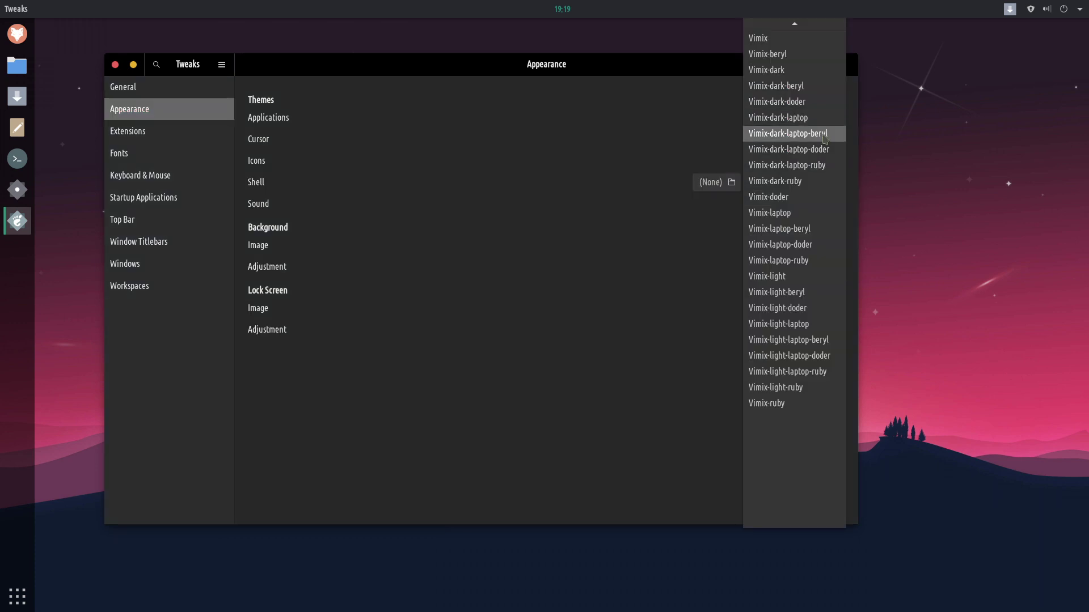
{"action": "left_click", "coordinate": [829, 135]}
{"action": "left_click", "coordinate": [820, 119]}
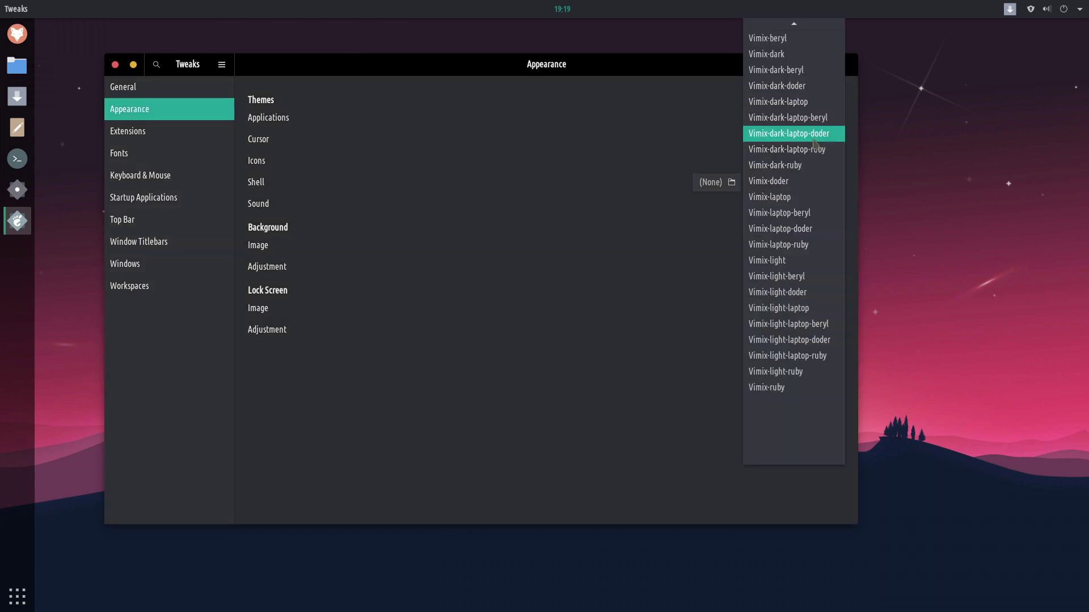
{"action": "left_click", "coordinate": [826, 134]}
{"action": "left_click", "coordinate": [829, 123]}
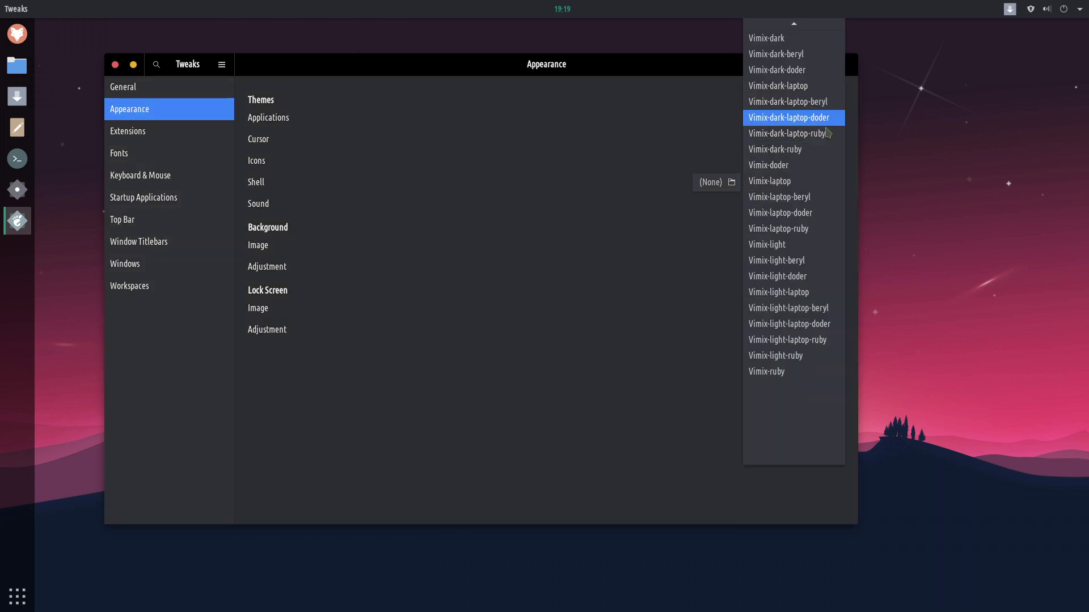
{"action": "left_click", "coordinate": [828, 131]}
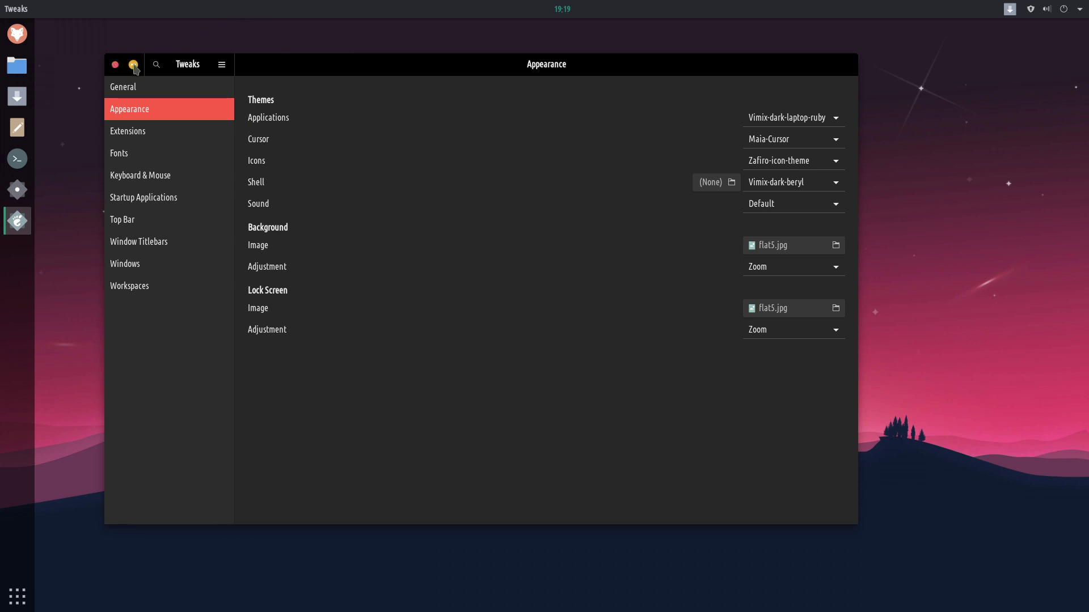
{"action": "left_click_drag", "start_coordinate": [393, 57], "coordinate": [560, 86]}
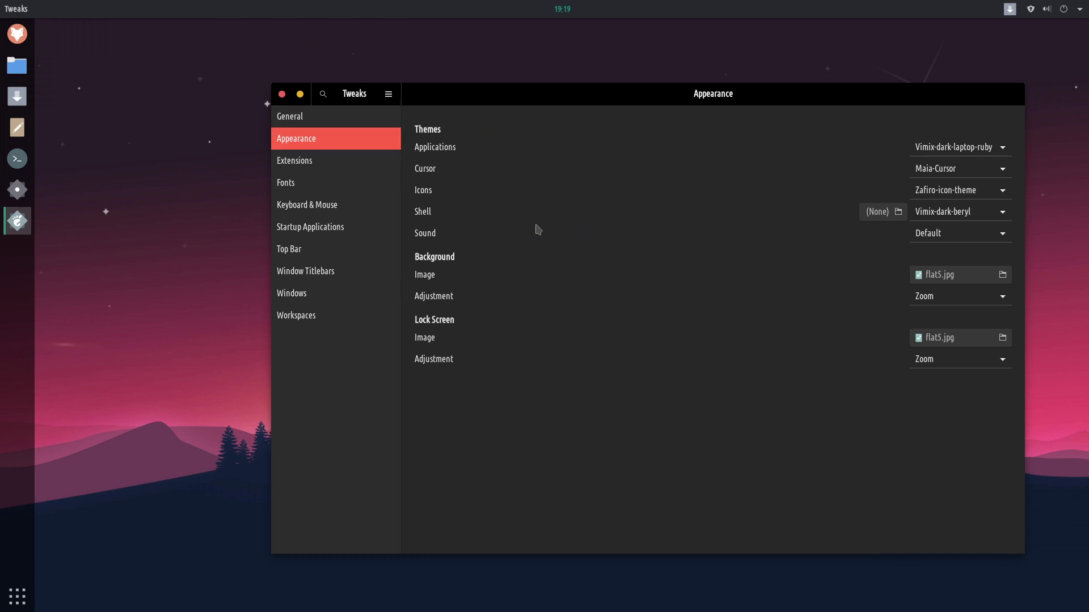
{"action": "left_click", "coordinate": [282, 94]}
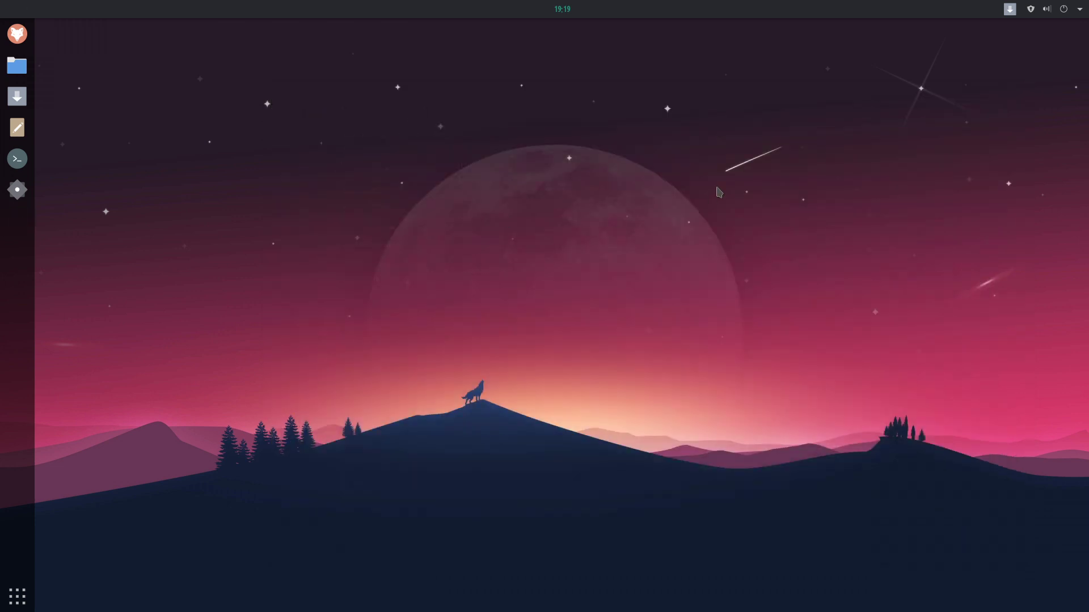
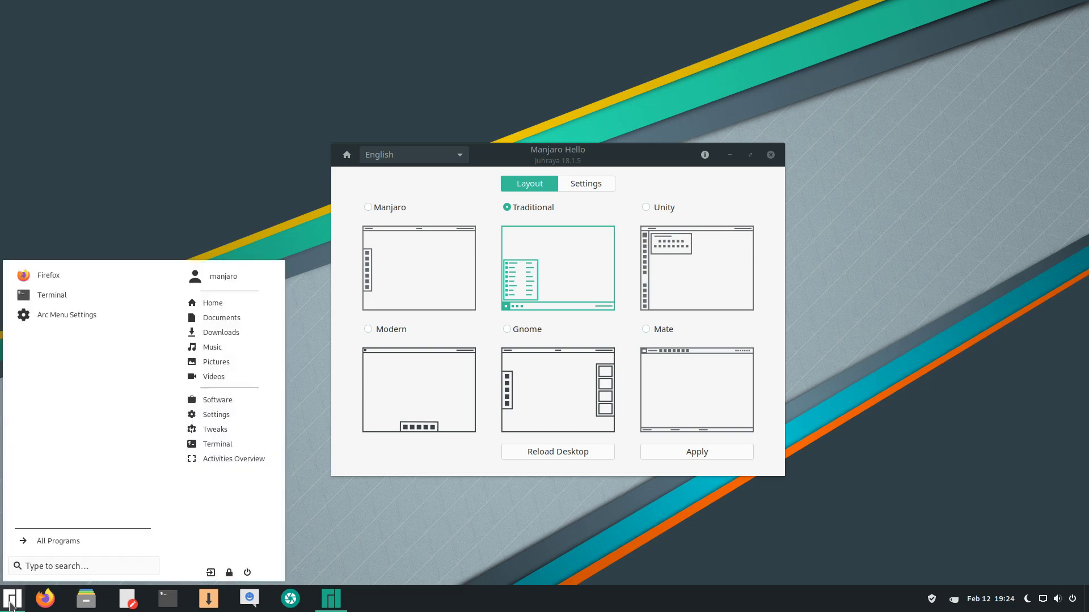
Apply the Unity layout, authorizing with the password and installing gnome-shell-extension-unite.
{"action": "left_click", "coordinate": [707, 271]}
{"action": "left_click", "coordinate": [706, 267]}
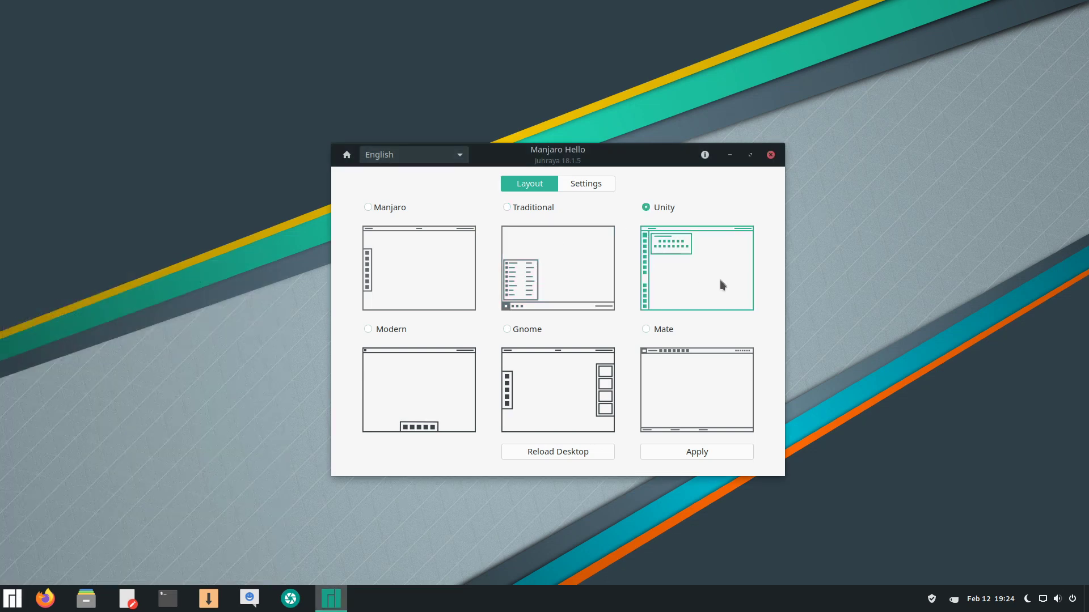
{"action": "left_click", "coordinate": [706, 454]}
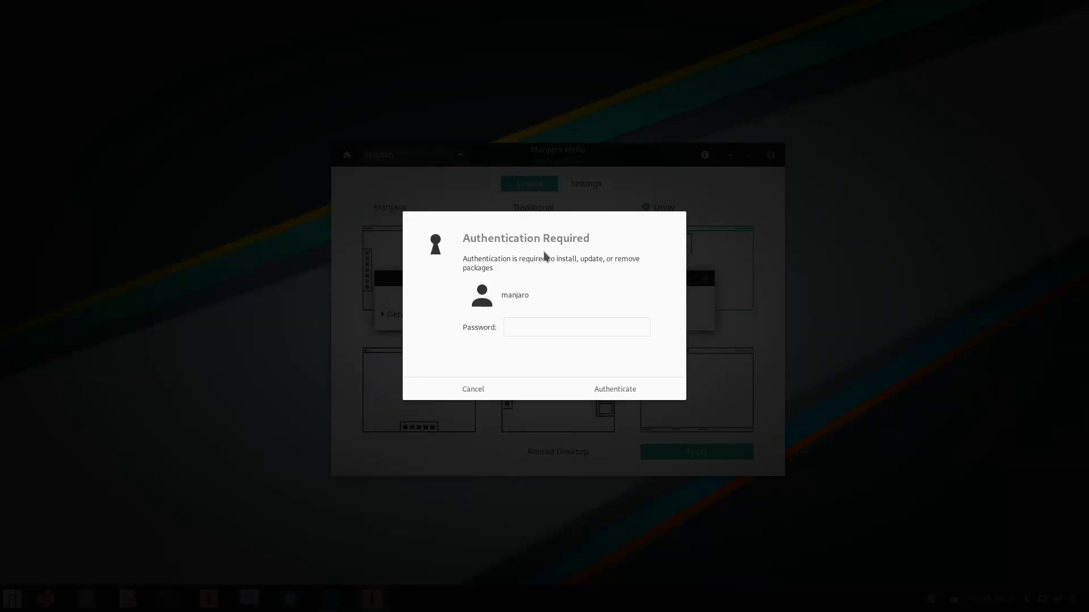
{"action": "left_click", "coordinate": [603, 329]}
{"action": "type", "text": "••"}
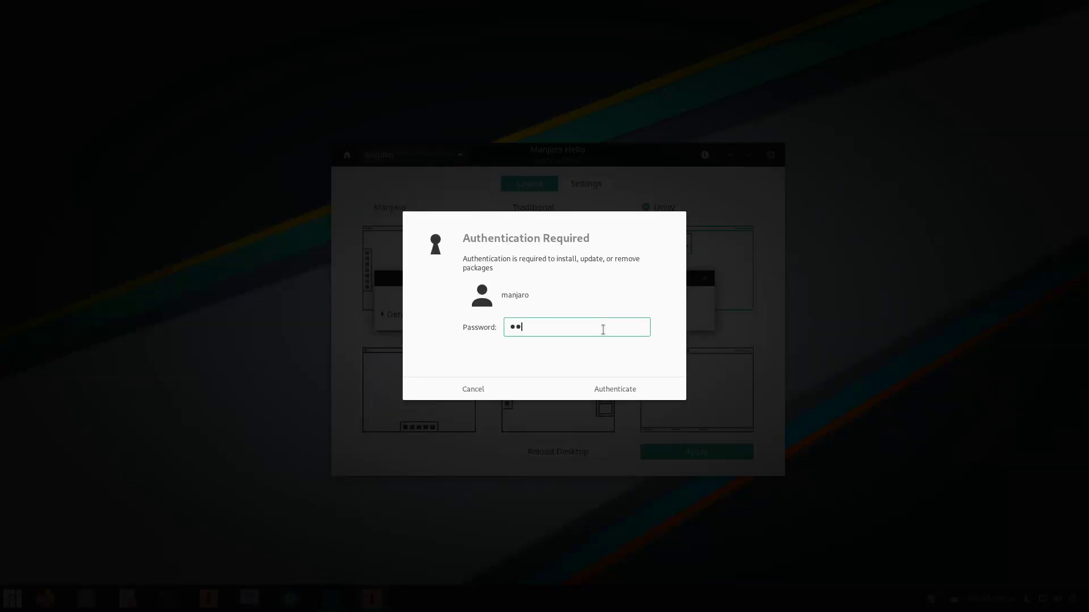
{"action": "type", "text": "•"}
{"action": "key", "text": "Return"}
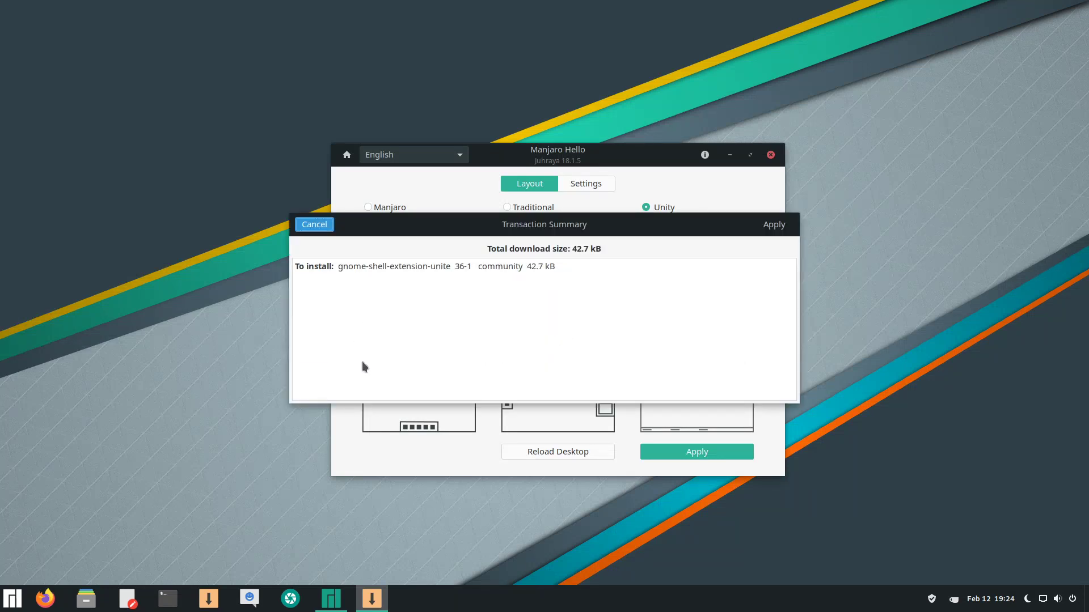
{"action": "left_click", "coordinate": [774, 226]}
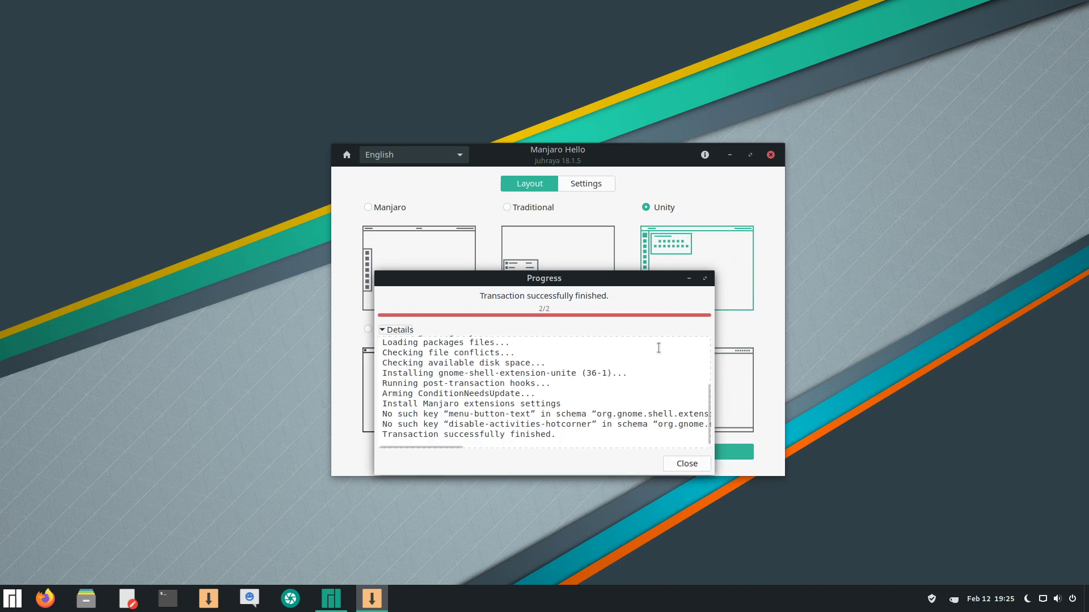
{"action": "left_click", "coordinate": [695, 467]}
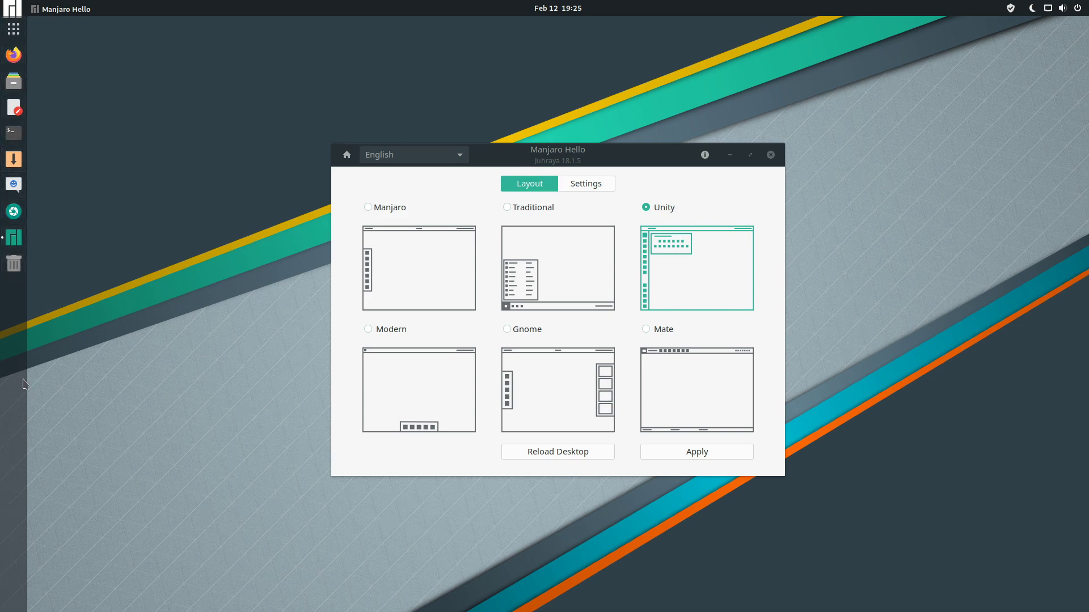
Try the Manjaro, Modern and Gnome desktop layouts in turn.
{"action": "left_click", "coordinate": [423, 281]}
{"action": "left_click", "coordinate": [695, 455]}
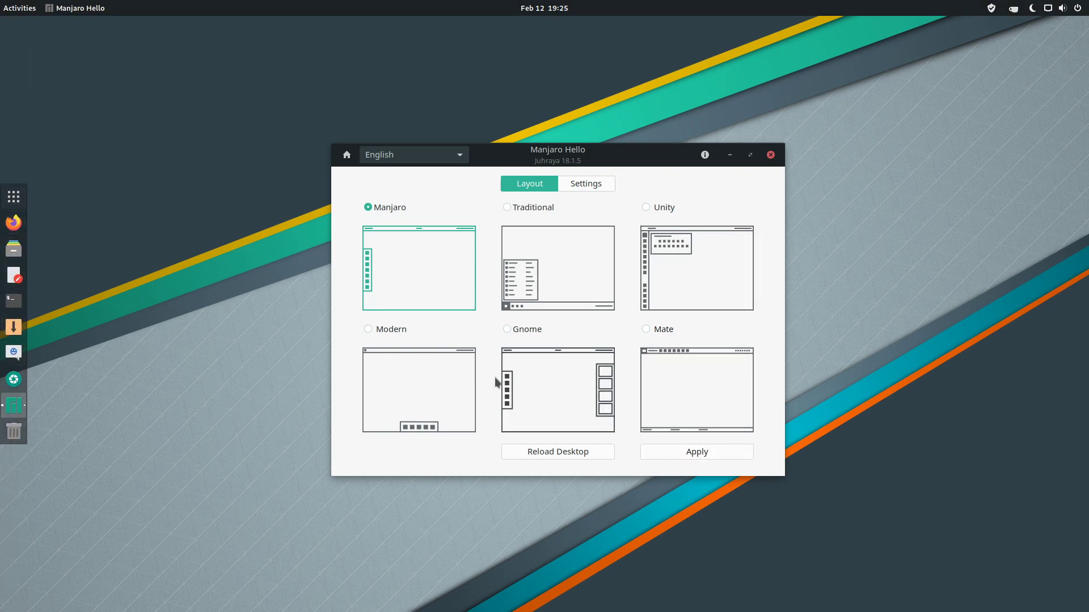
{"action": "left_click", "coordinate": [428, 390]}
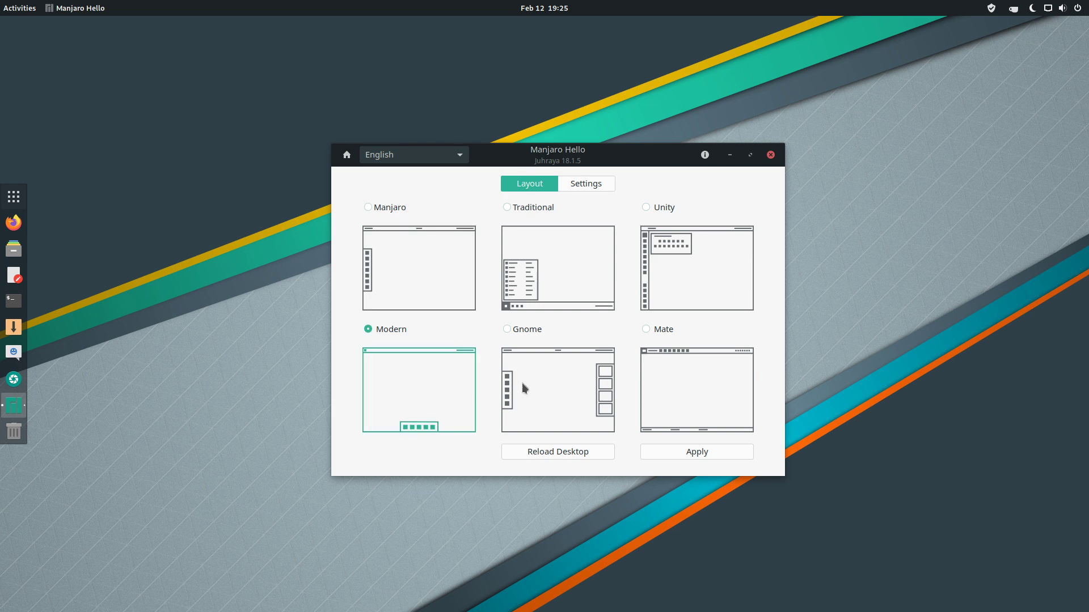
{"action": "left_click", "coordinate": [717, 447]}
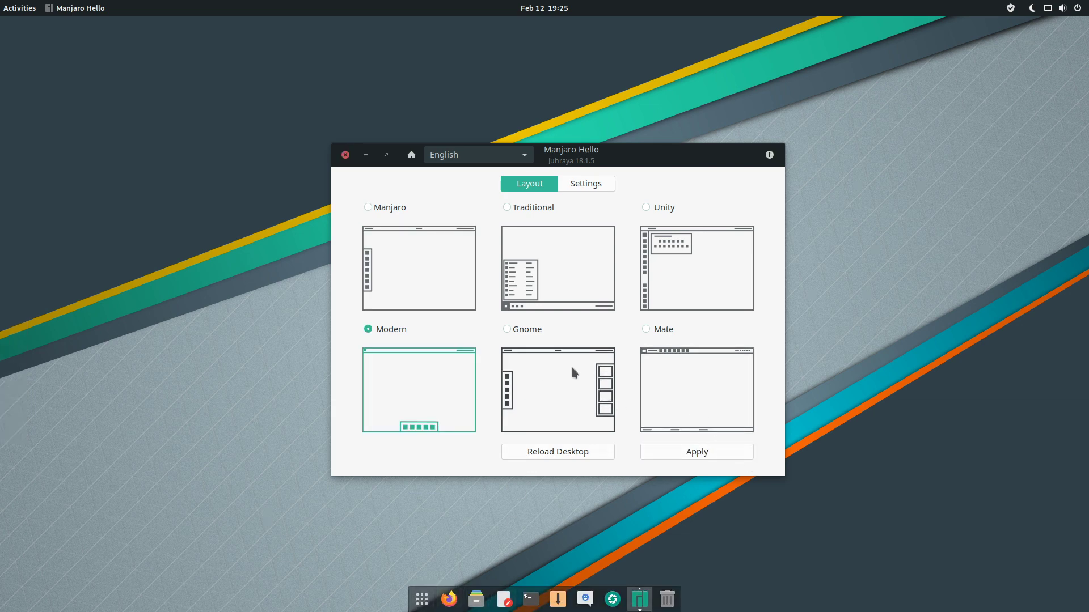
{"action": "left_click", "coordinate": [573, 366]}
{"action": "left_click", "coordinate": [711, 452]}
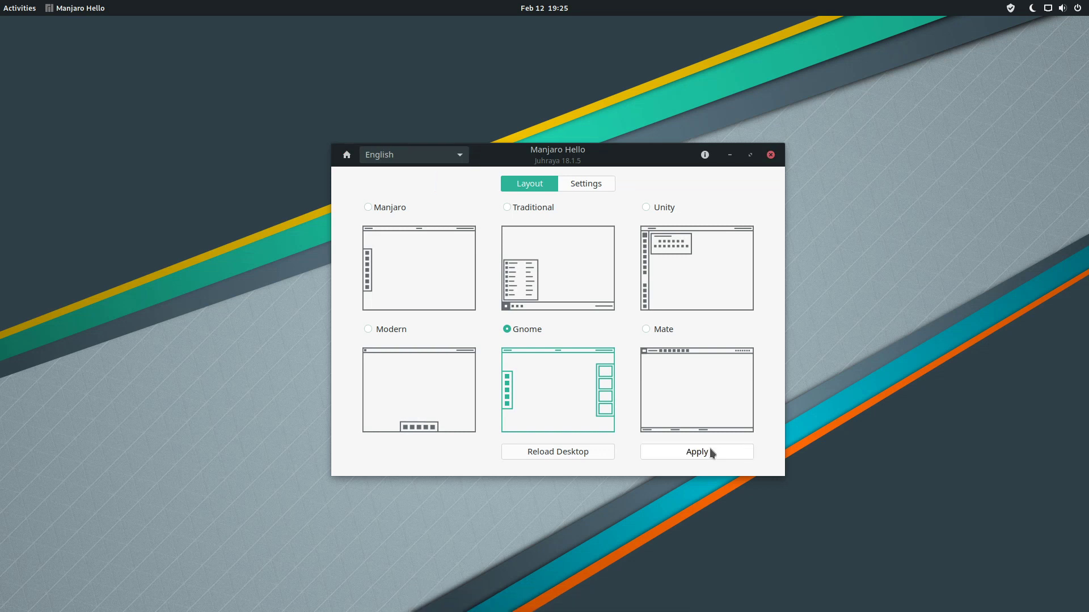
Leave the overview for Manjaro Hello and apply the Mate layout.
{"action": "mouse_move", "coordinate": [1, 3]}
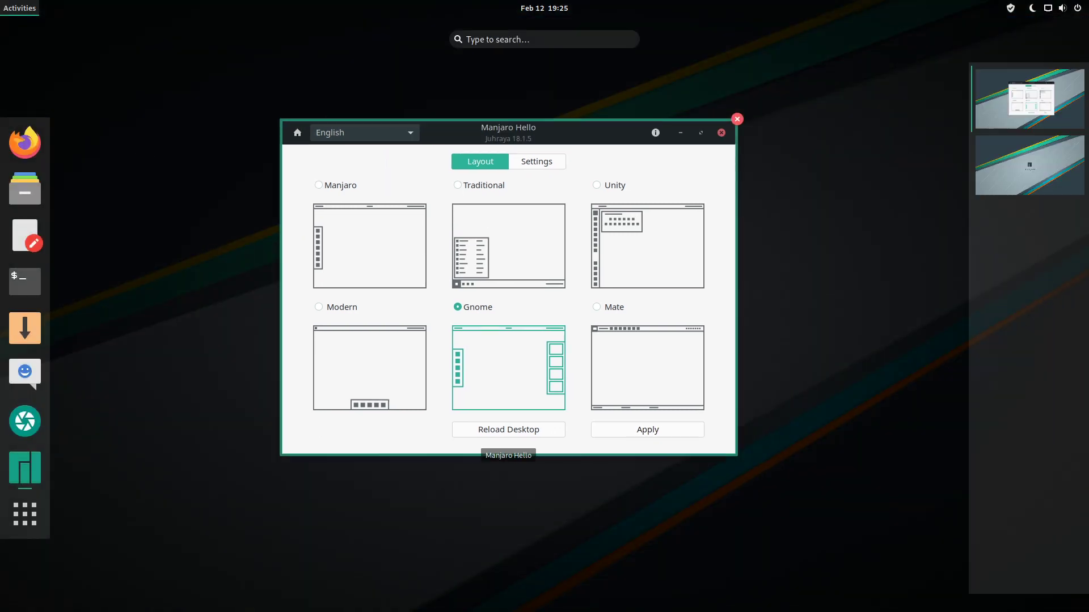
{"action": "left_click", "coordinate": [712, 361]}
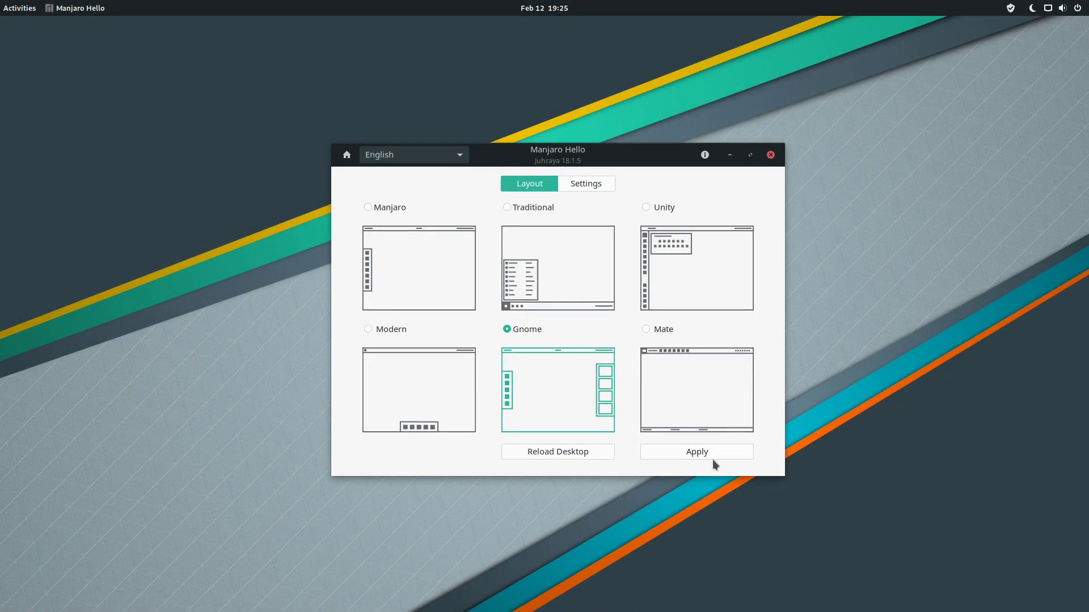
{"action": "left_click", "coordinate": [664, 335]}
{"action": "left_click", "coordinate": [698, 452]}
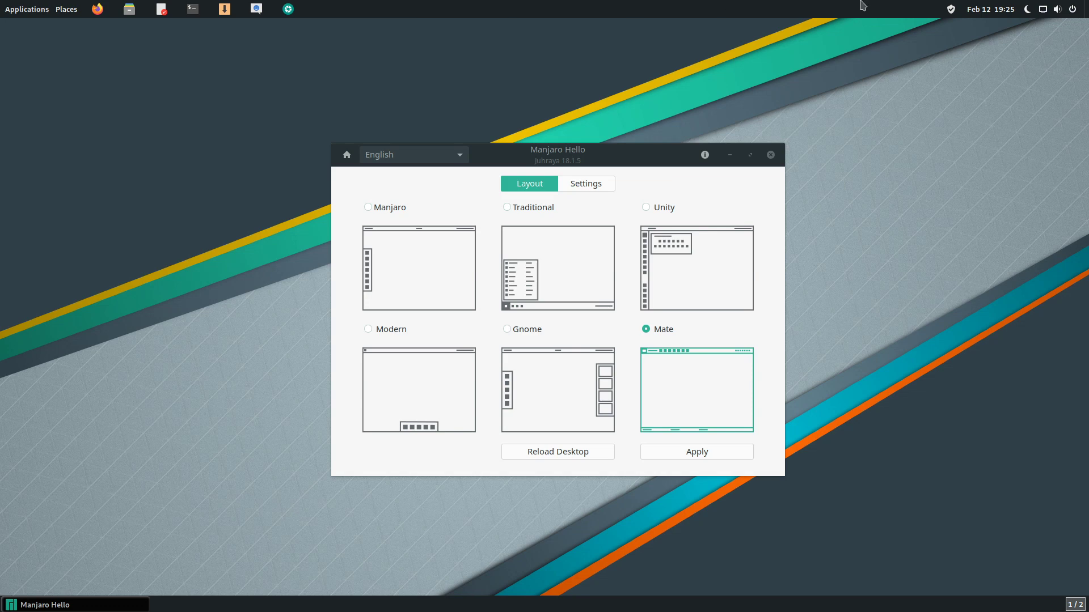
Bring Manjaro Hello back to the front and reapply the Unity layout.
{"action": "left_click", "coordinate": [25, 605]}
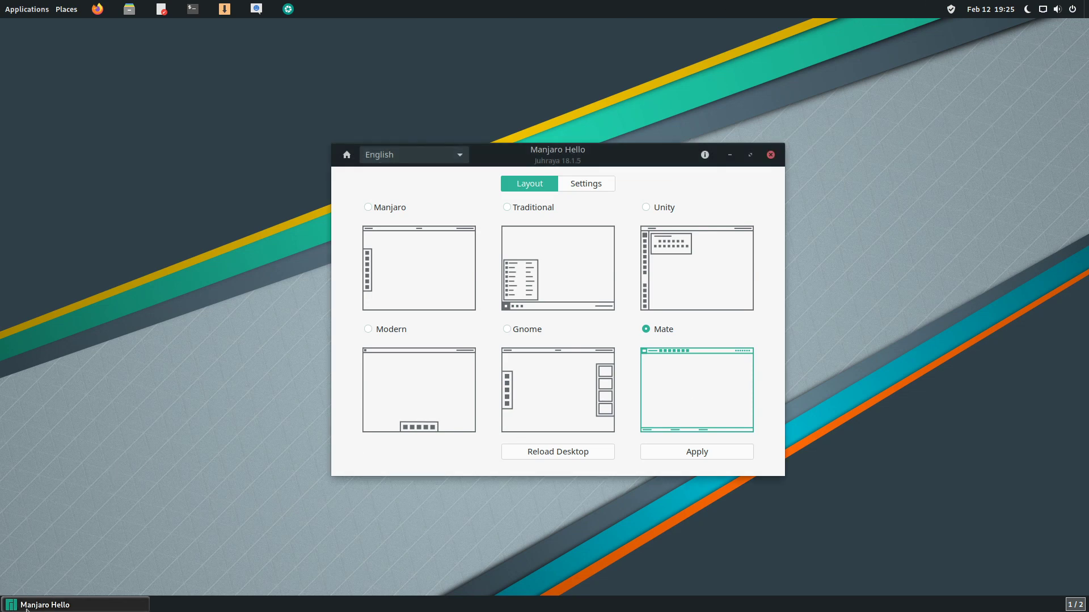
{"action": "left_click", "coordinate": [26, 607]}
{"action": "left_click", "coordinate": [74, 604]}
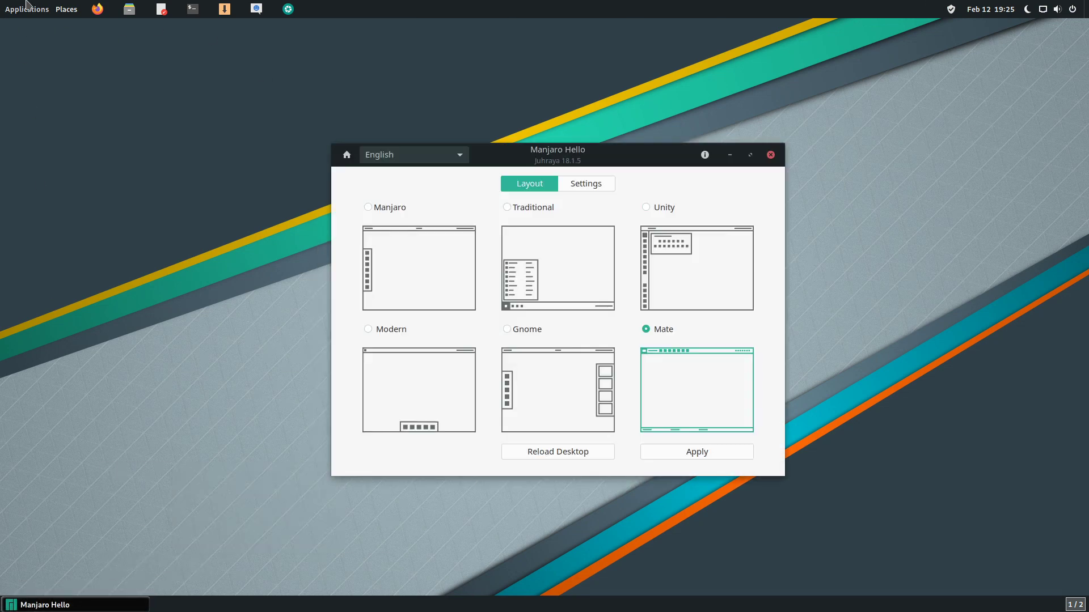
{"action": "left_click", "coordinate": [27, 7]}
{"action": "left_click", "coordinate": [27, 8]}
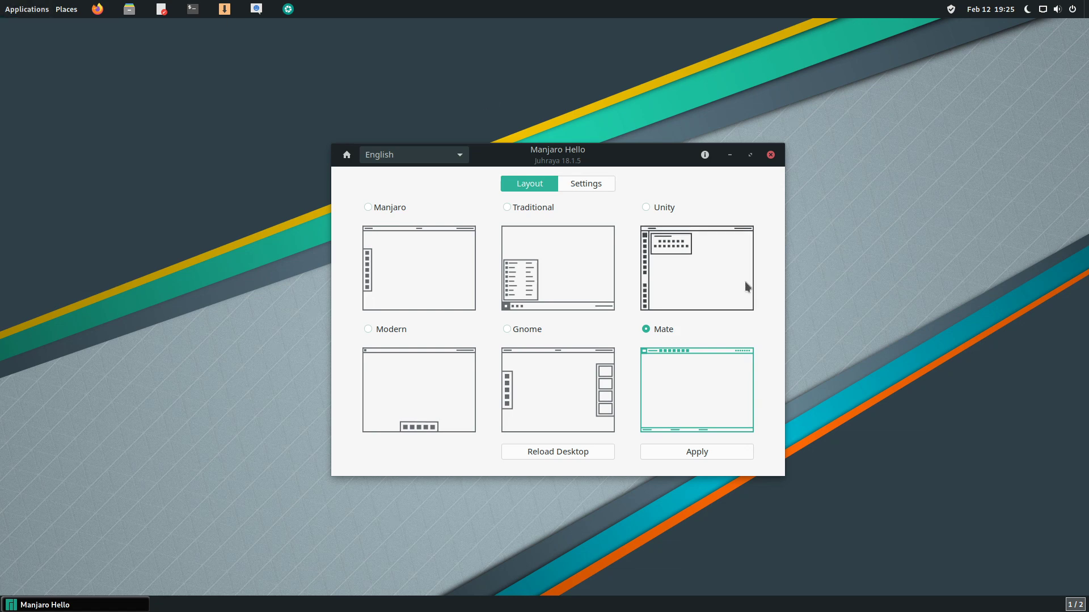
{"action": "left_click", "coordinate": [430, 261]}
{"action": "left_click", "coordinate": [730, 256]}
{"action": "left_click", "coordinate": [712, 454]}
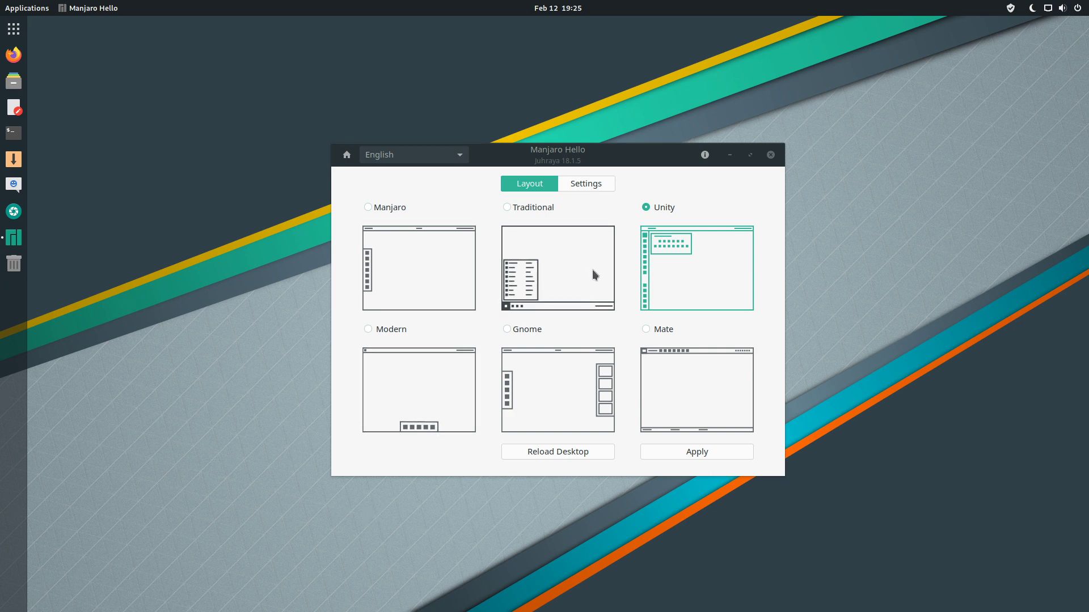
Reload the GNOME desktop and glance at the application launcher menu.
{"action": "left_click", "coordinate": [585, 452]}
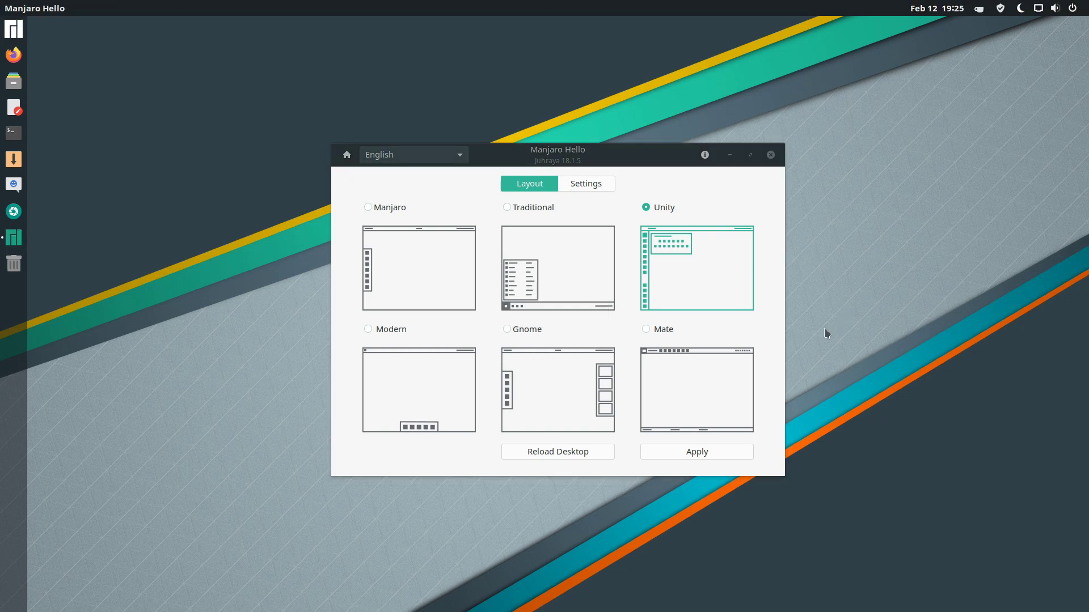
{"action": "left_click", "coordinate": [12, 28]}
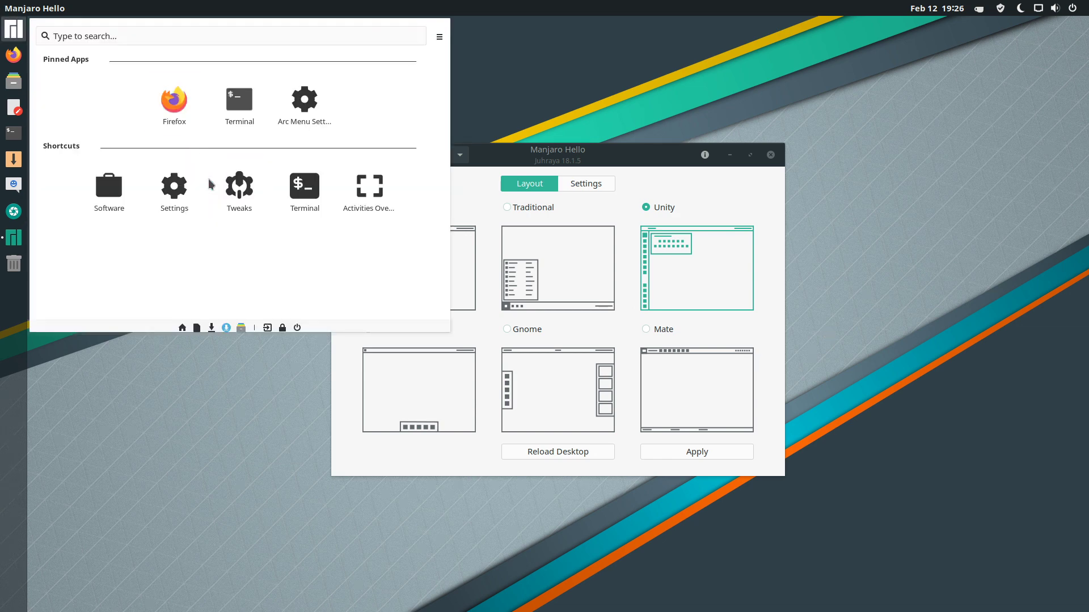
{"action": "left_click", "coordinate": [211, 501]}
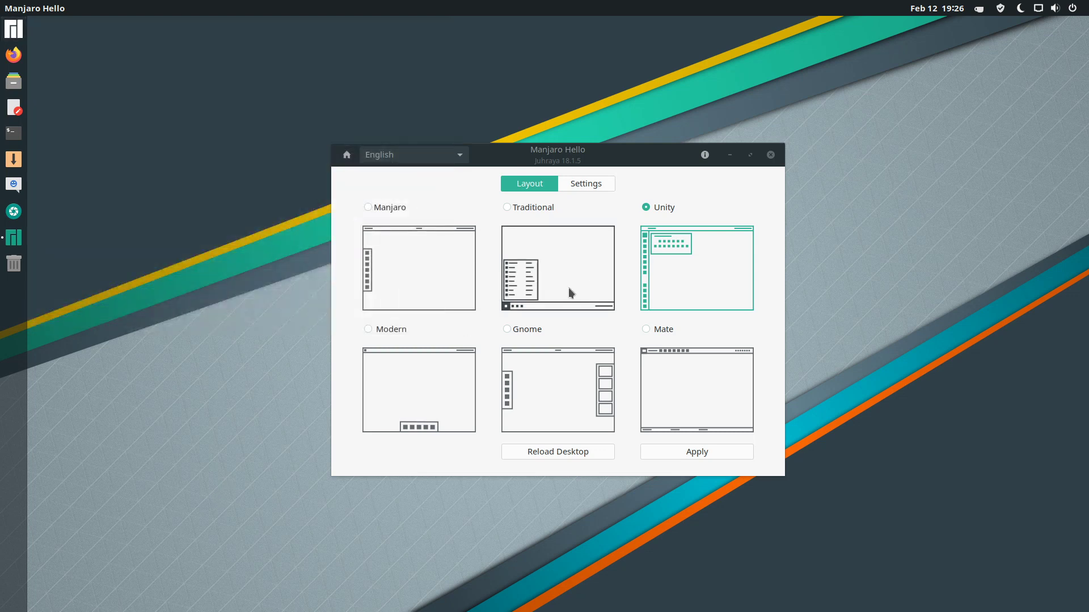
Apply the Manjaro layout, reload GNOME, and return Manjaro Hello to its Welcome page.
{"action": "left_click", "coordinate": [407, 269]}
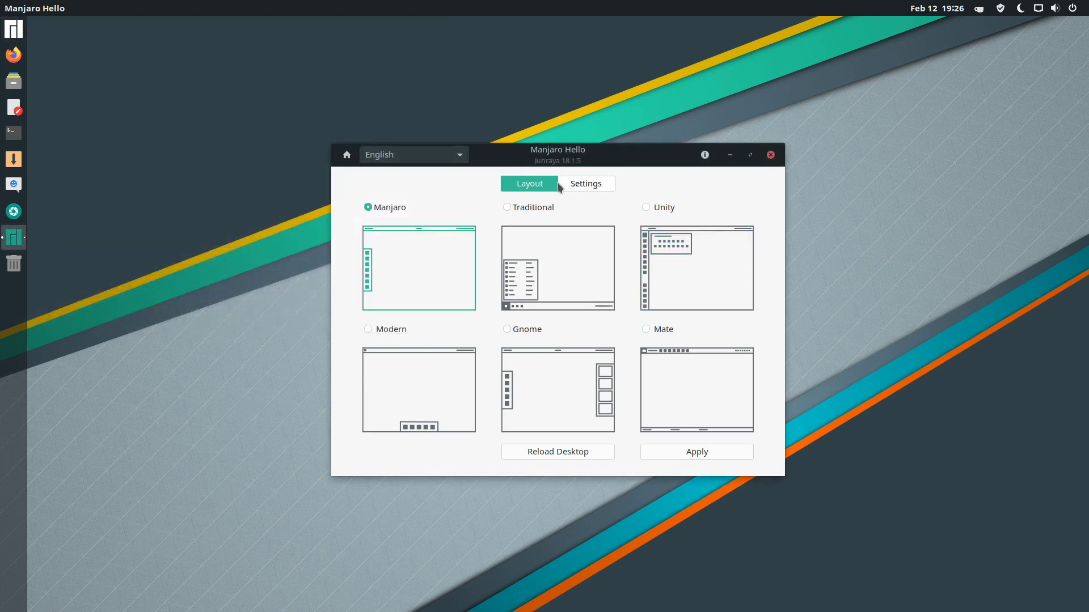
{"action": "left_click", "coordinate": [709, 455]}
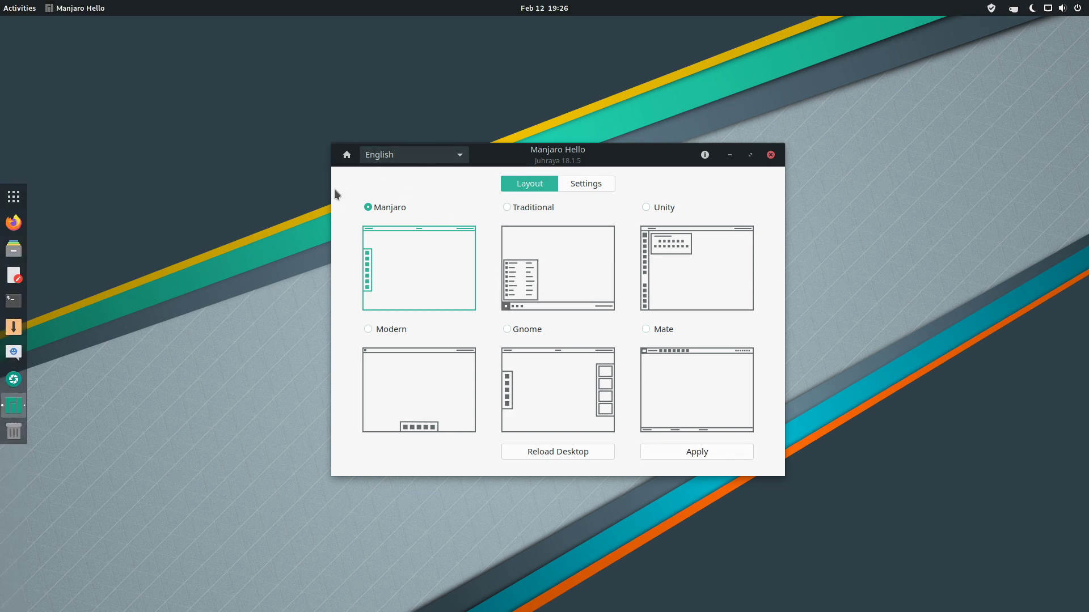
{"action": "left_click", "coordinate": [568, 451]}
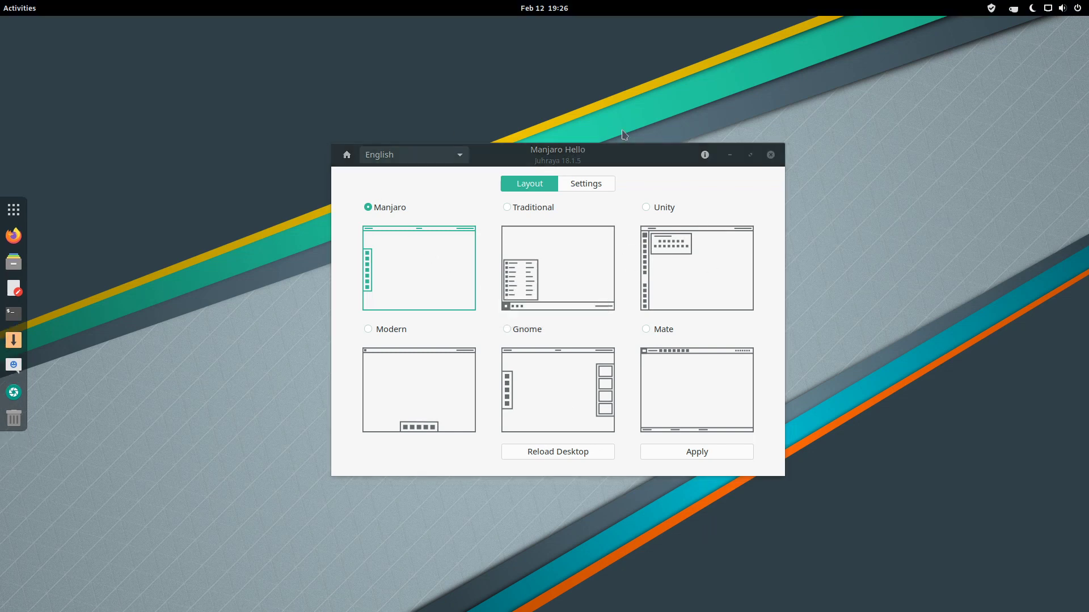
{"action": "left_click_drag", "start_coordinate": [533, 166], "coordinate": [551, 203]}
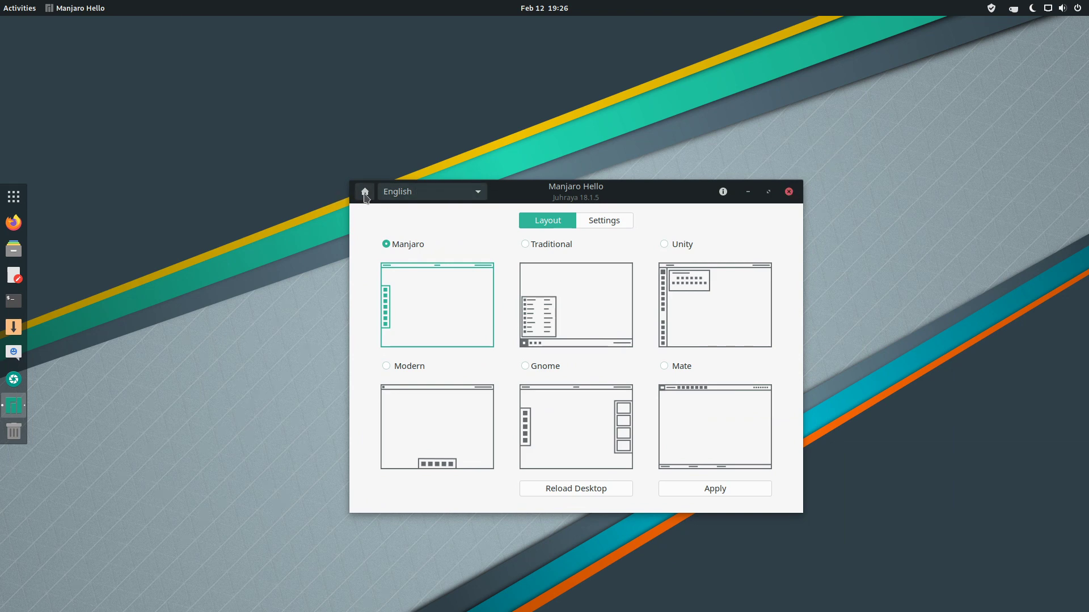
{"action": "left_click", "coordinate": [365, 192]}
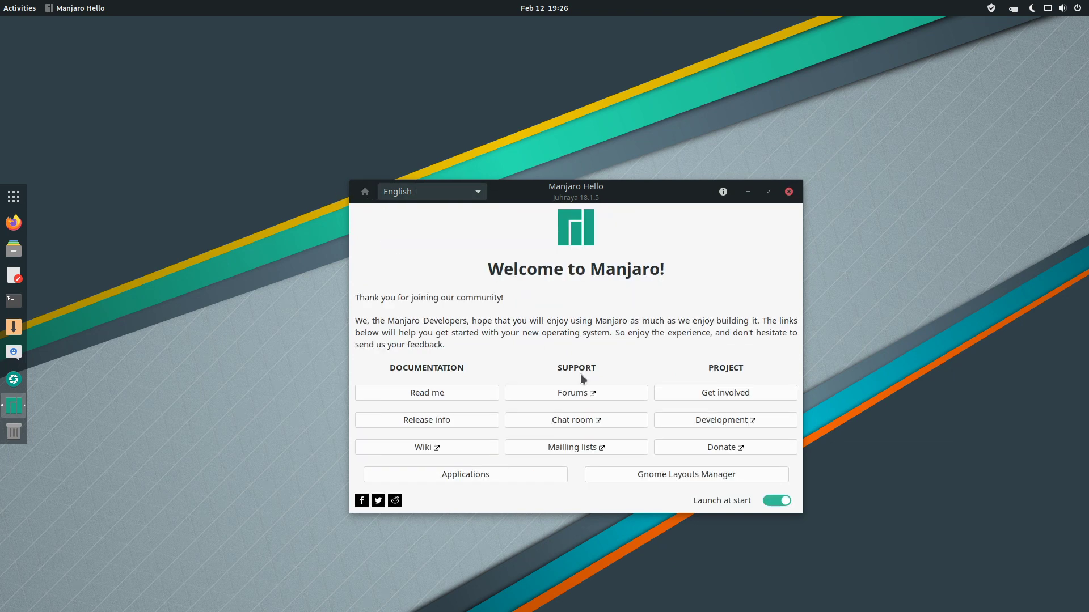
{"action": "left_click", "coordinate": [511, 475]}
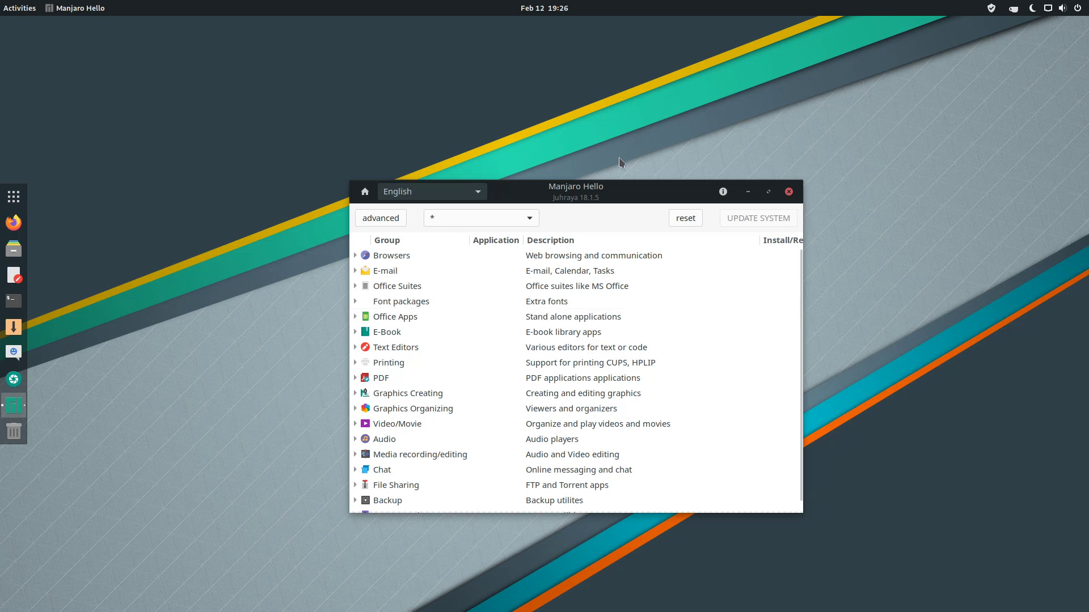
{"action": "left_click_drag", "start_coordinate": [600, 198], "coordinate": [624, 136]}
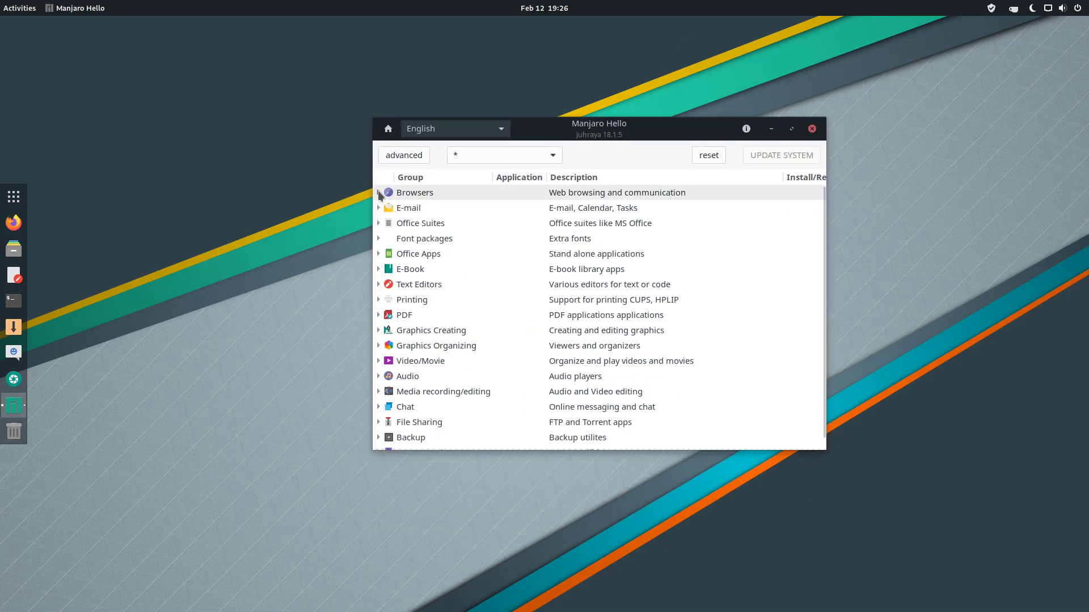
{"action": "scroll", "coordinate": [485, 322], "scroll_direction": "down", "scroll_amount": 1}
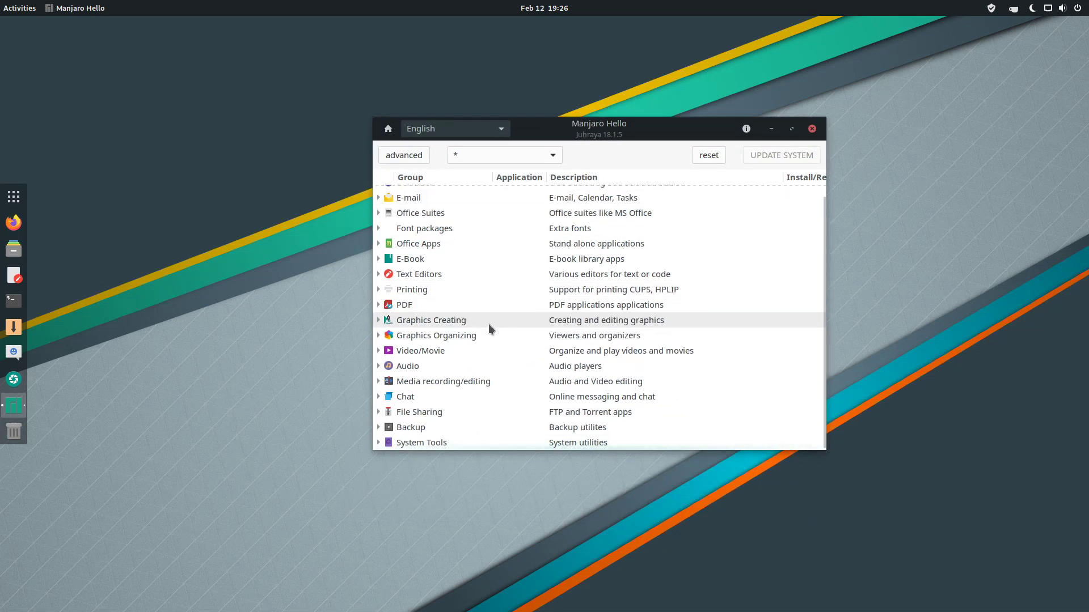
{"action": "left_click", "coordinate": [991, 8]}
{"action": "left_click", "coordinate": [987, 63]}
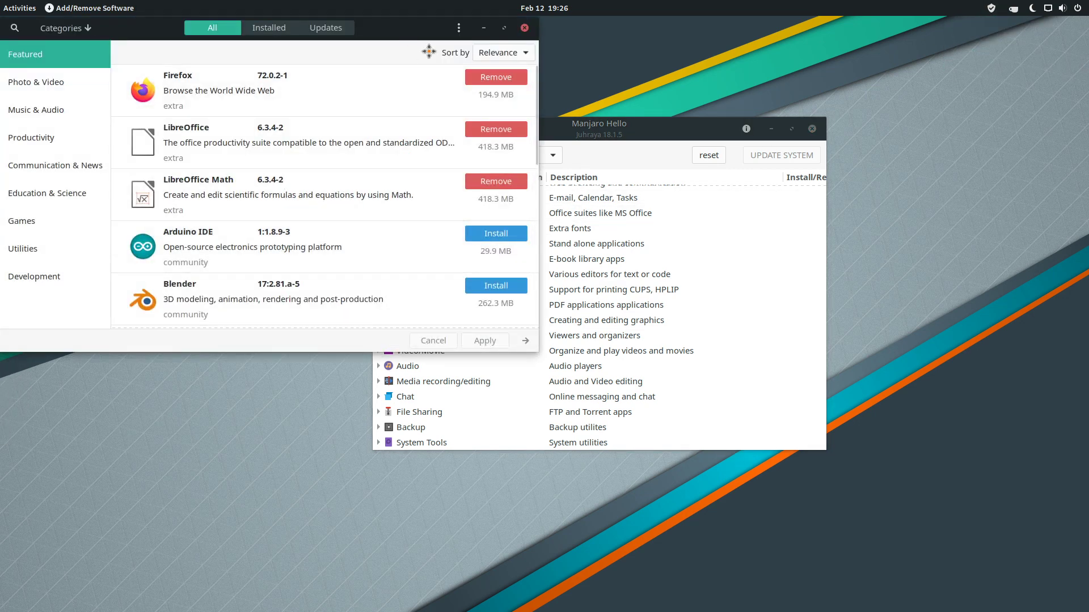
{"action": "left_click_drag", "start_coordinate": [396, 27], "coordinate": [692, 224]}
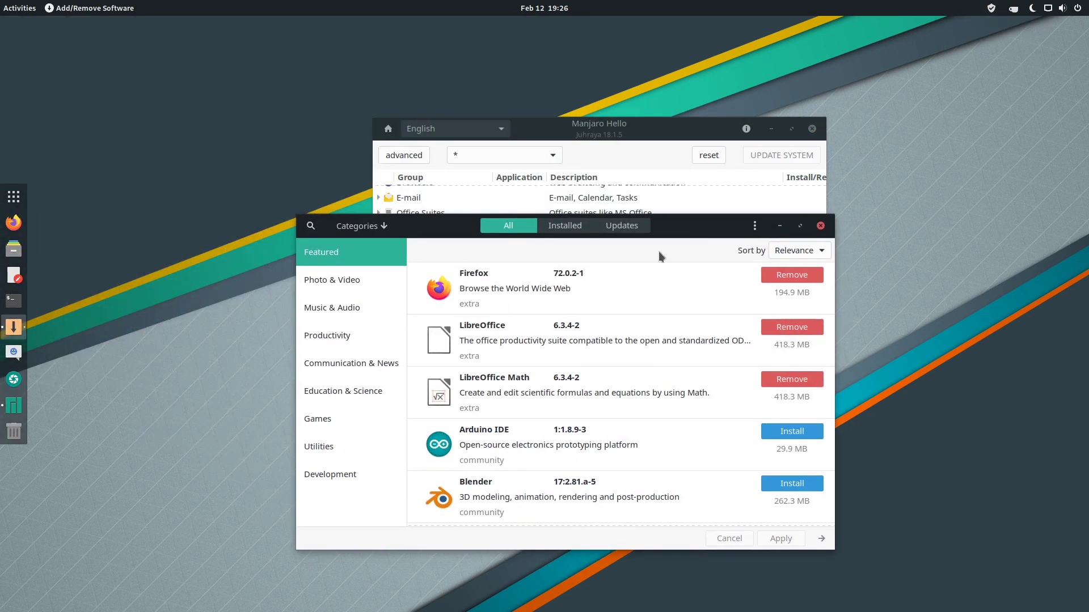
{"action": "left_click", "coordinate": [820, 225]}
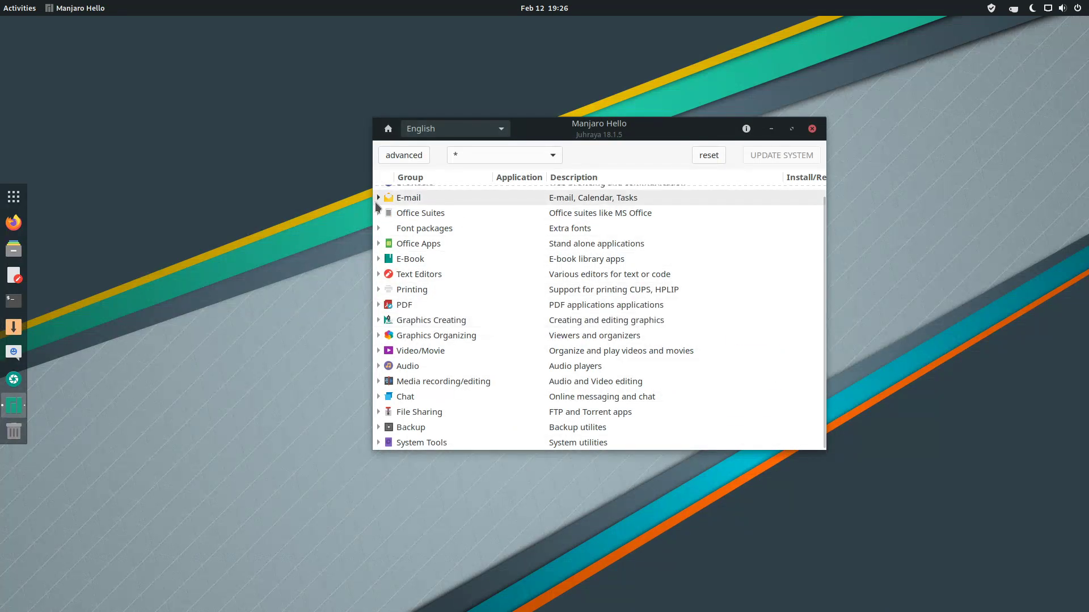
{"action": "left_click", "coordinate": [527, 274]}
Browse the Browsers, E-mail and Office Suites application groups, then close Manjaro Hello.
{"action": "scroll", "coordinate": [453, 255], "scroll_direction": "up", "scroll_amount": 1}
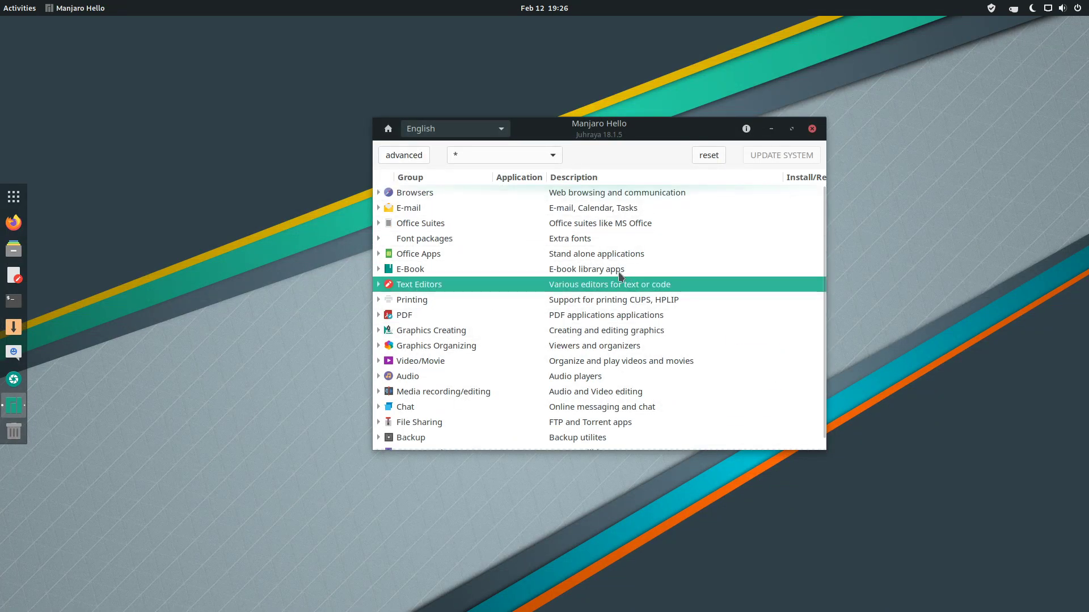
{"action": "left_click", "coordinate": [379, 193]}
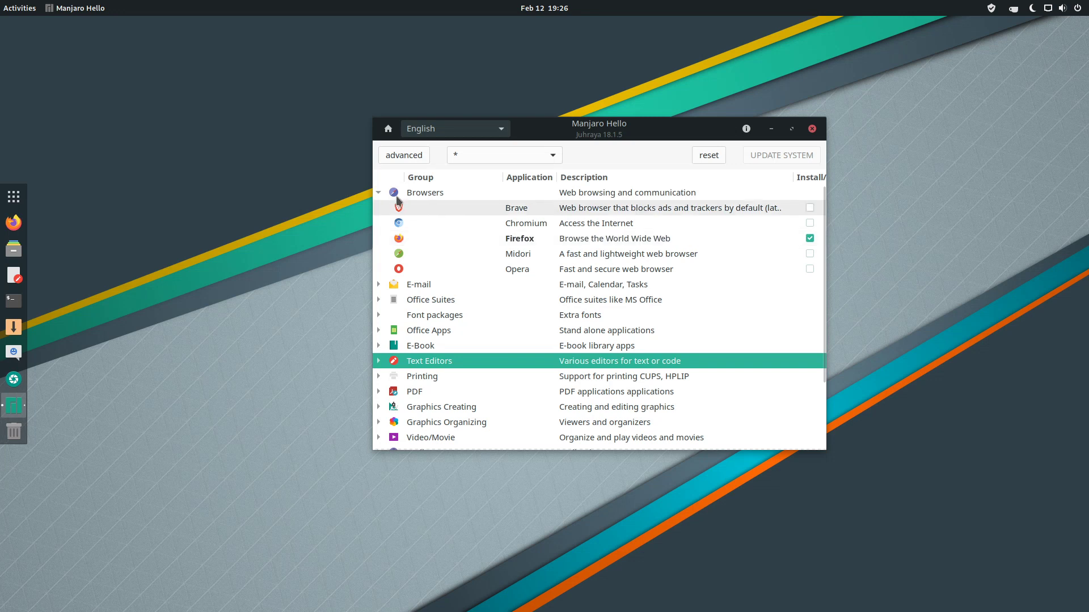
{"action": "left_click", "coordinate": [378, 193]}
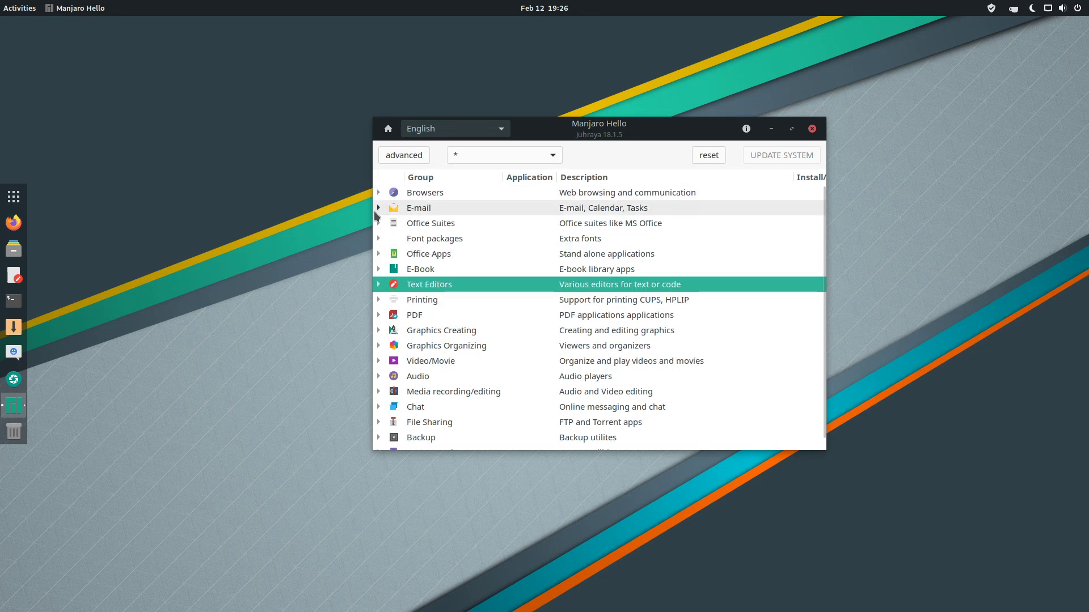
{"action": "left_click", "coordinate": [378, 208]}
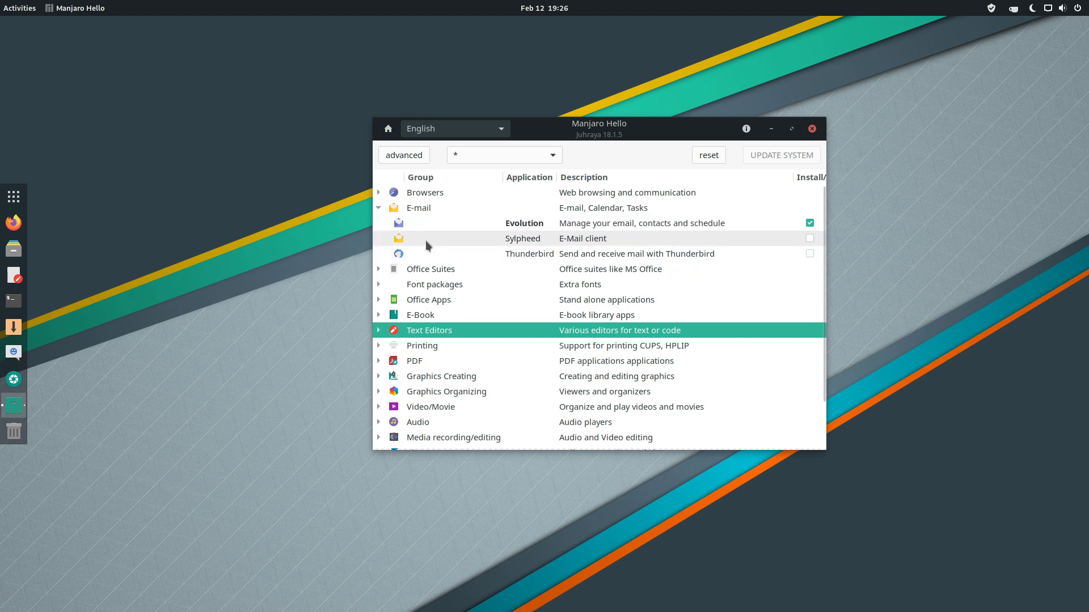
{"action": "left_click", "coordinate": [379, 209]}
{"action": "left_click", "coordinate": [379, 223]}
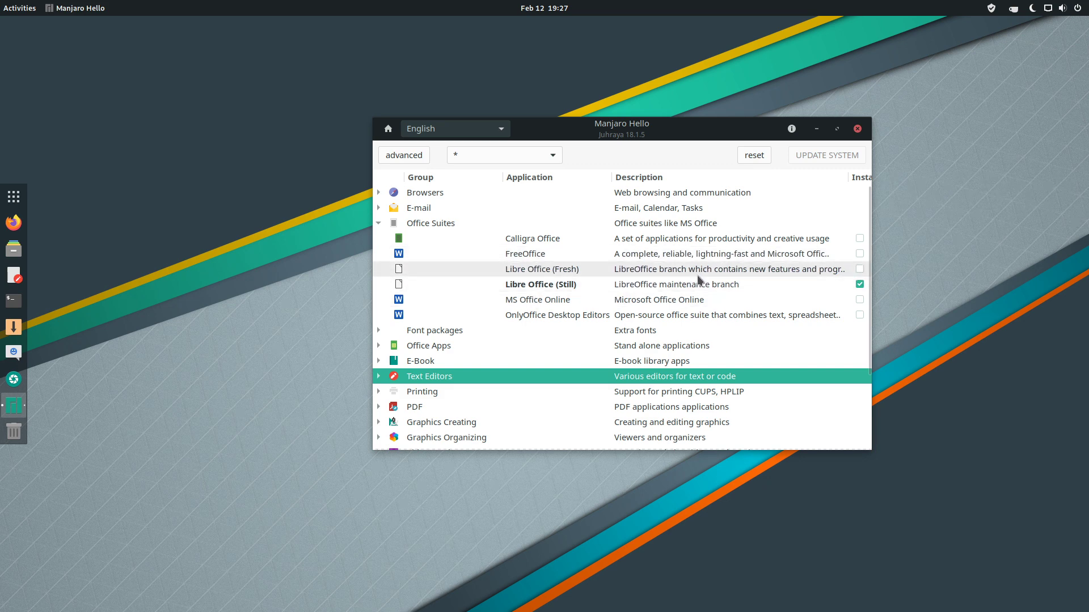
{"action": "left_click", "coordinate": [377, 224]}
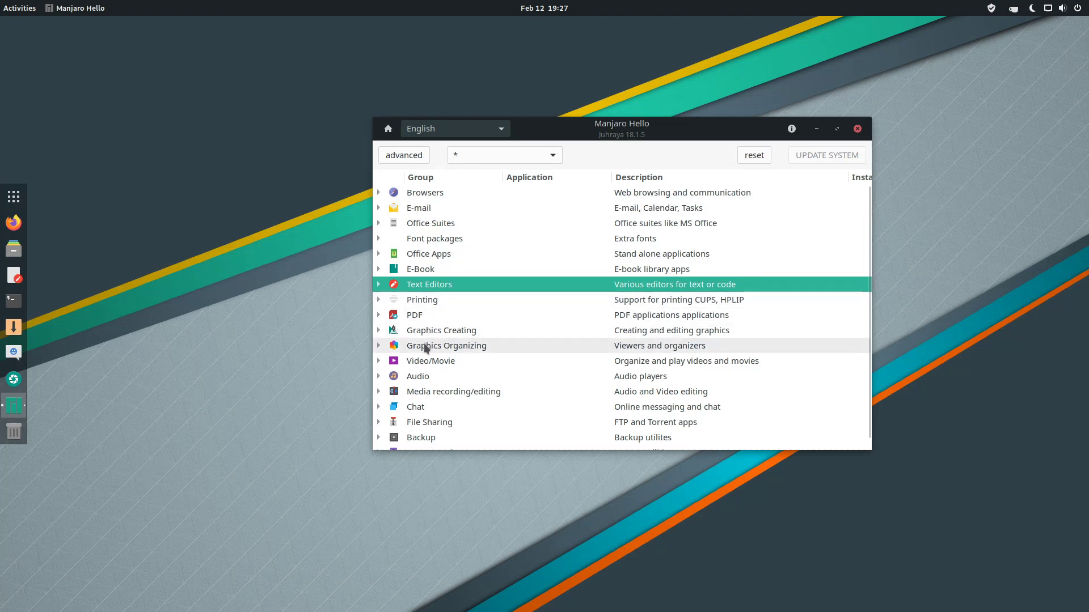
{"action": "scroll", "coordinate": [510, 397], "scroll_direction": "down", "scroll_amount": 1}
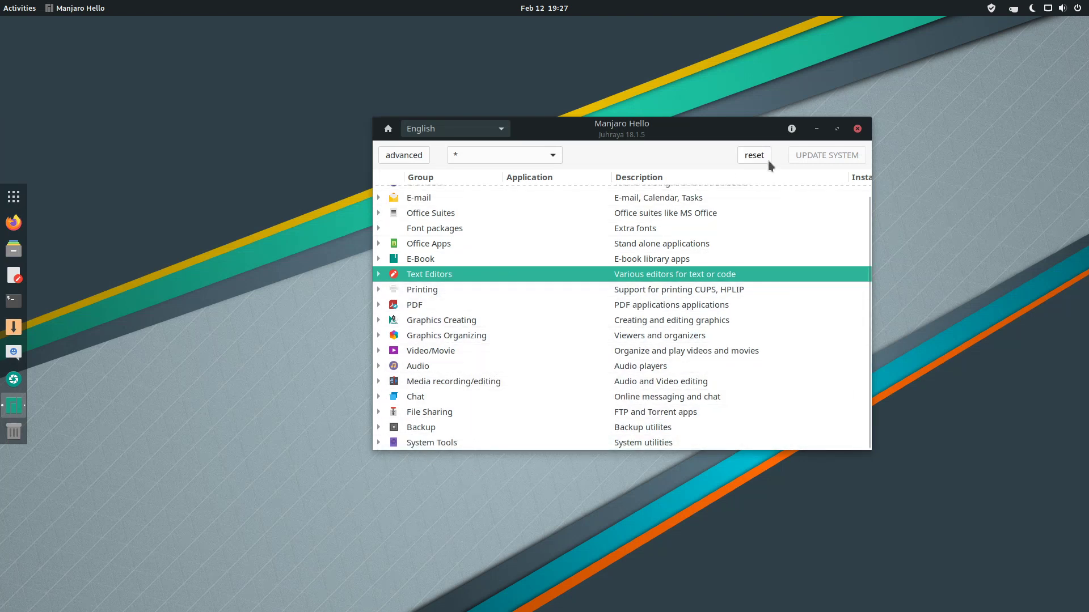
{"action": "left_click", "coordinate": [857, 130]}
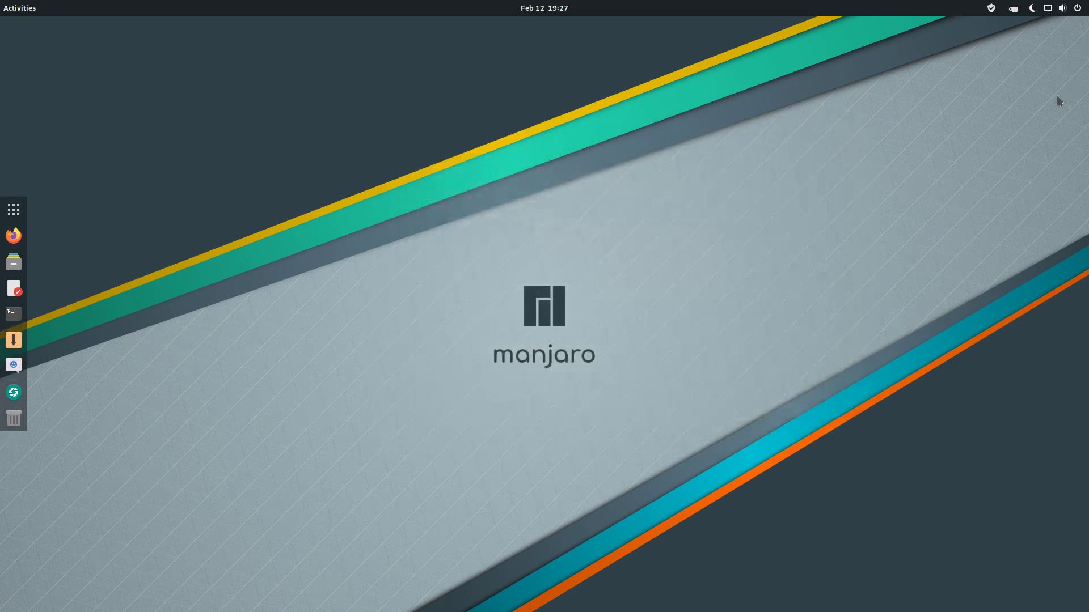
{"action": "left_click", "coordinate": [1013, 9]}
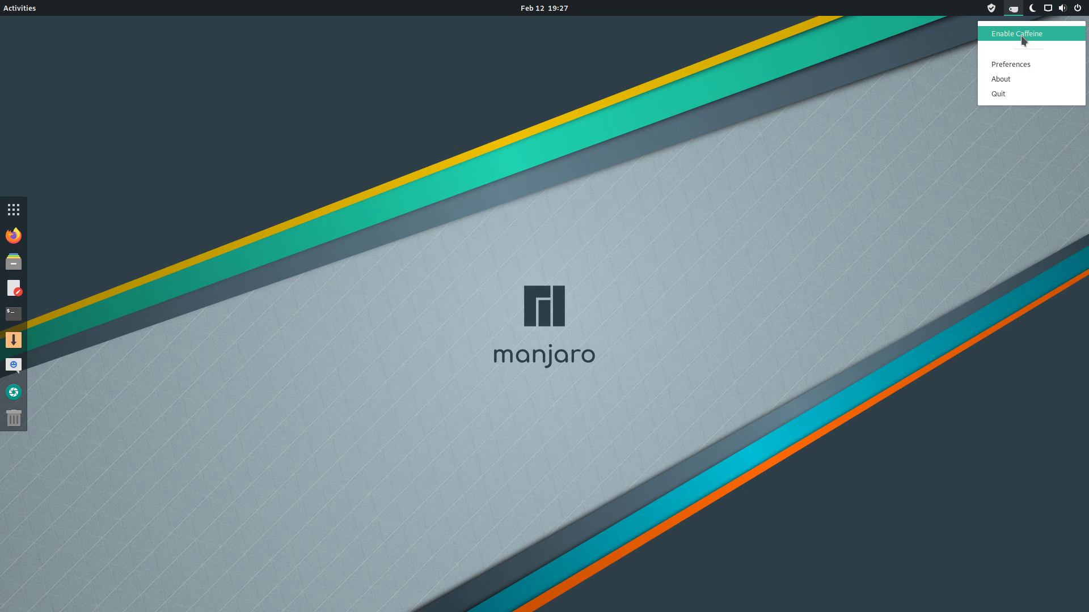
{"action": "left_click", "coordinate": [1020, 35]}
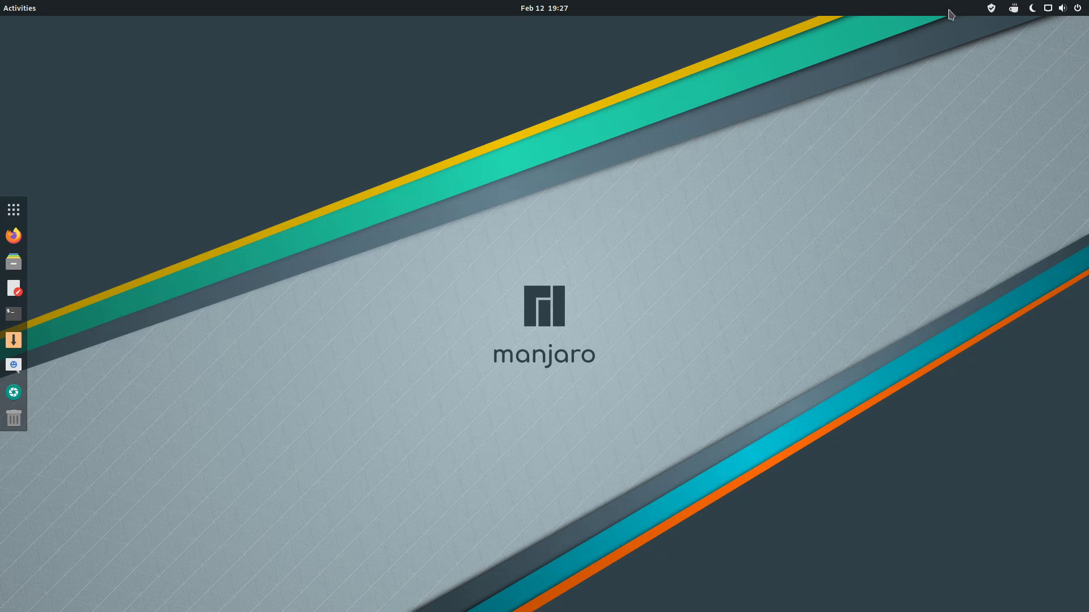
{"action": "left_click", "coordinate": [1018, 11]}
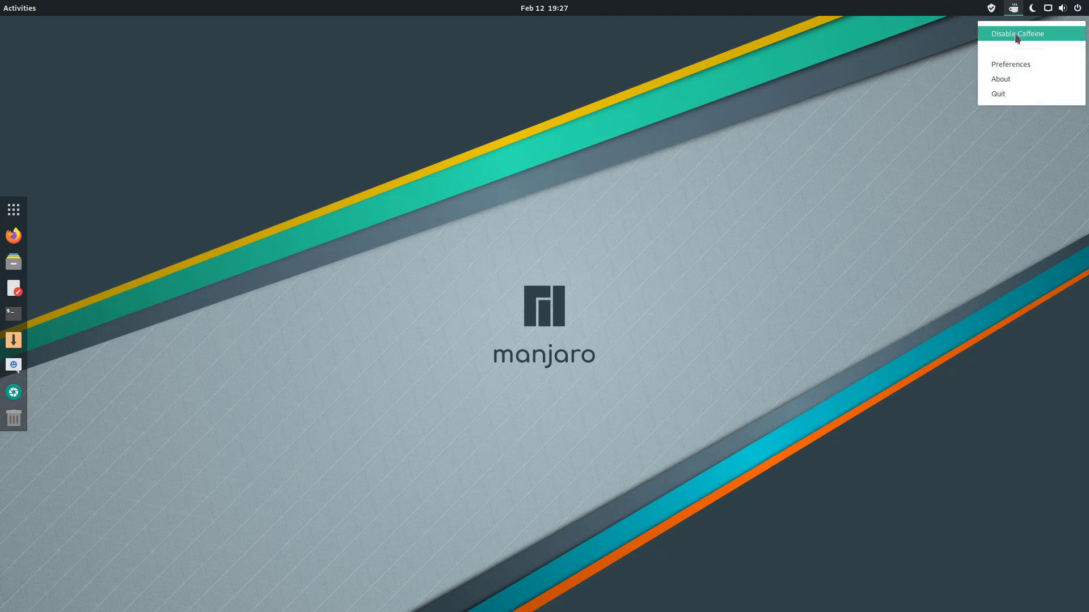
{"action": "left_click", "coordinate": [1023, 35]}
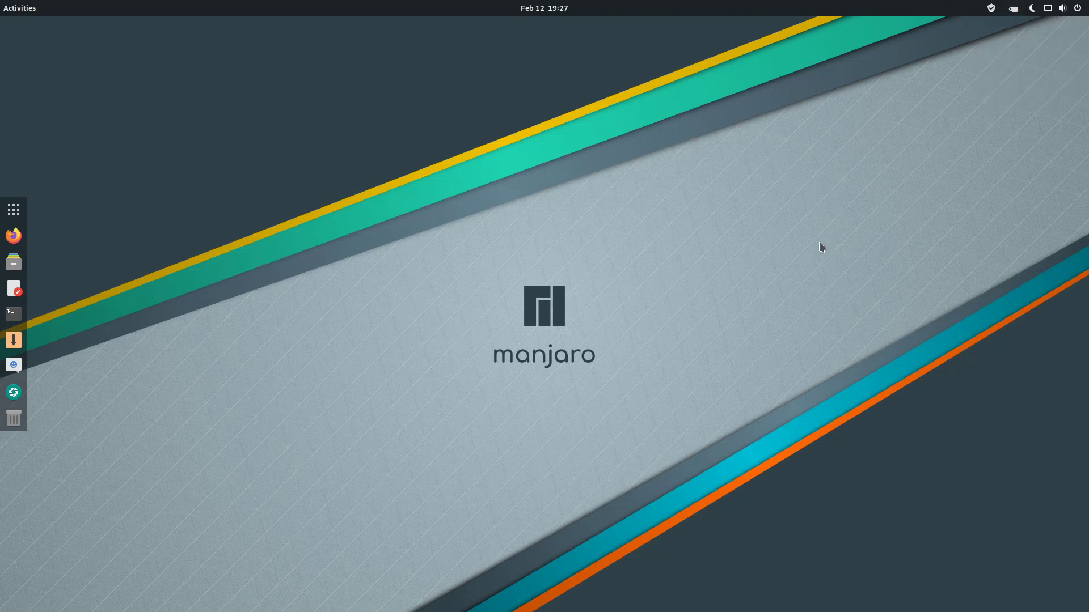
{"action": "left_click", "coordinate": [11, 14]}
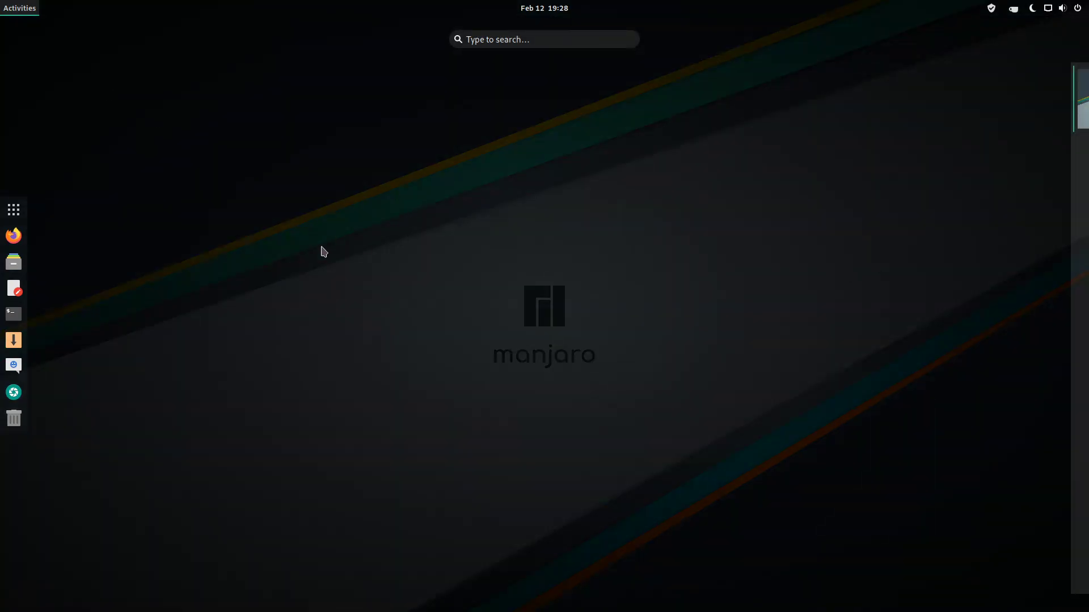
{"action": "left_click", "coordinate": [680, 158]}
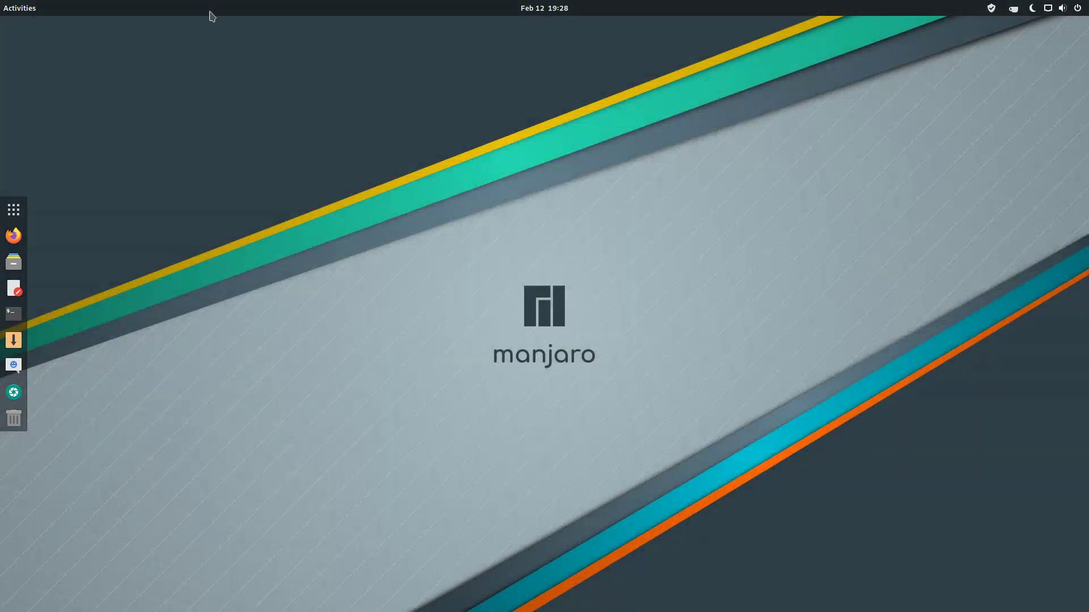
{"action": "mouse_move", "coordinate": [1, 0]}
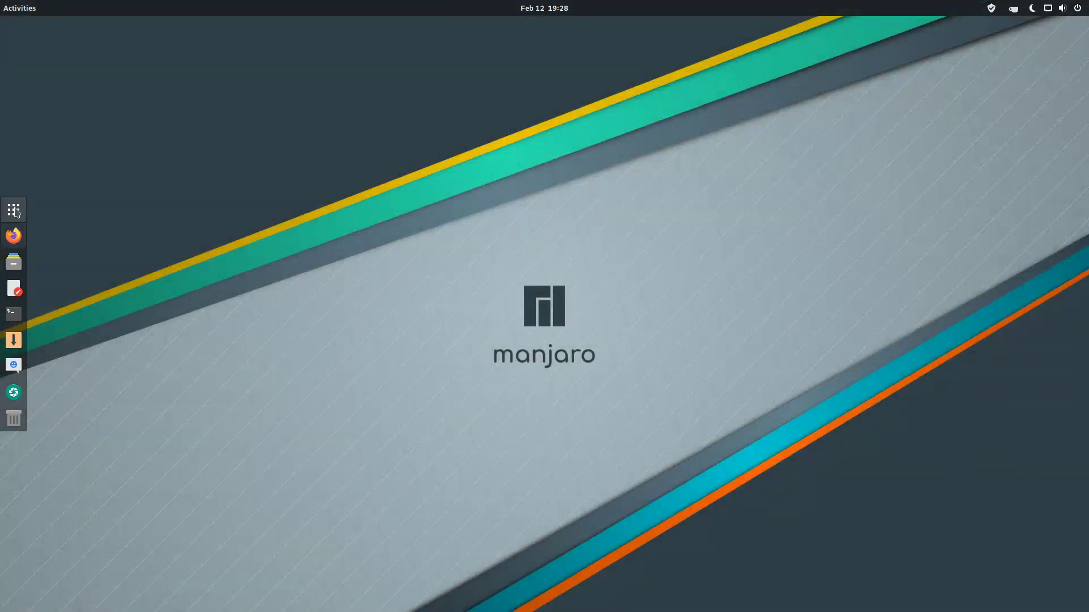
Page through the Show Applications grid and launch System Monitor.
{"action": "left_click", "coordinate": [14, 209]}
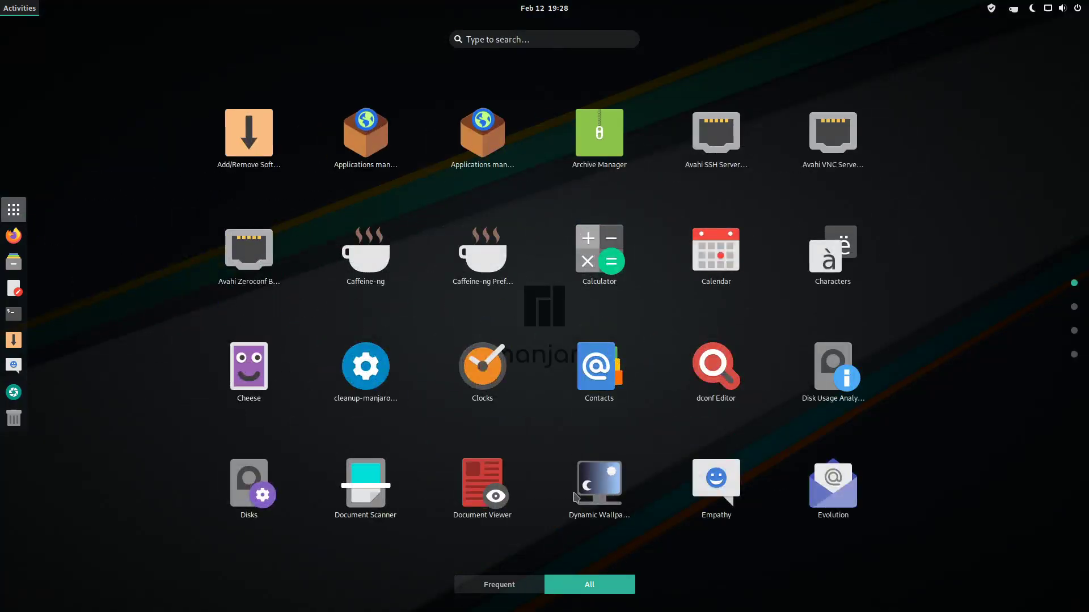
{"action": "scroll", "coordinate": [765, 195], "scroll_direction": "down", "scroll_amount": 1}
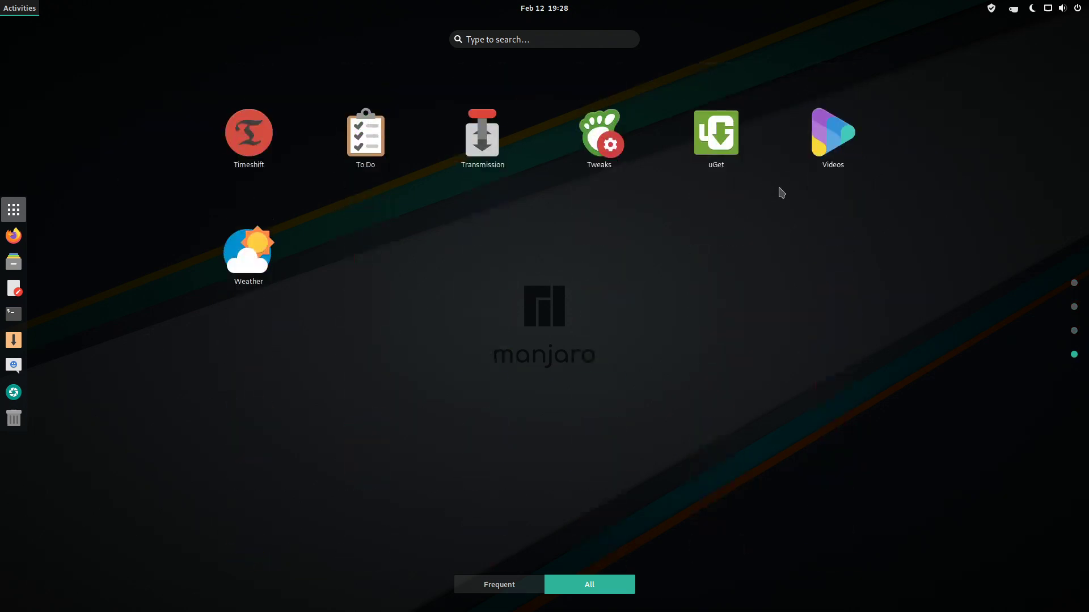
{"action": "scroll", "coordinate": [803, 336], "scroll_direction": "up", "scroll_amount": 1}
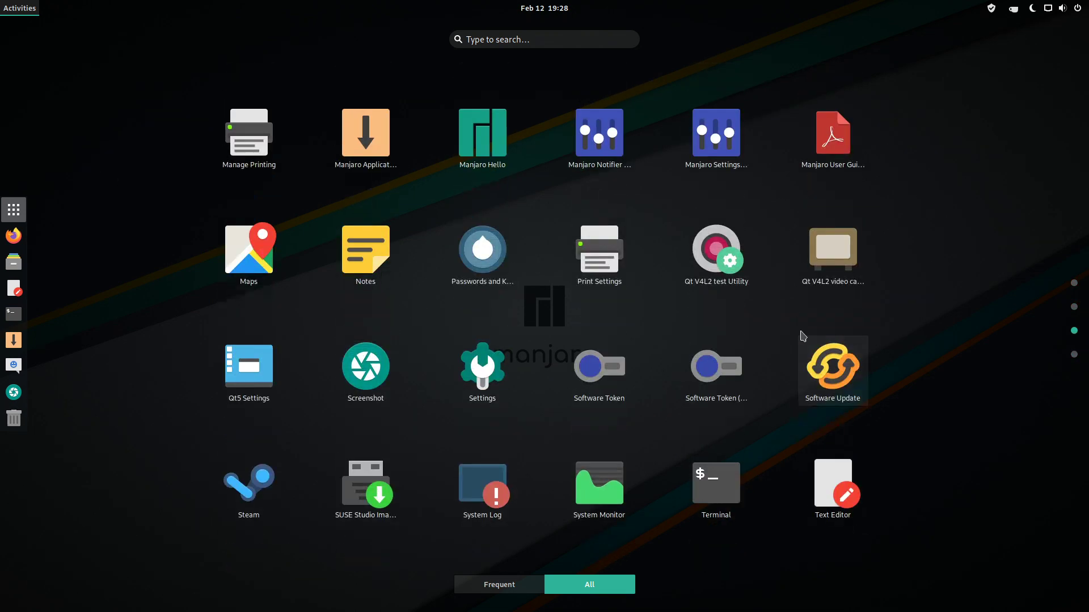
{"action": "scroll", "coordinate": [804, 341], "scroll_direction": "down", "scroll_amount": 1}
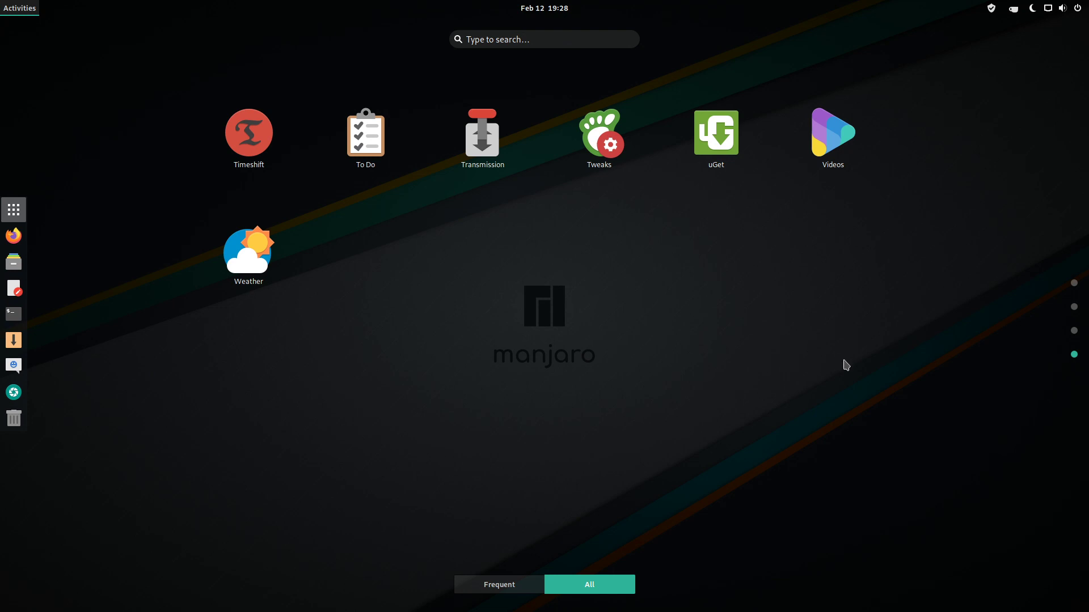
{"action": "scroll", "coordinate": [846, 364], "scroll_direction": "up", "scroll_amount": 1}
{"action": "scroll", "coordinate": [921, 369], "scroll_direction": "up", "scroll_amount": 2}
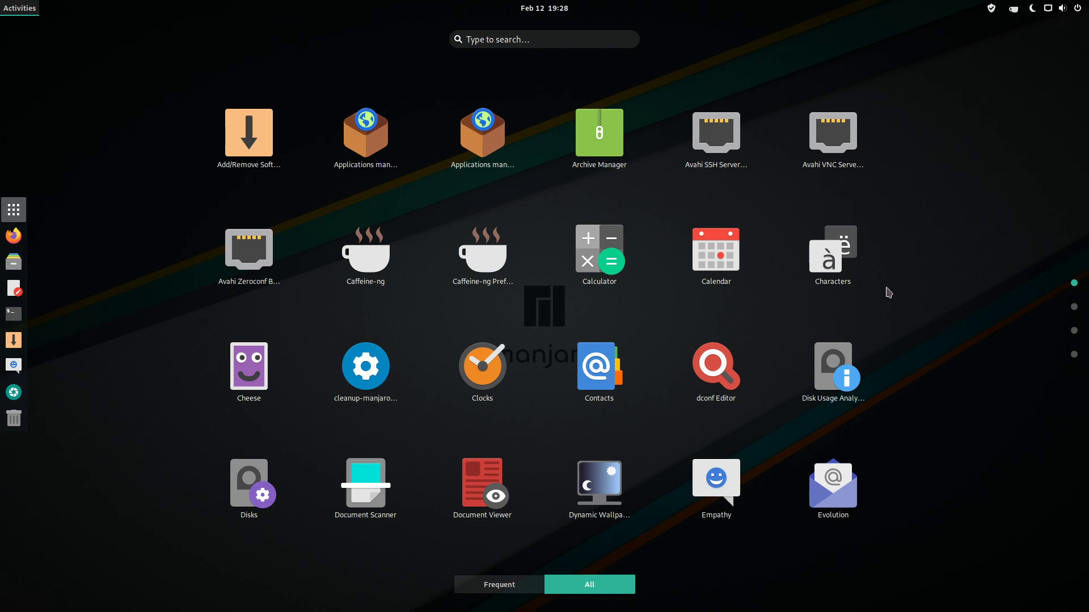
{"action": "scroll", "coordinate": [888, 296], "scroll_direction": "down", "scroll_amount": 1}
{"action": "scroll", "coordinate": [902, 287], "scroll_direction": "down", "scroll_amount": 2}
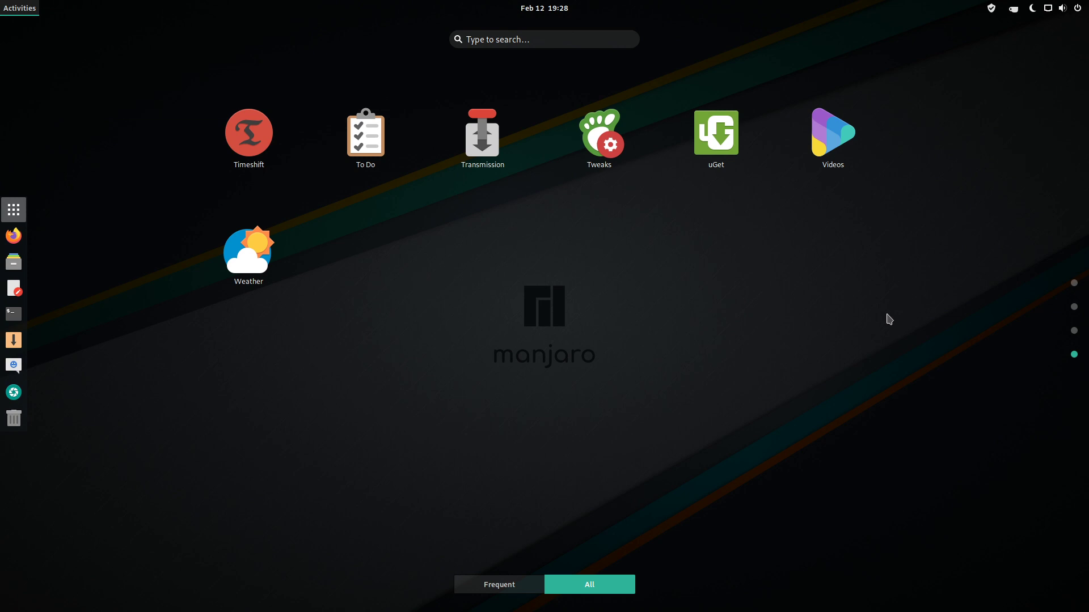
{"action": "scroll", "coordinate": [907, 316], "scroll_direction": "up", "scroll_amount": 1}
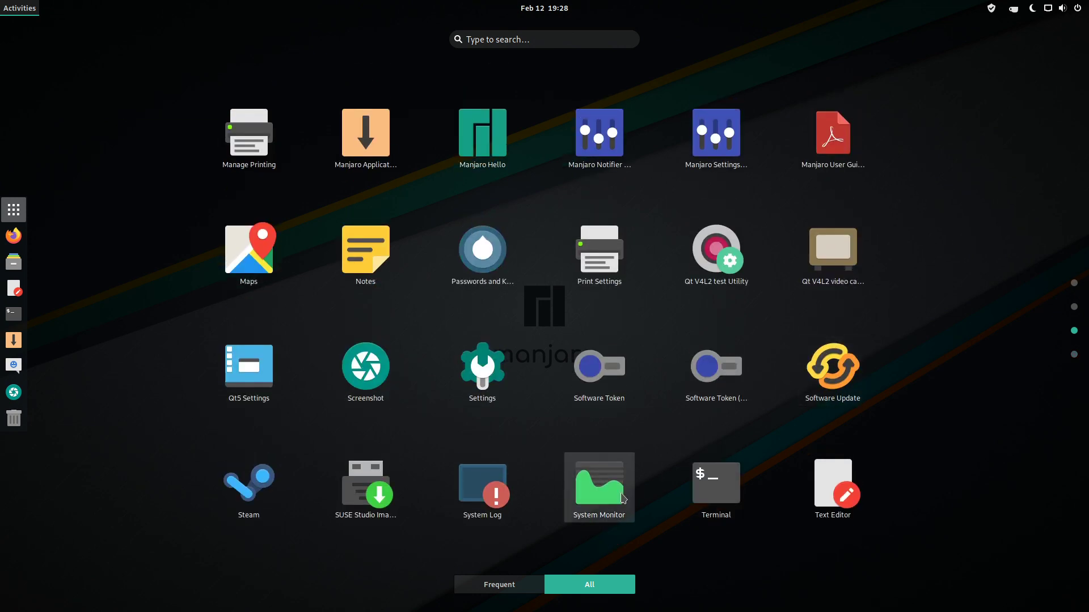
{"action": "left_click", "coordinate": [599, 487]}
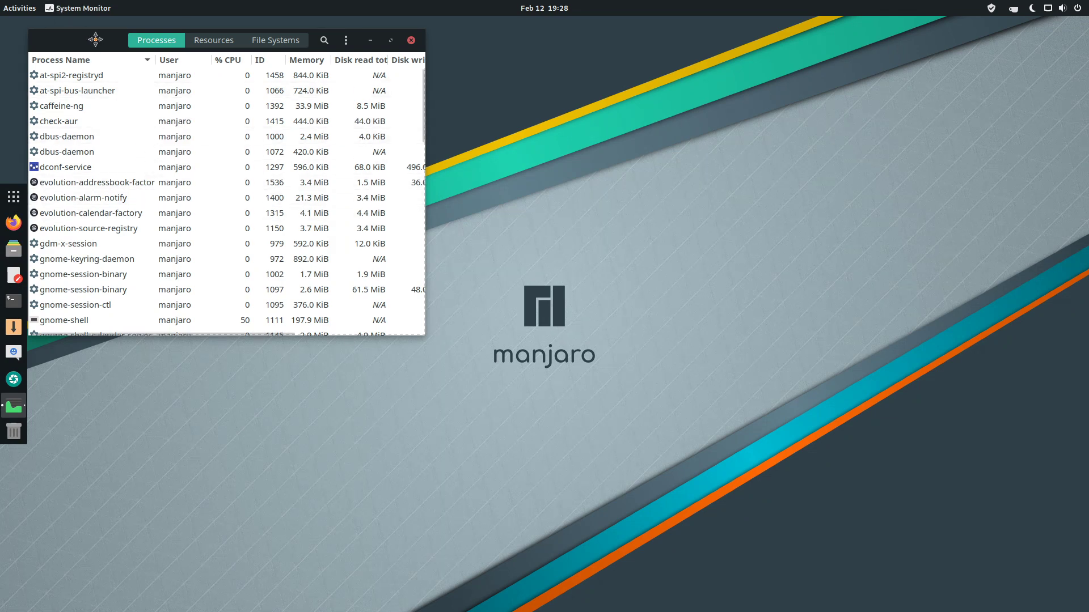
Centre System Monitor, view its CPU, memory and network graphs, then close it.
{"action": "left_click_drag", "start_coordinate": [87, 37], "coordinate": [398, 133]}
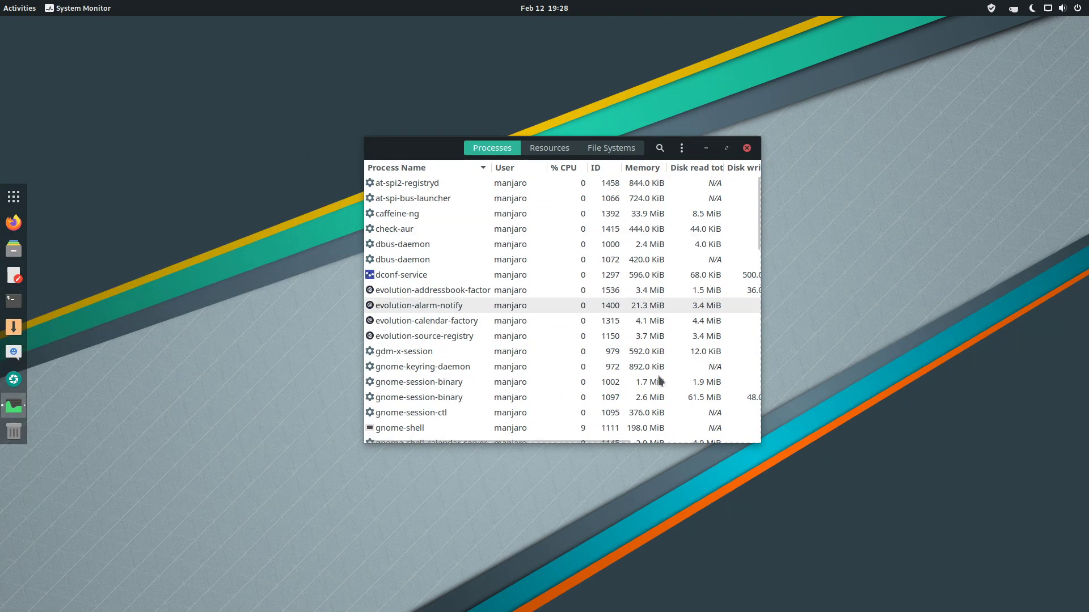
{"action": "left_click", "coordinate": [550, 147]}
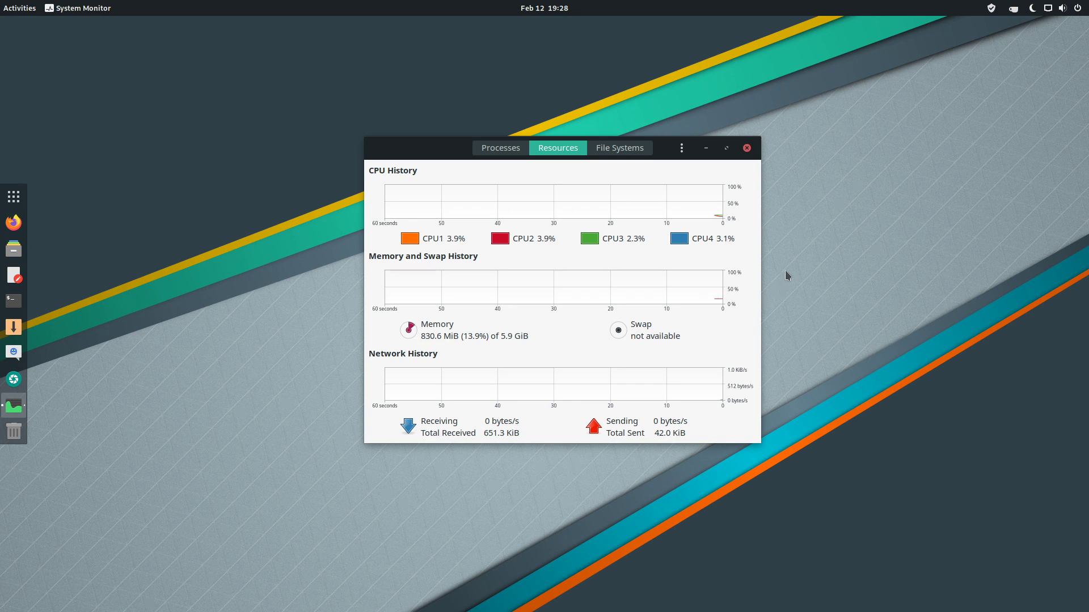
{"action": "left_click", "coordinate": [746, 148]}
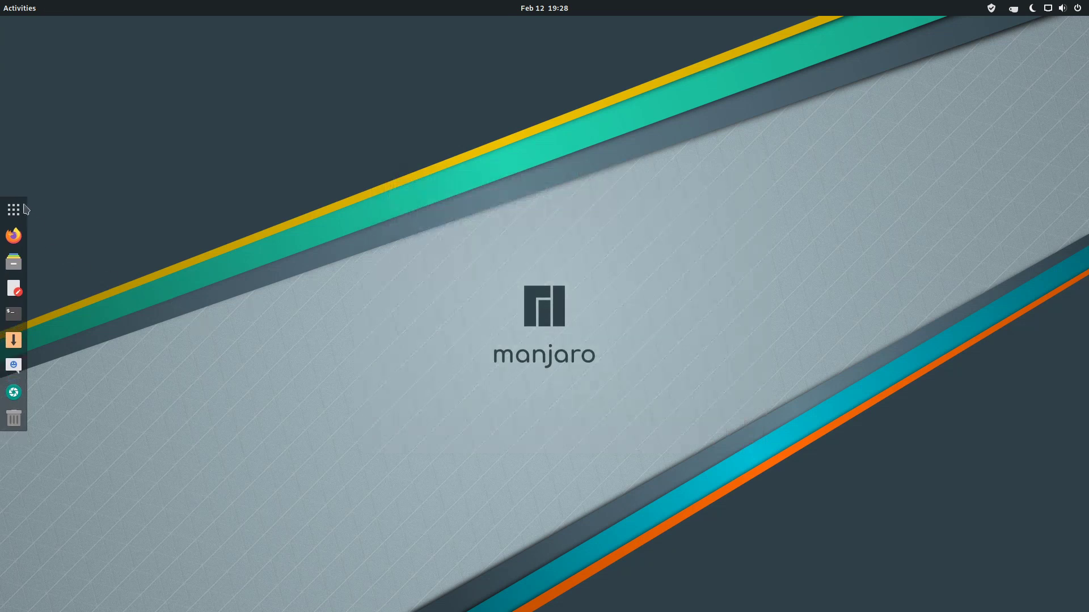
Launch Firefox, then find and open the Layouts app in the application grid.
{"action": "left_click", "coordinate": [13, 235]}
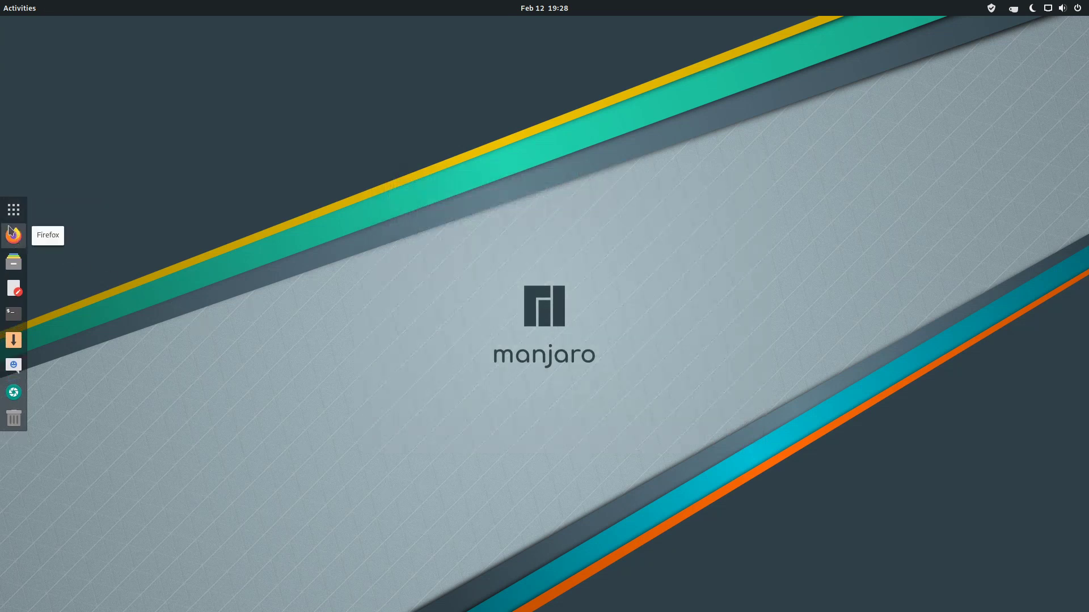
{"action": "left_click", "coordinate": [10, 211]}
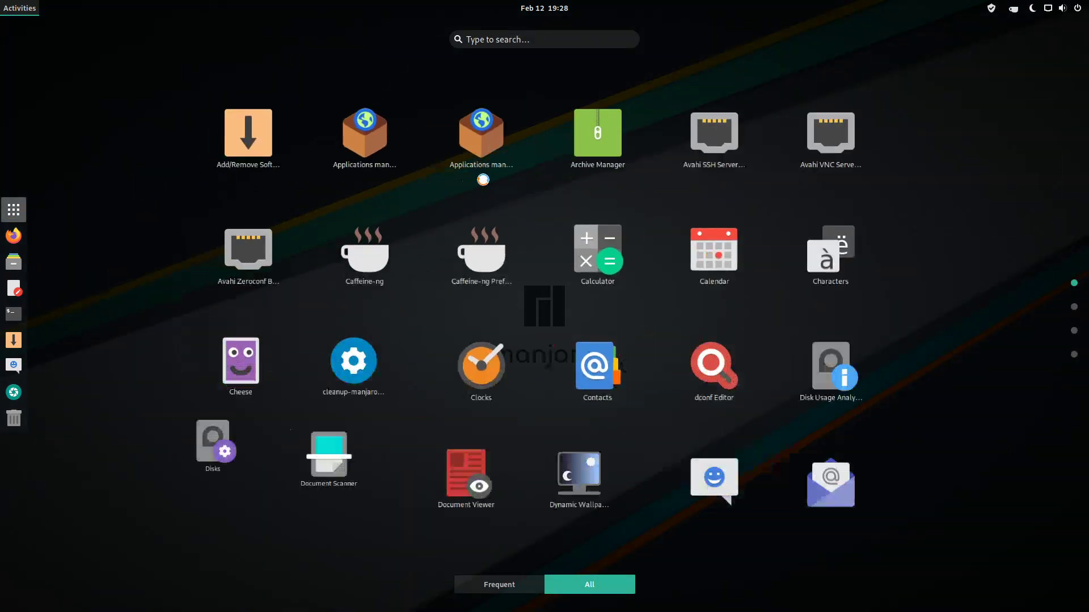
{"action": "scroll", "coordinate": [817, 311], "scroll_direction": "down", "scroll_amount": 2}
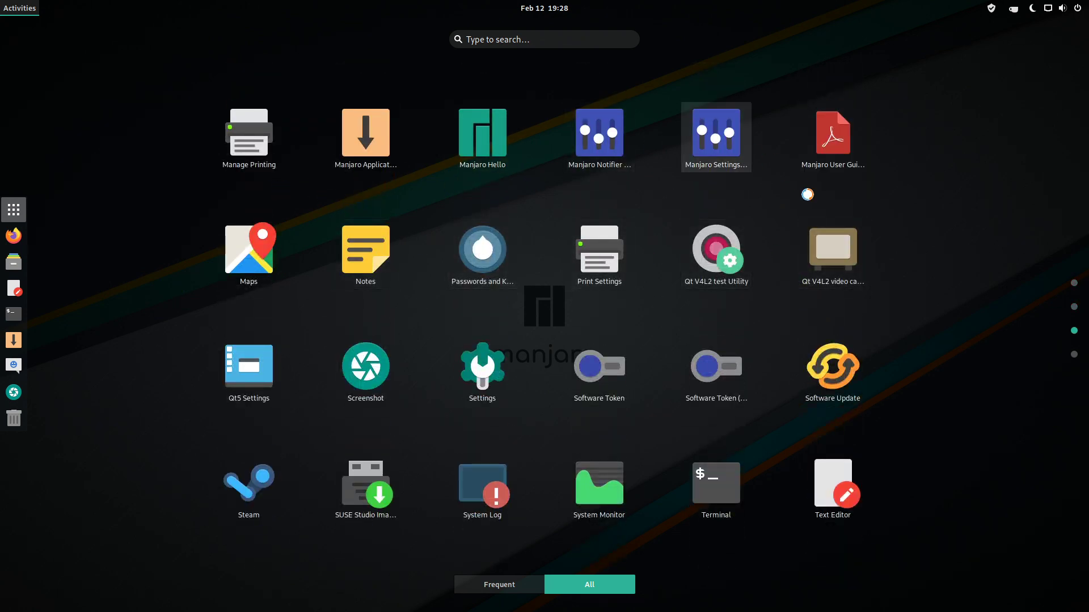
{"action": "scroll", "coordinate": [505, 267], "scroll_direction": "down", "scroll_amount": 1}
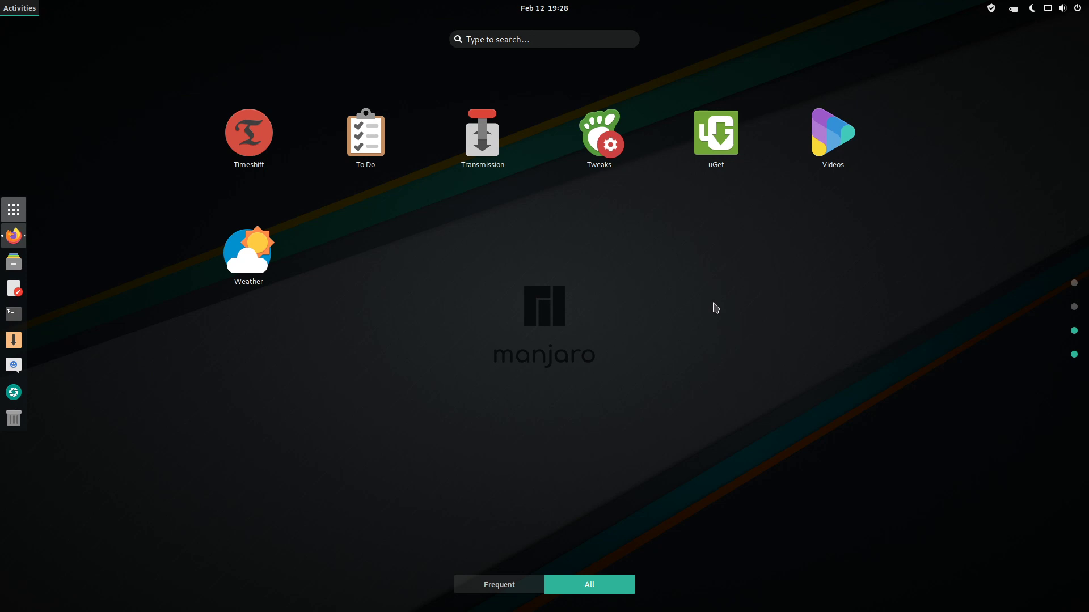
{"action": "scroll", "coordinate": [715, 308], "scroll_direction": "up", "scroll_amount": 1}
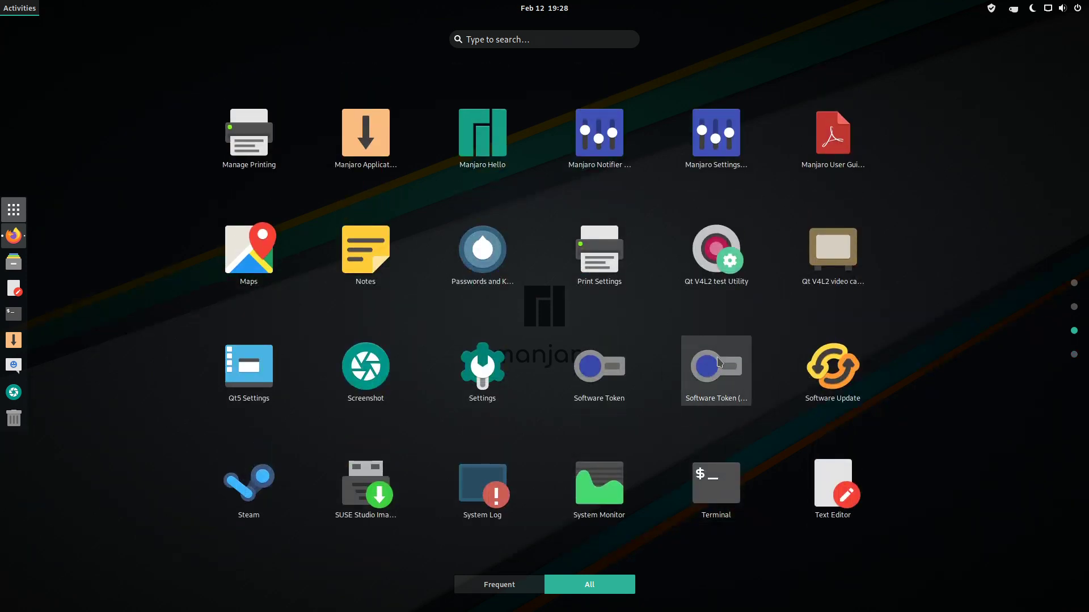
{"action": "scroll", "coordinate": [786, 359], "scroll_direction": "up", "scroll_amount": 1}
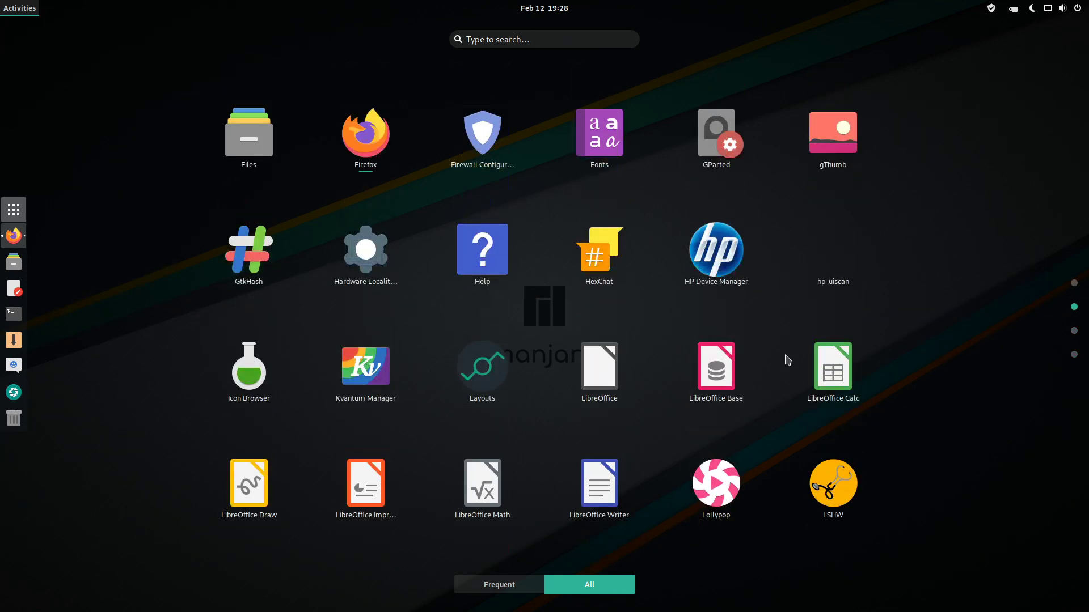
{"action": "scroll", "coordinate": [717, 369], "scroll_direction": "down", "scroll_amount": 1}
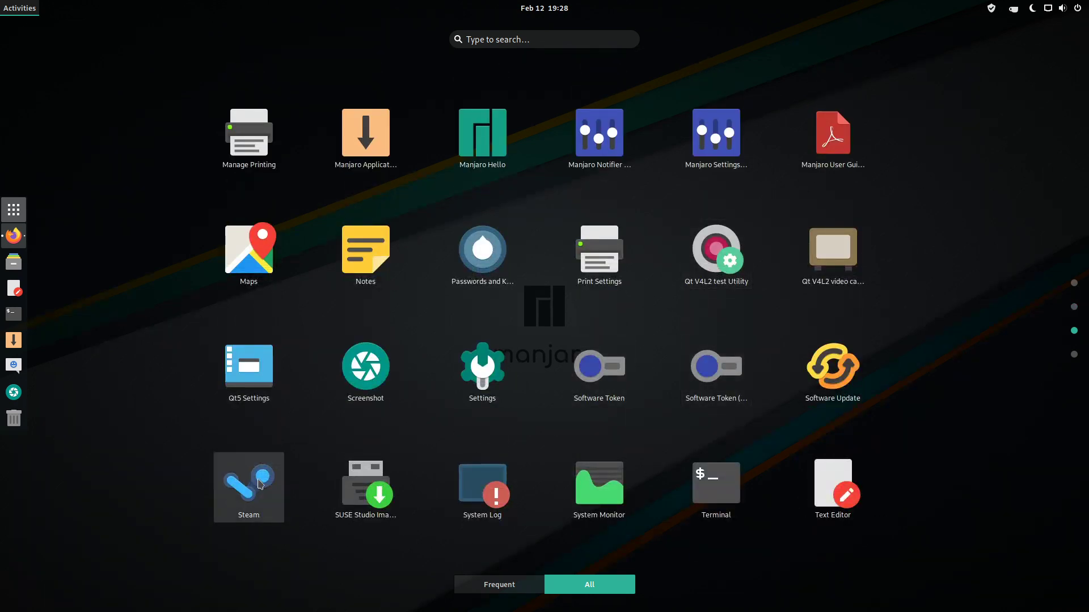
{"action": "scroll", "coordinate": [638, 354], "scroll_direction": "up", "scroll_amount": 1}
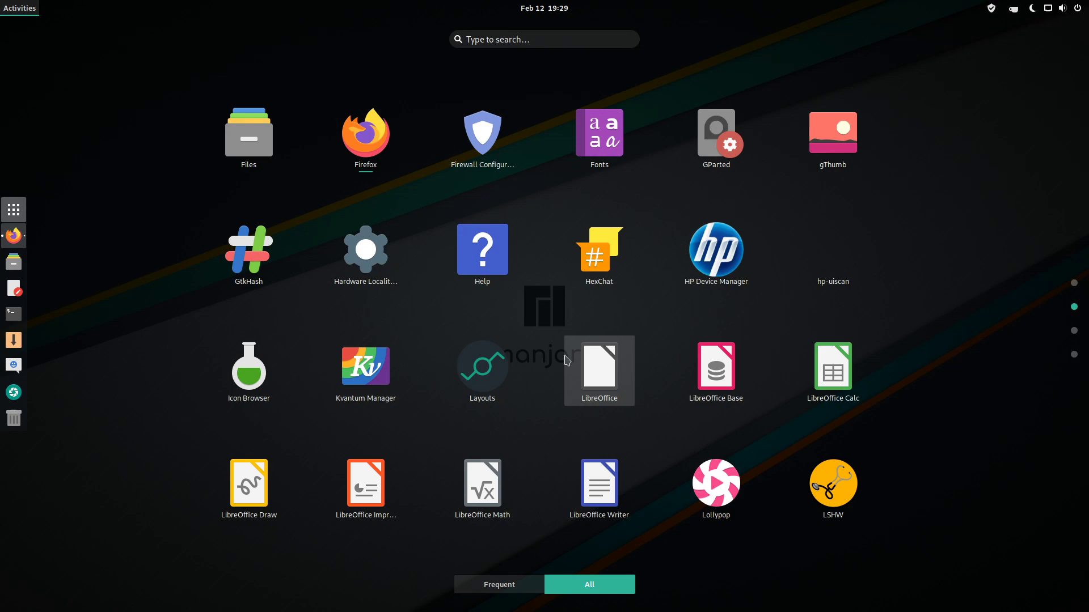
{"action": "left_click", "coordinate": [484, 366]}
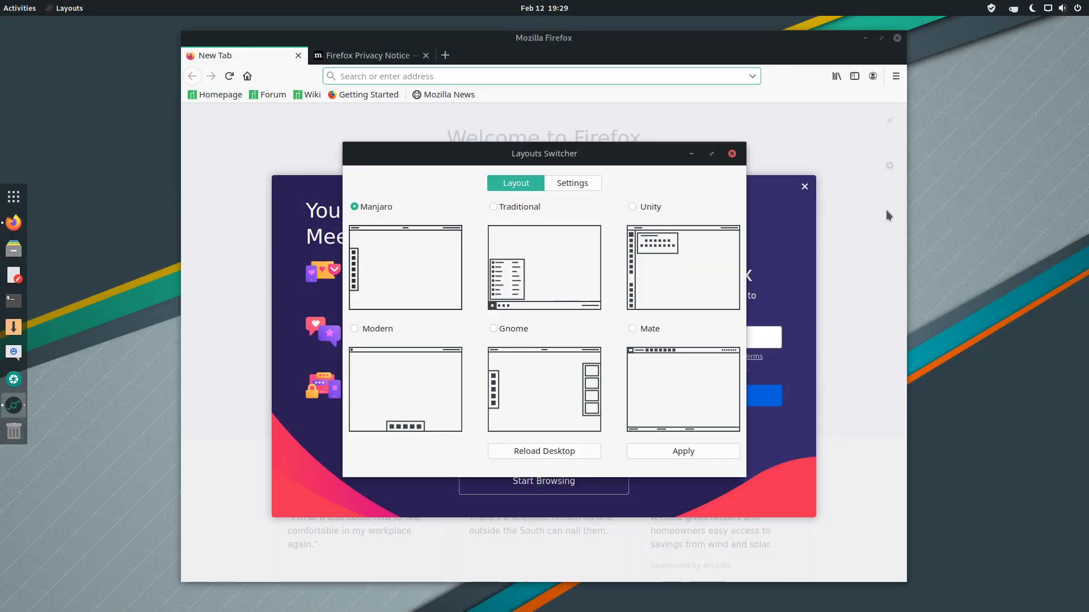
Turn on Desktop icons in the Layouts Switcher Settings tab and check the desktop menu.
{"action": "left_click", "coordinate": [574, 184]}
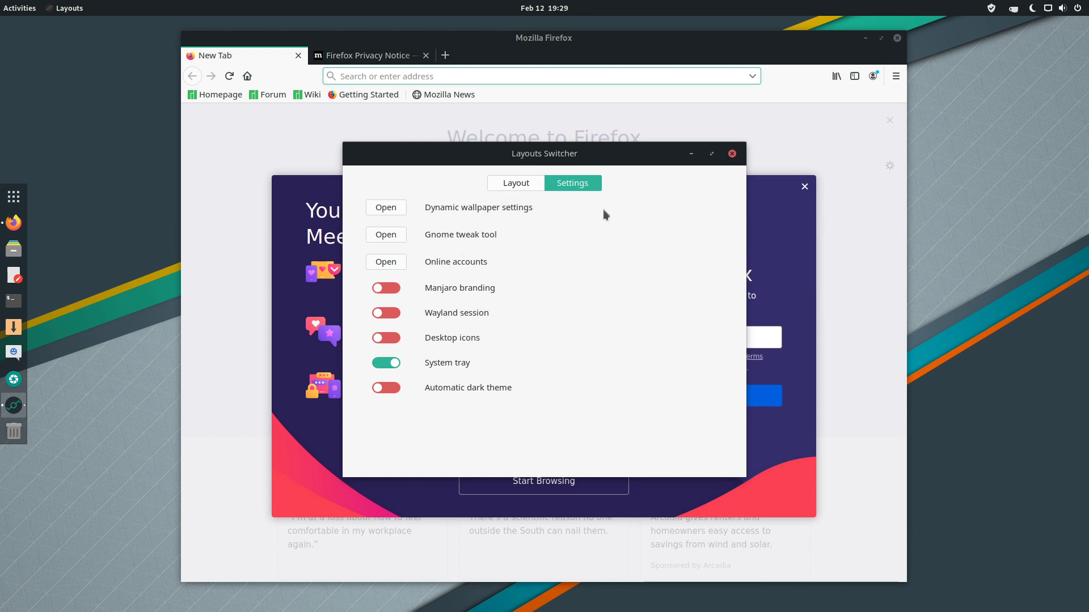
{"action": "left_click", "coordinate": [396, 338]}
{"action": "right_click", "coordinate": [111, 240]}
{"action": "left_click", "coordinate": [226, 202]}
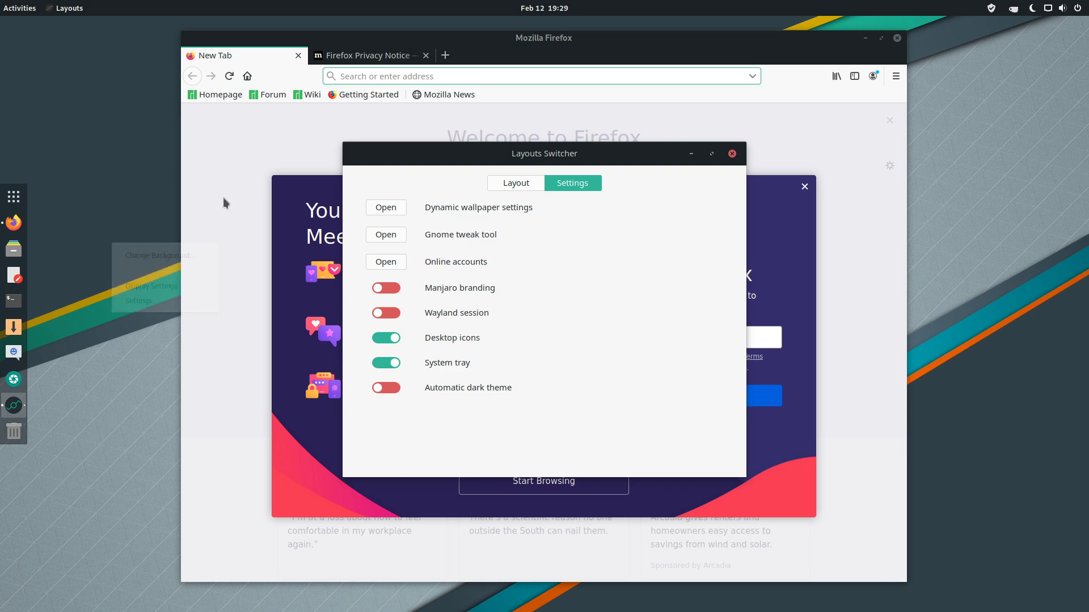
{"action": "left_click", "coordinate": [519, 182]}
{"action": "left_click", "coordinate": [578, 183]}
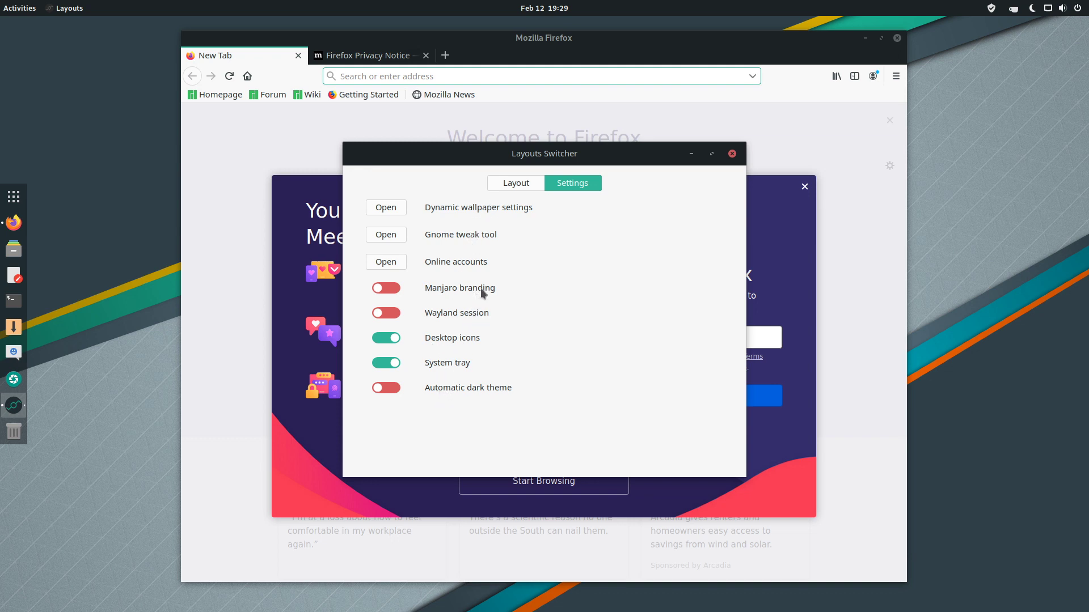
Change another setting requiring authentication, entering the administrator password twice.
{"action": "left_click", "coordinate": [394, 294]}
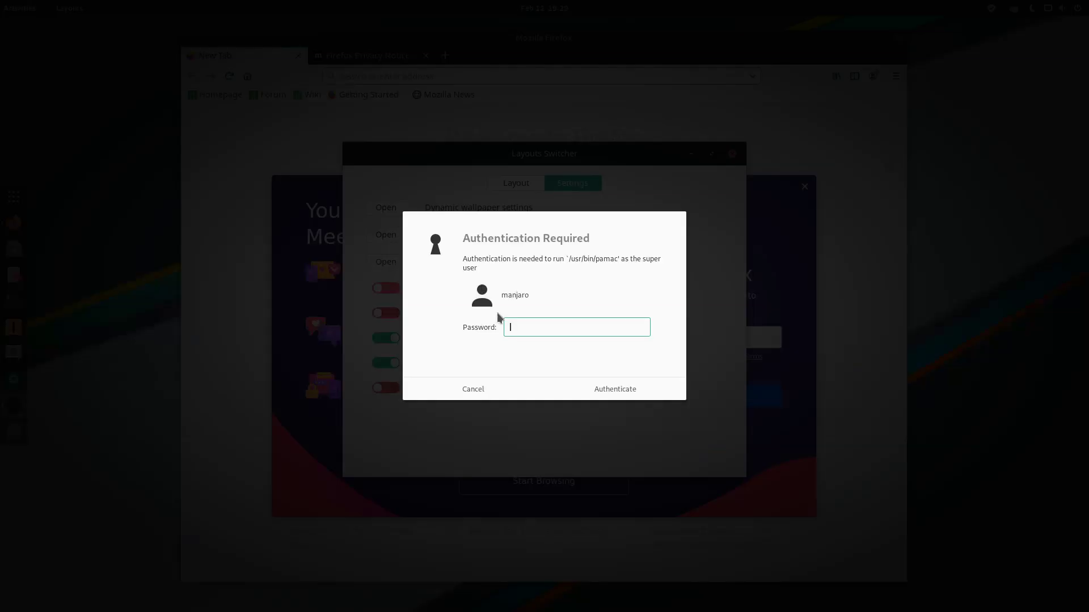
{"action": "type", "text": "•••"}
{"action": "key", "text": "Return"}
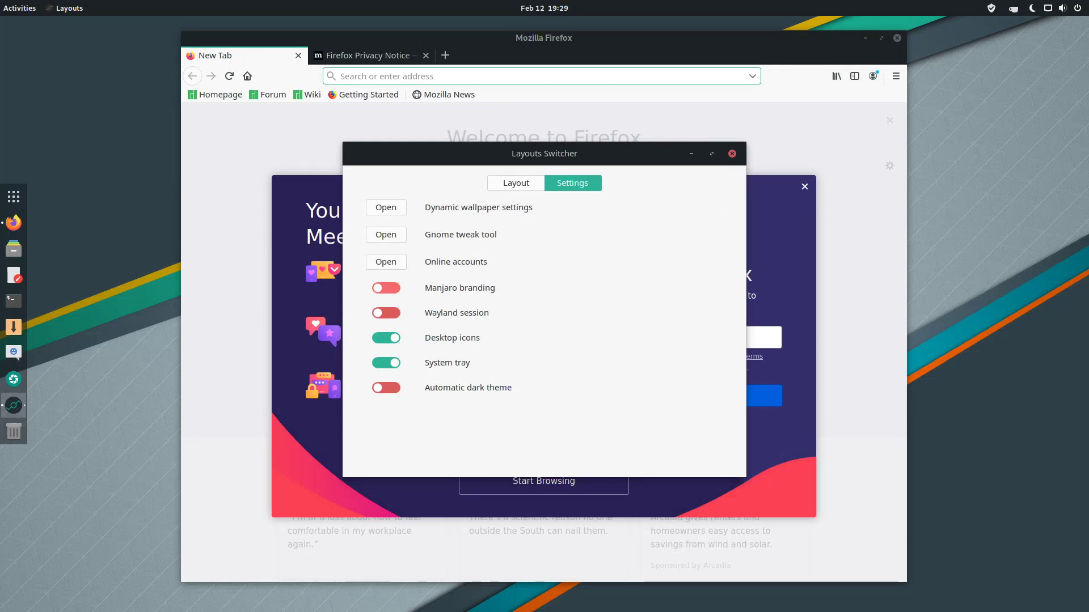
{"action": "left_click", "coordinate": [387, 288]}
{"action": "type", "text": "manjaro"}
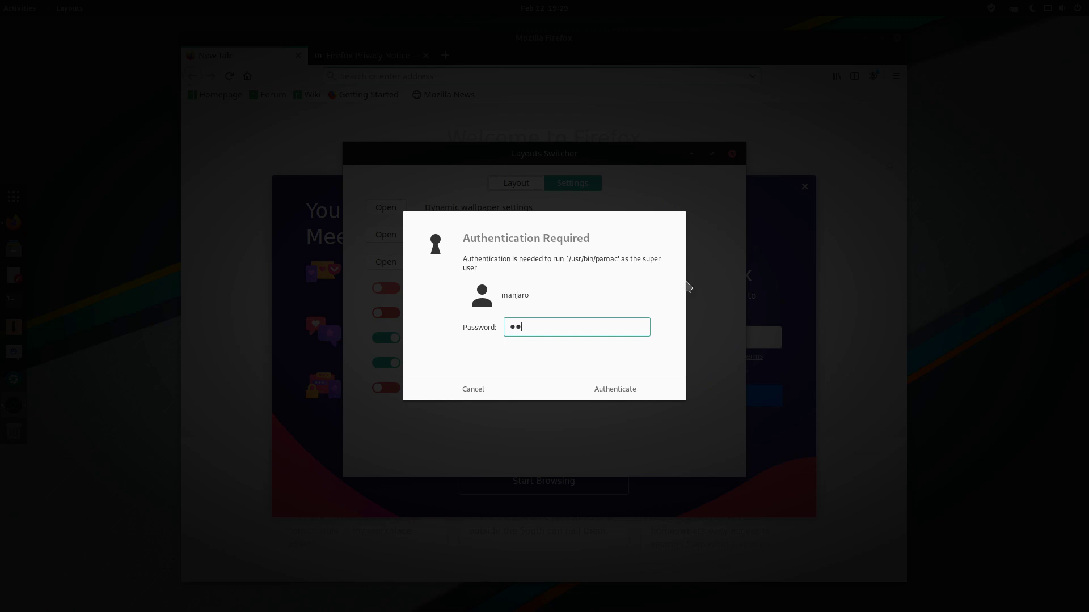
{"action": "key", "text": "Return"}
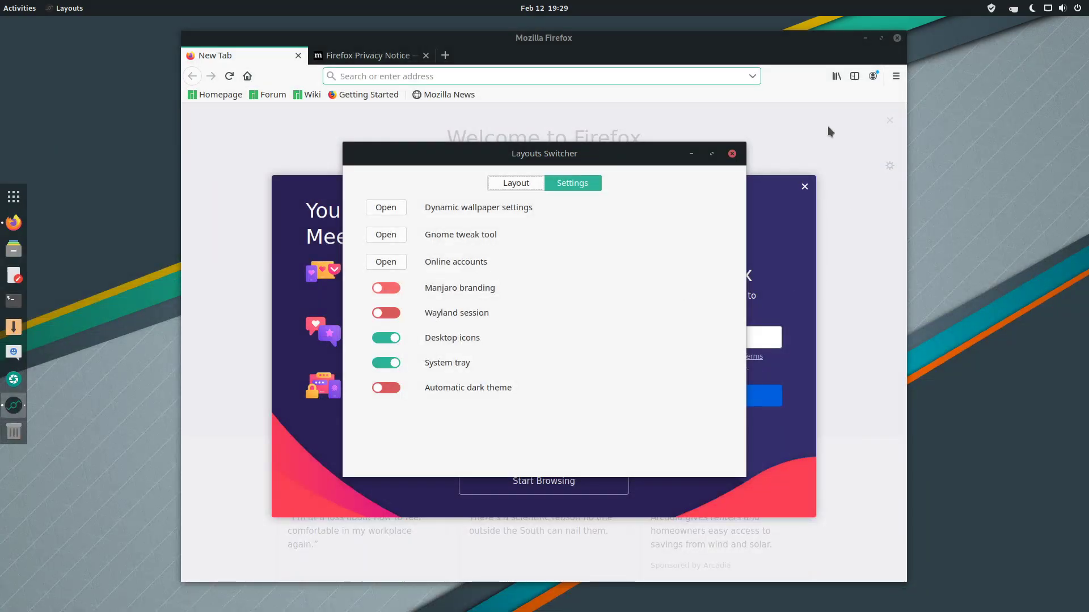
Close the Layouts Switcher and reposition the Firefox window.
{"action": "left_click_drag", "start_coordinate": [743, 35], "coordinate": [747, 66]}
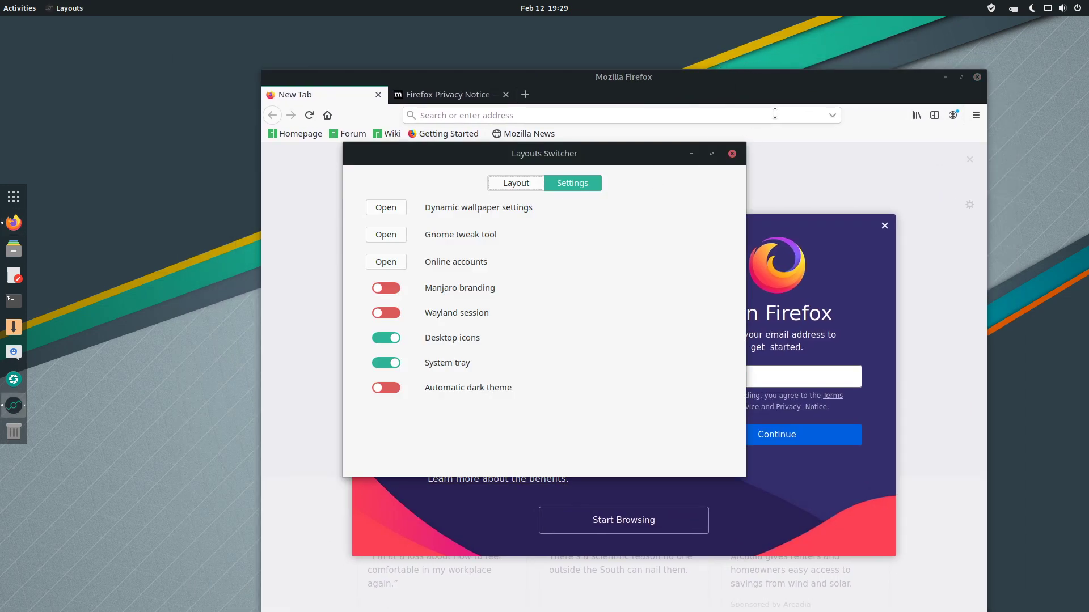
{"action": "left_click", "coordinate": [732, 154]}
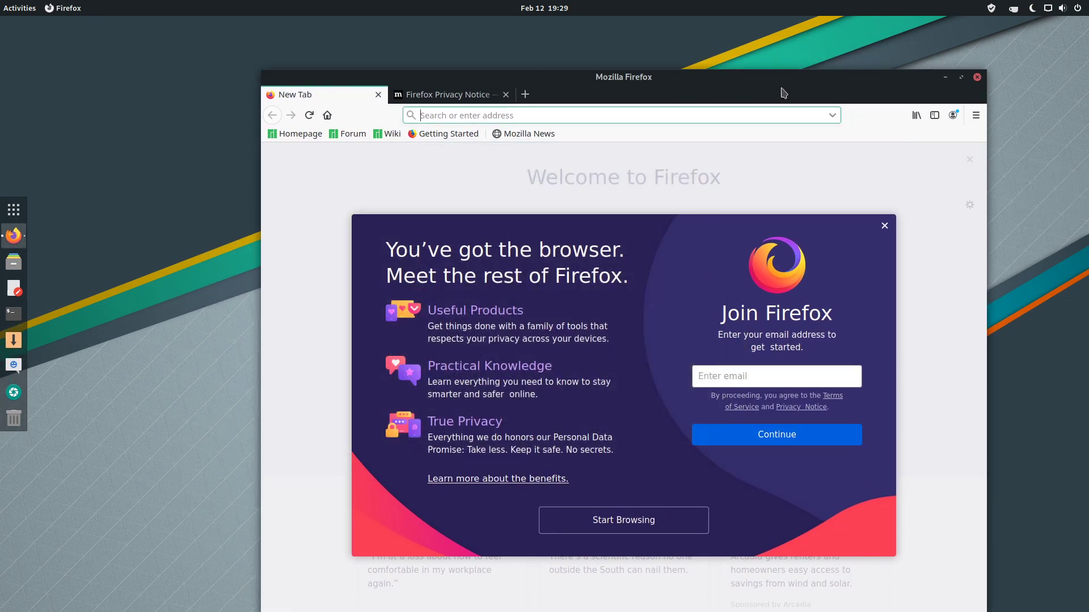
{"action": "left_click_drag", "start_coordinate": [783, 92], "coordinate": [727, 75]}
Browse Firefox's add-on Extensions, Themes, Recommendations and Plugins, then quit, closing both tabs.
{"action": "left_click", "coordinate": [919, 98]}
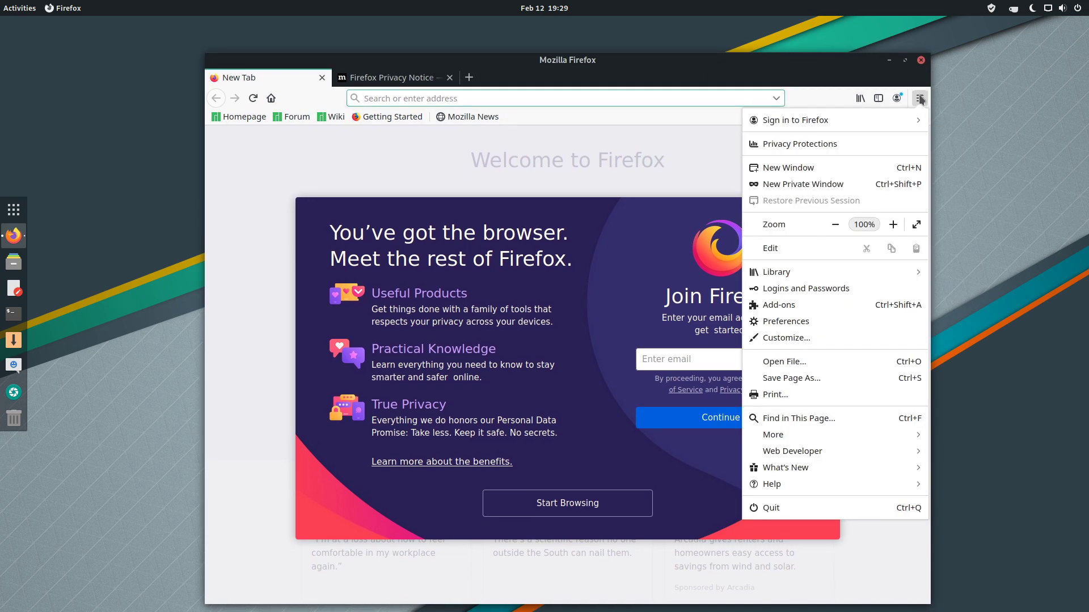
{"action": "left_click", "coordinate": [806, 301]}
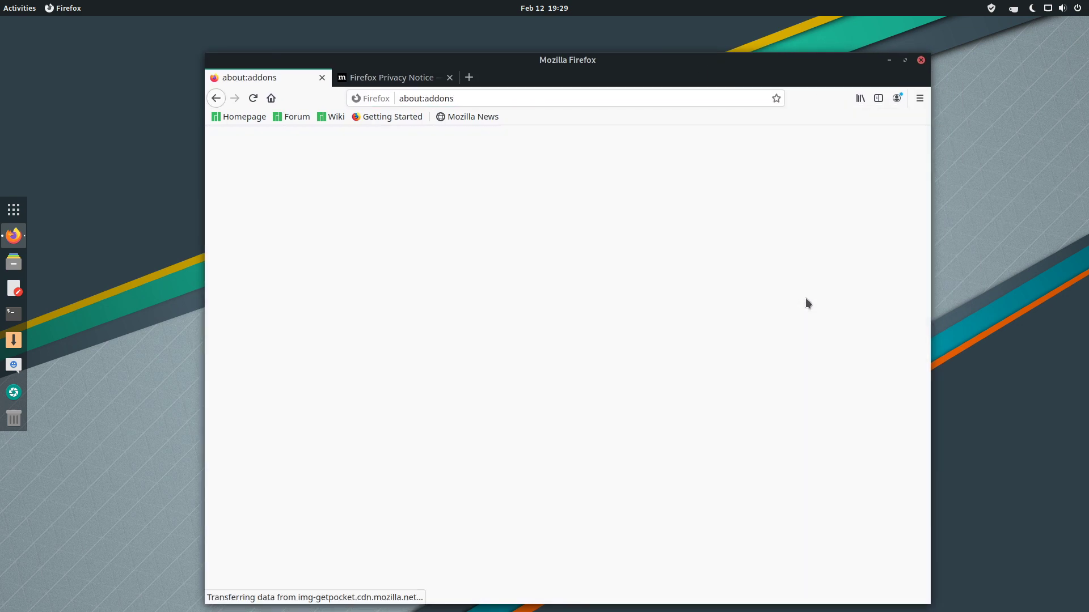
{"action": "left_click", "coordinate": [278, 207]}
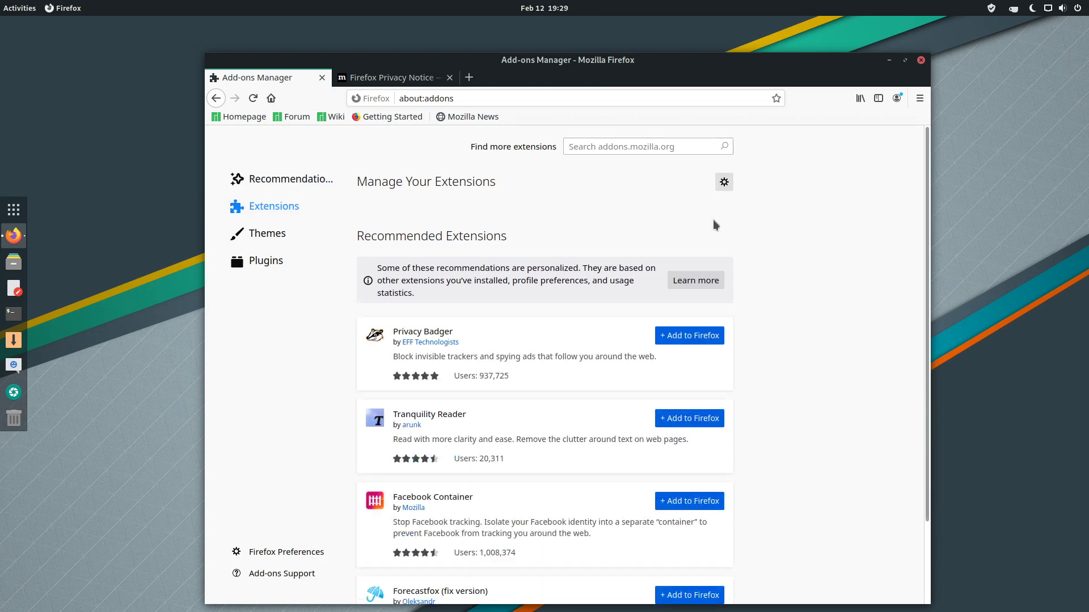
{"action": "left_click", "coordinate": [266, 233]}
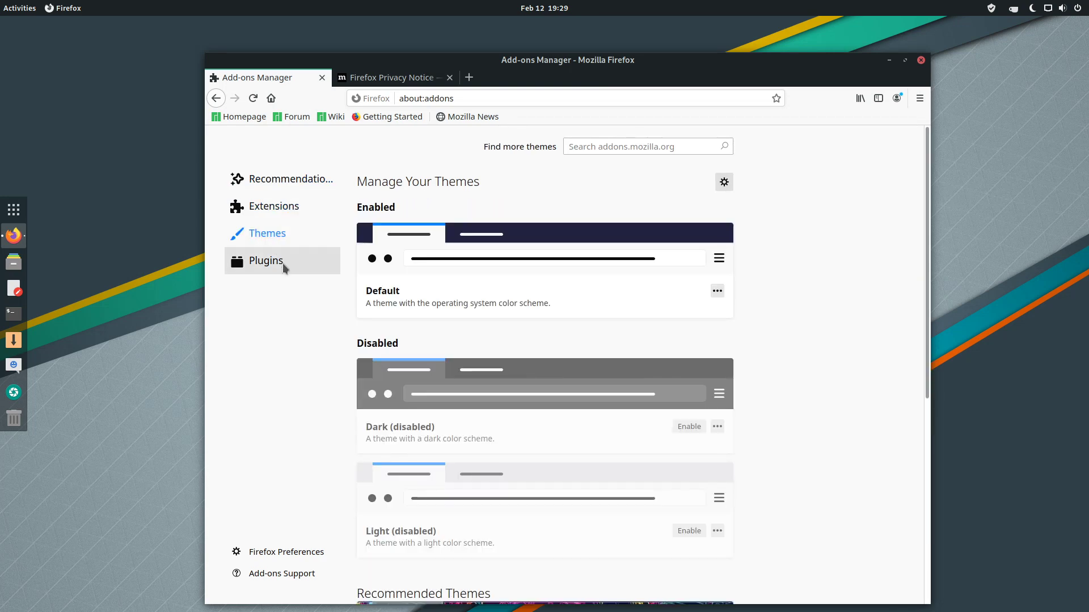
{"action": "left_click", "coordinate": [291, 180]}
{"action": "left_click", "coordinate": [294, 260]}
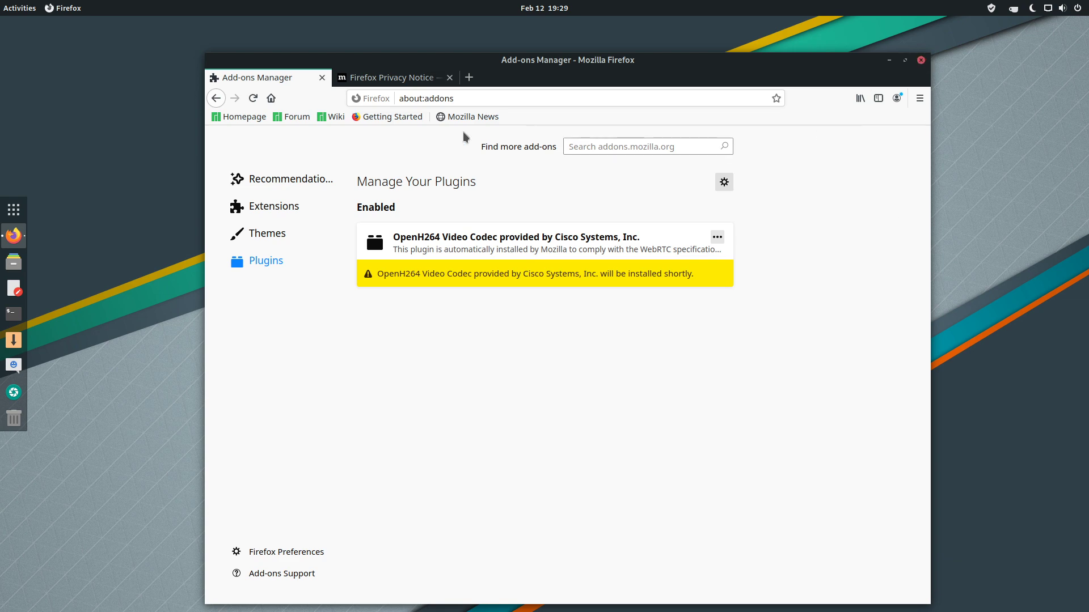
{"action": "left_click", "coordinate": [921, 60]}
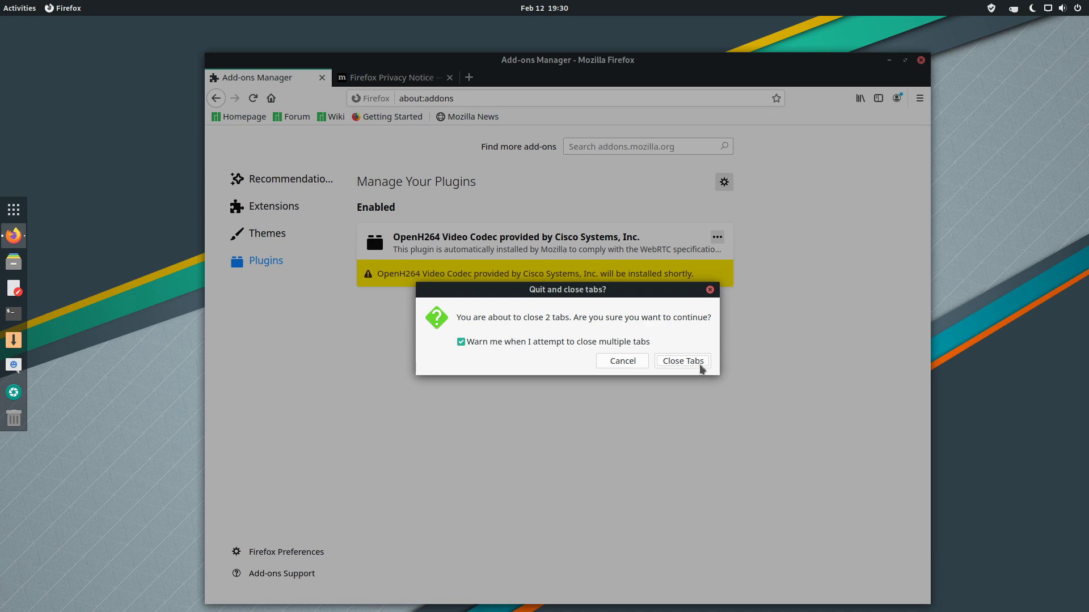
{"action": "left_click", "coordinate": [701, 369]}
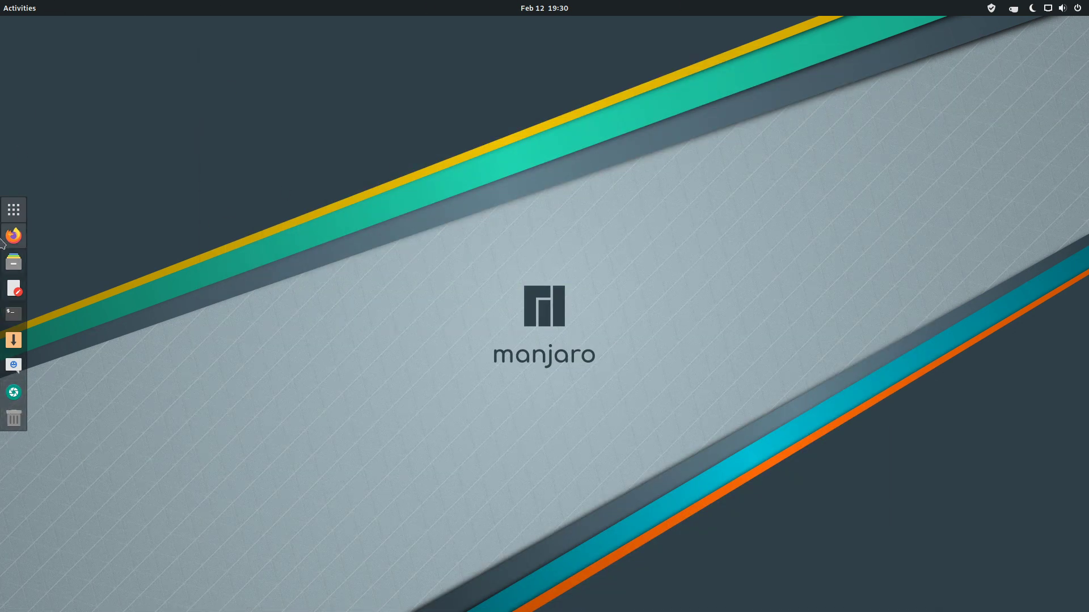
Launch Tweaks via 'twe', show Appearance, and enlarge and reposition the window.
{"action": "left_click", "coordinate": [12, 218]}
{"action": "type", "text": "twe"}
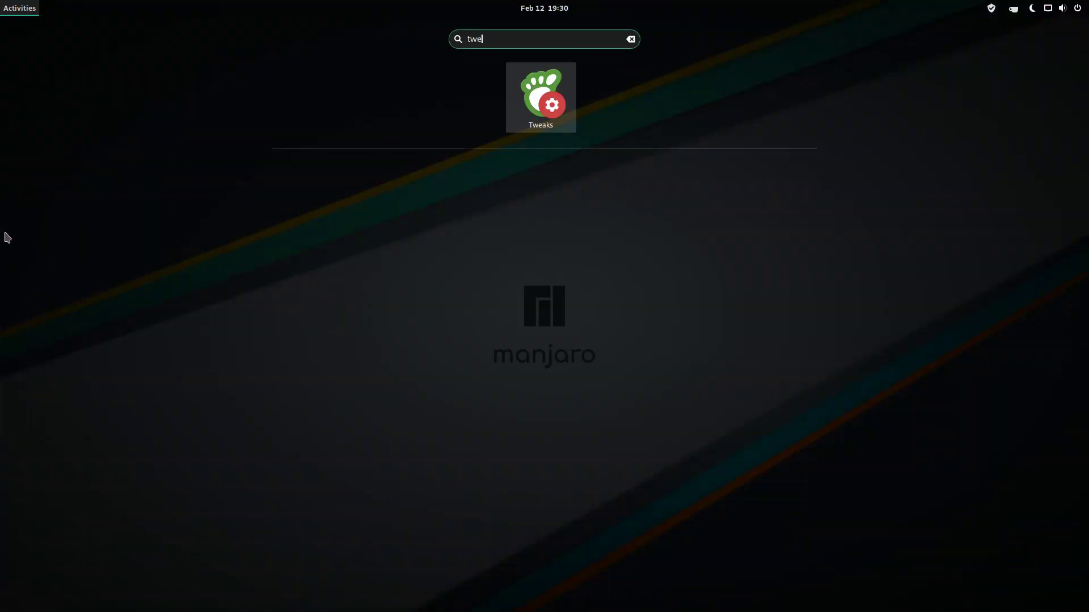
{"action": "left_click", "coordinate": [545, 107]}
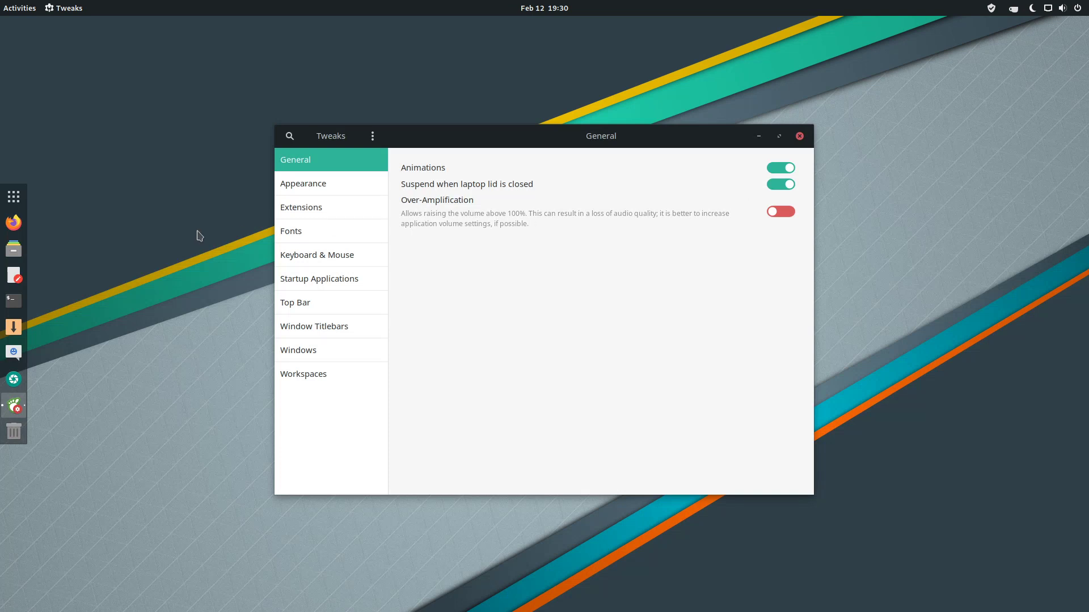
{"action": "left_click", "coordinate": [307, 188]}
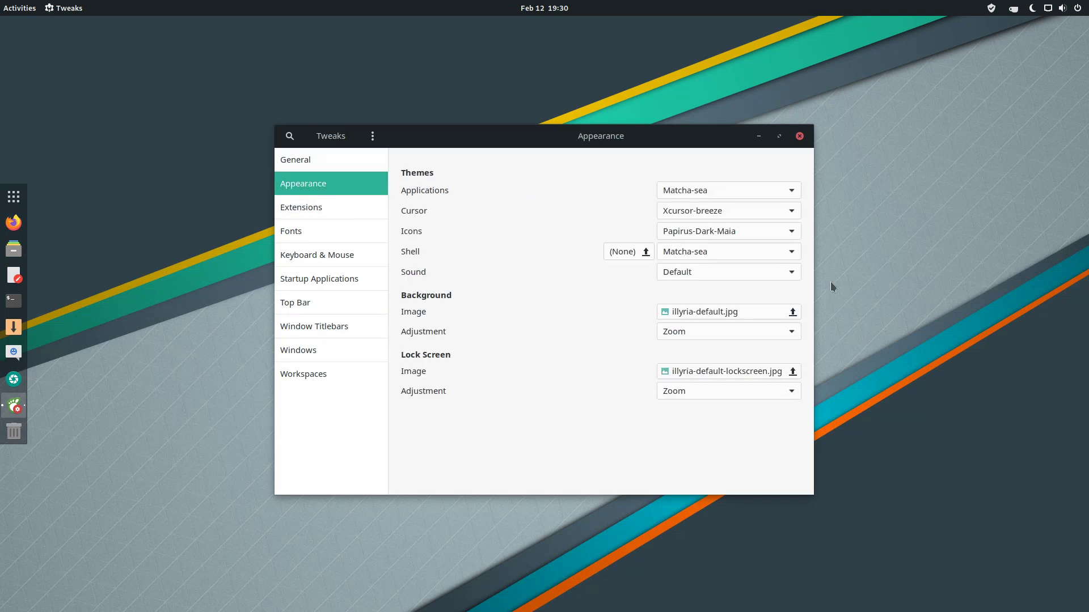
{"action": "left_click", "coordinate": [791, 190]}
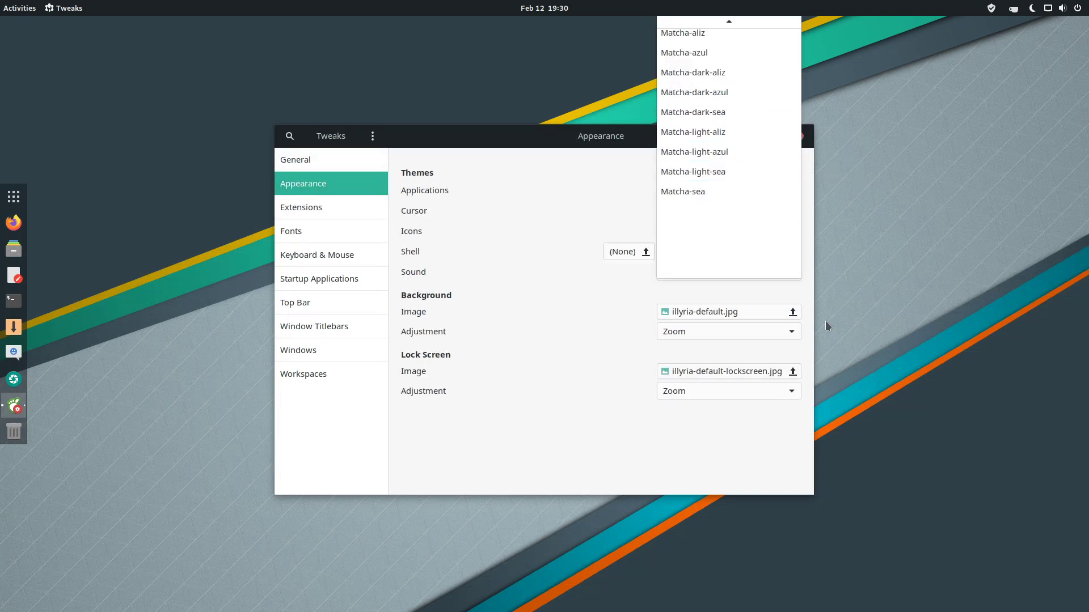
{"action": "left_click", "coordinate": [904, 370]}
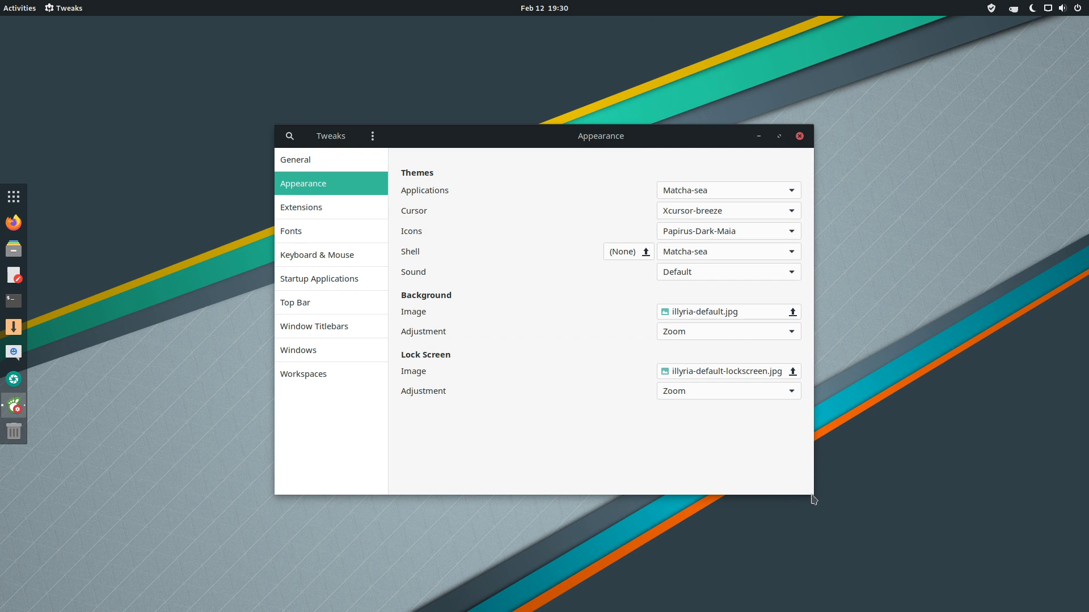
{"action": "left_click_drag", "start_coordinate": [813, 495], "coordinate": [1031, 609]}
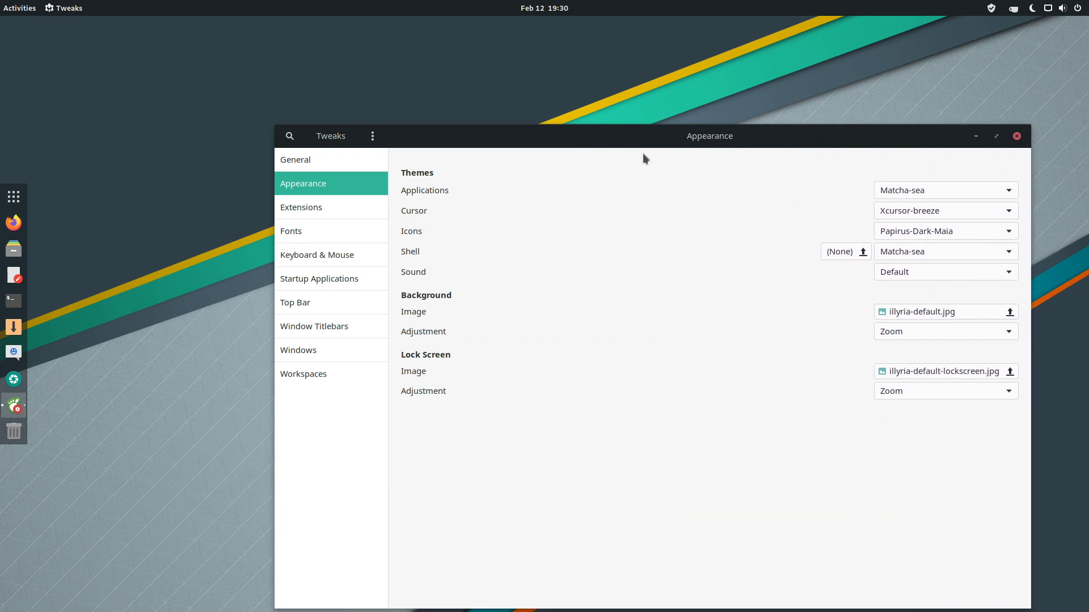
{"action": "left_click_drag", "start_coordinate": [641, 142], "coordinate": [491, 108]}
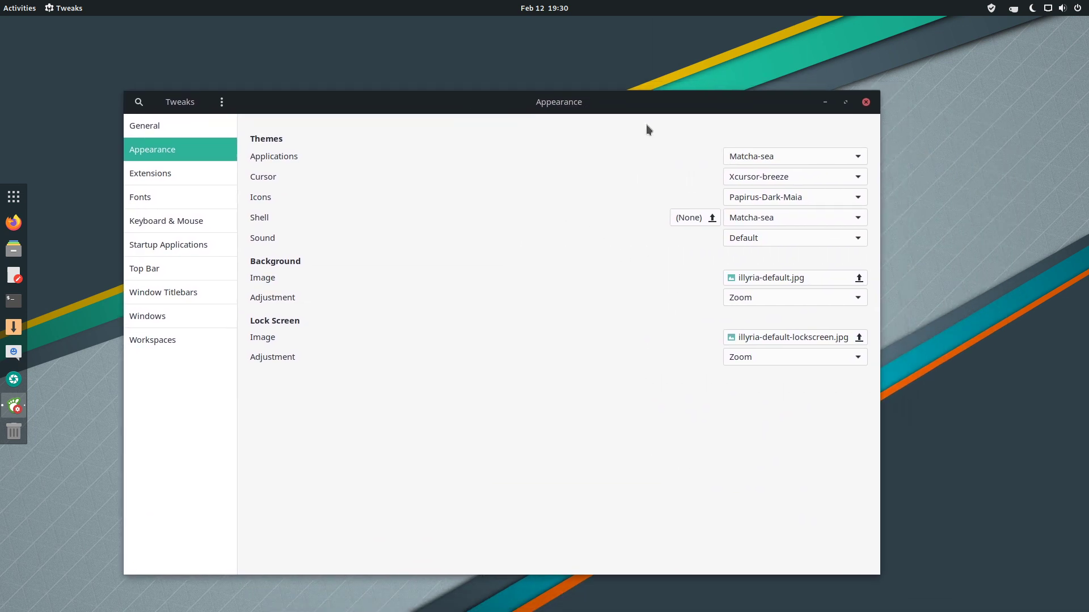
Try the Matcha-dark-azul and Matcha-dark-sea application themes.
{"action": "left_click", "coordinate": [855, 163]}
{"action": "scroll", "coordinate": [825, 181], "scroll_direction": "up", "scroll_amount": 3}
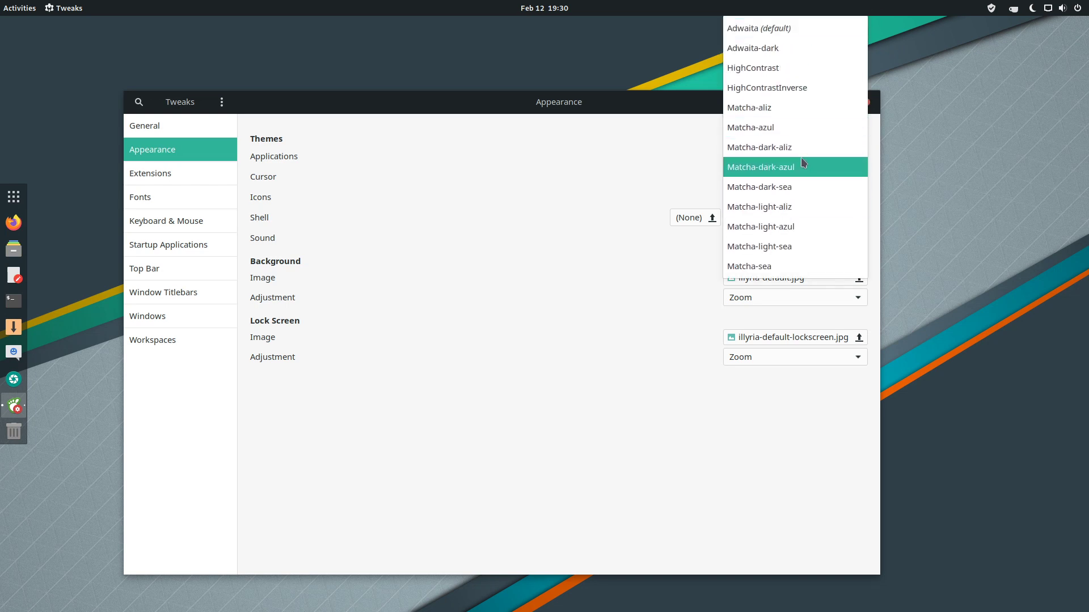
{"action": "left_click", "coordinate": [801, 167]}
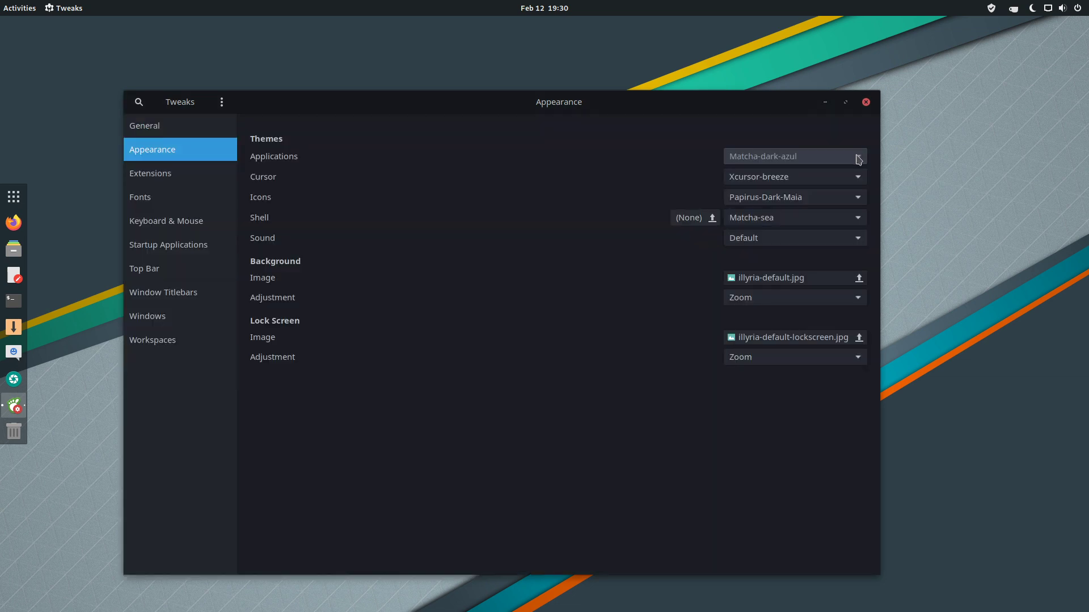
{"action": "left_click", "coordinate": [855, 157]}
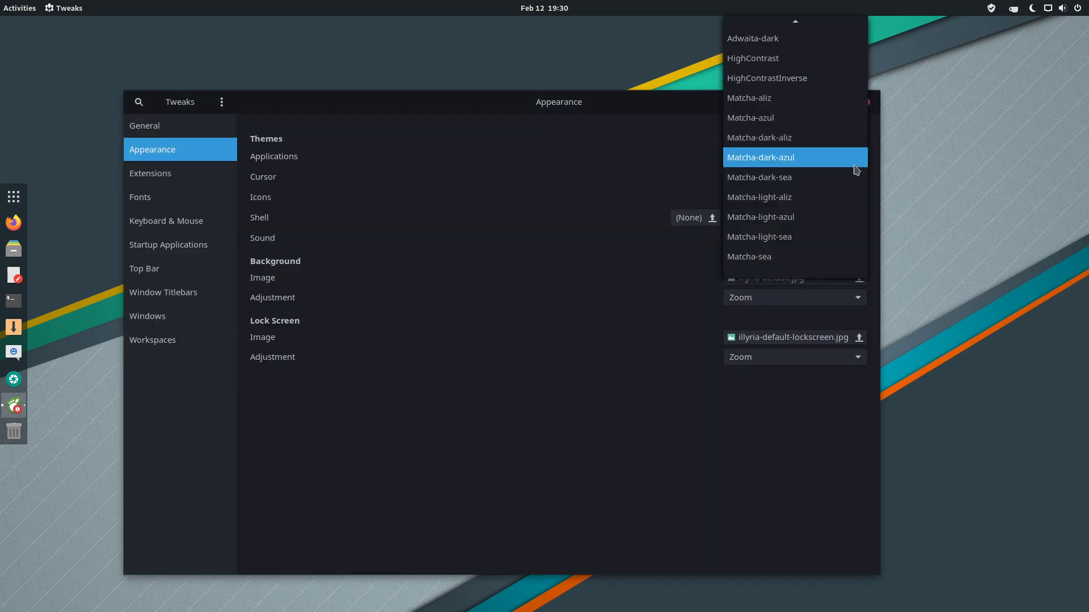
{"action": "left_click", "coordinate": [860, 163]}
{"action": "left_click", "coordinate": [859, 159]}
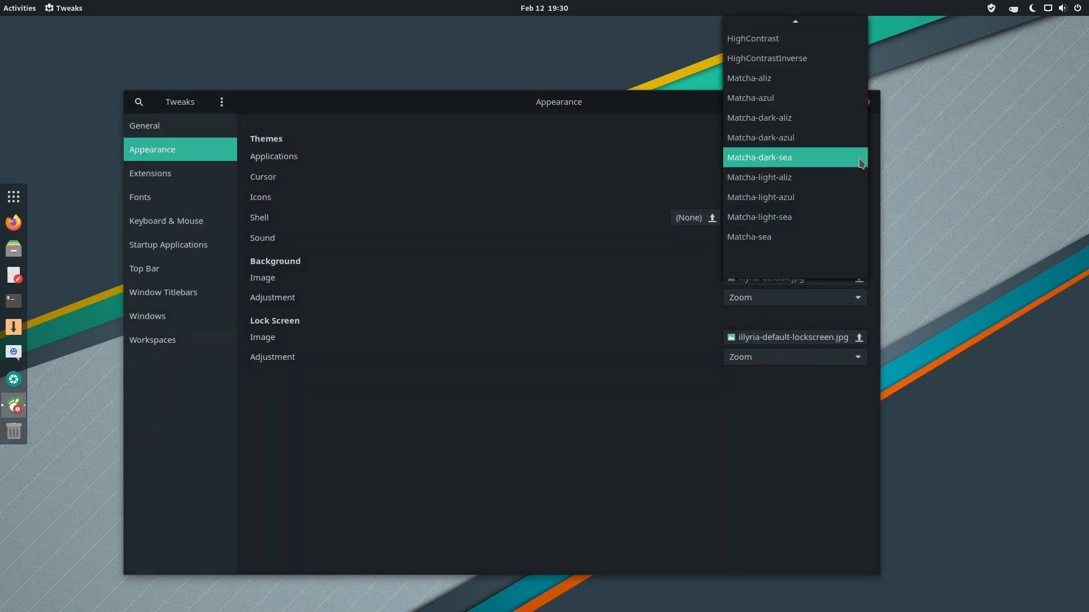
{"action": "left_click", "coordinate": [847, 176]}
{"action": "scroll", "coordinate": [856, 159], "scroll_direction": "down", "scroll_amount": 1}
Try Matcha-light-aliz and Matcha-light-sea, then return to Matcha-sea.
{"action": "left_click", "coordinate": [857, 161]}
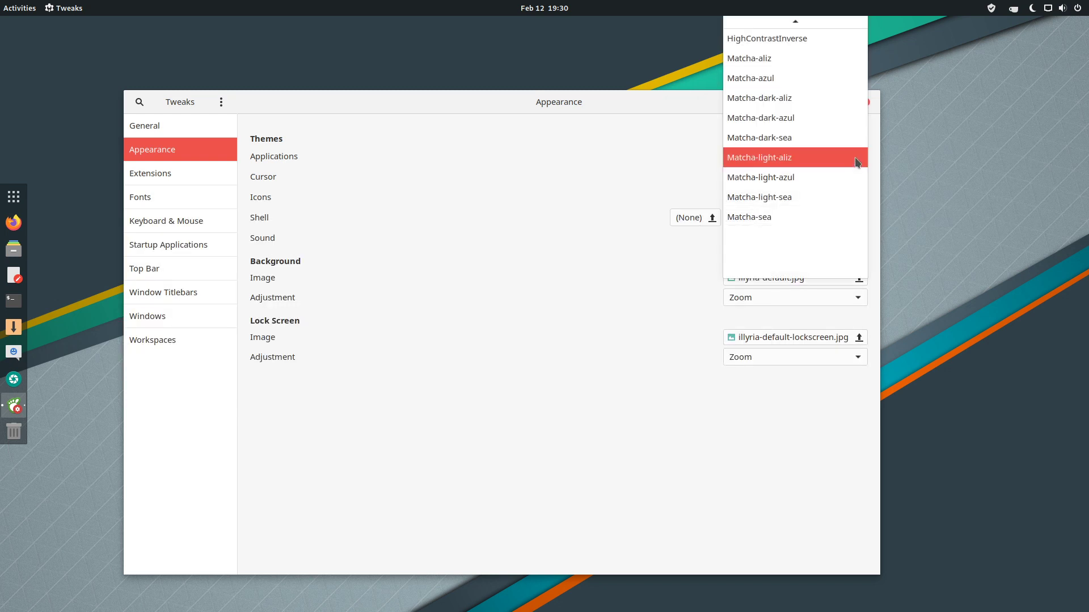
{"action": "left_click", "coordinate": [845, 176]}
{"action": "scroll", "coordinate": [861, 164], "scroll_direction": "down", "scroll_amount": 1}
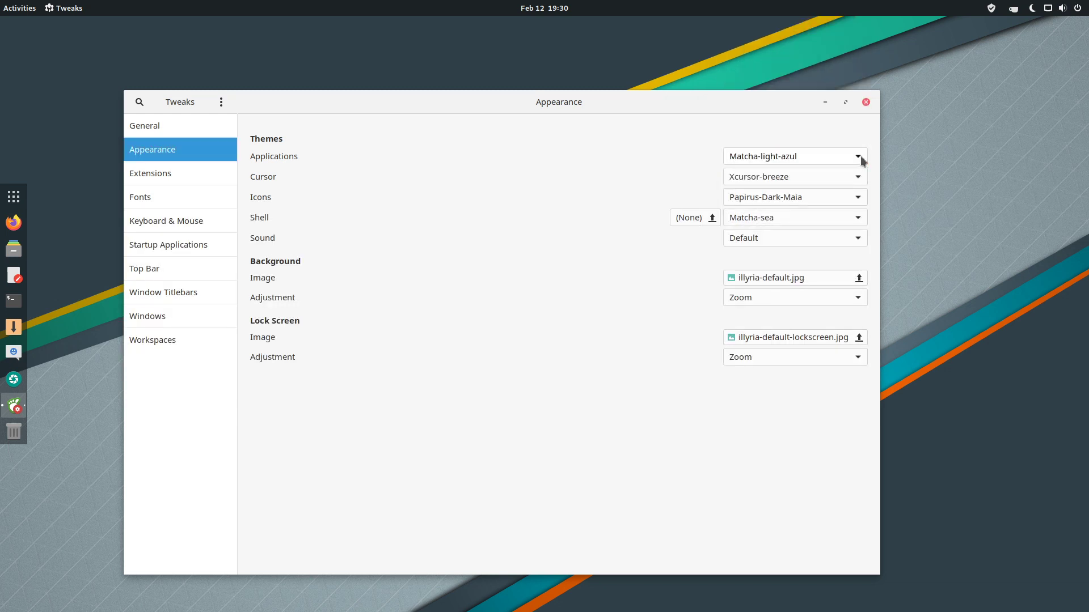
{"action": "left_click", "coordinate": [861, 161]}
{"action": "key", "text": "Return"}
{"action": "left_click", "coordinate": [848, 161]}
{"action": "left_click", "coordinate": [871, 202]}
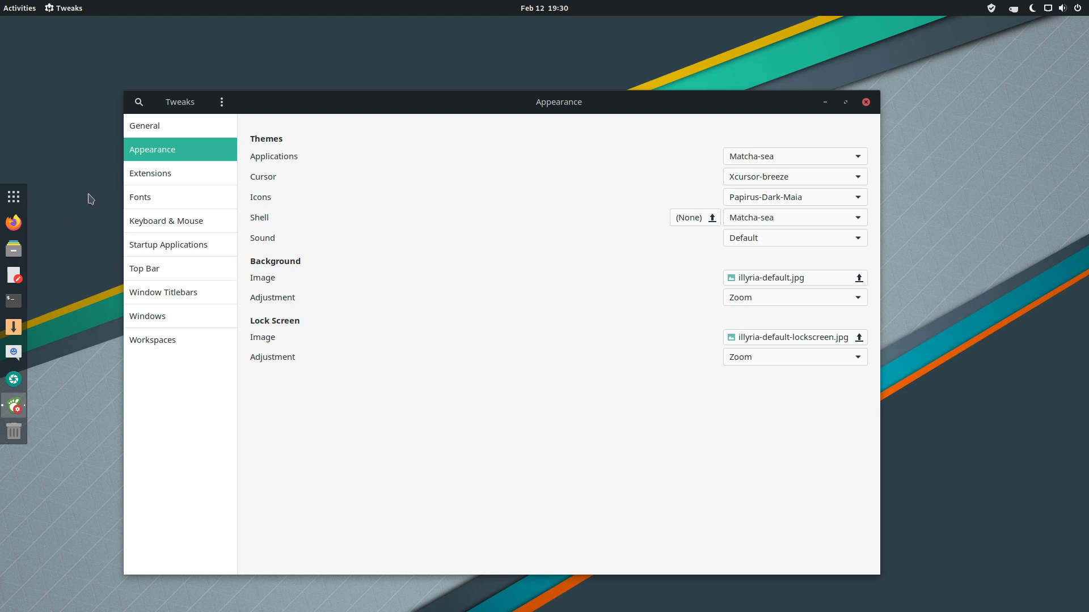
Look through Extensions, Fonts, Keyboard & Mouse and Startup Applications, then close Tweaks.
{"action": "left_click", "coordinate": [164, 171]}
{"action": "left_click", "coordinate": [179, 197]}
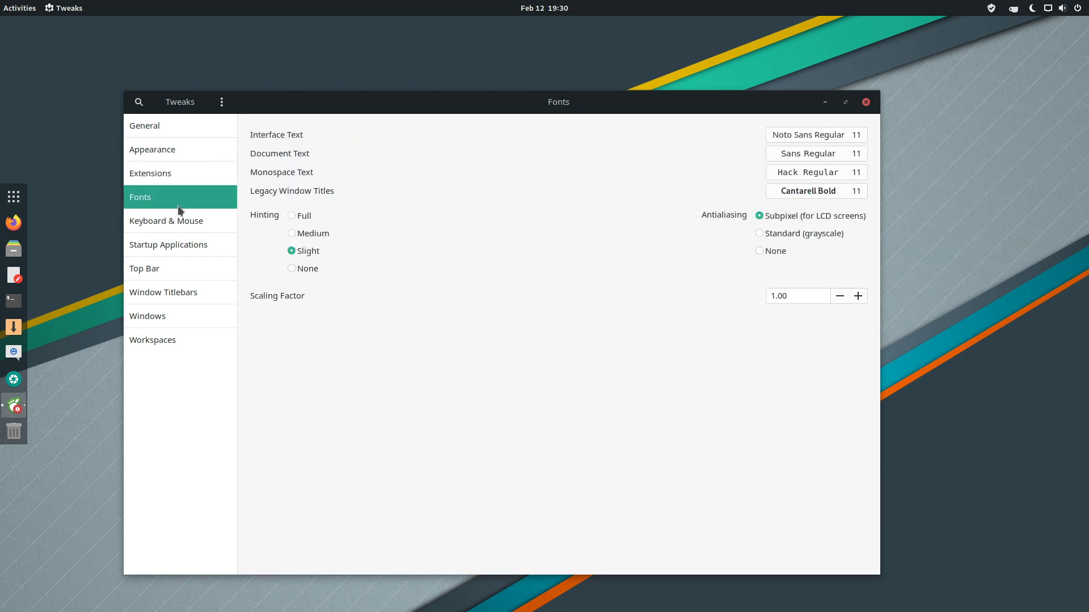
{"action": "left_click", "coordinate": [177, 220]}
{"action": "left_click", "coordinate": [170, 244]}
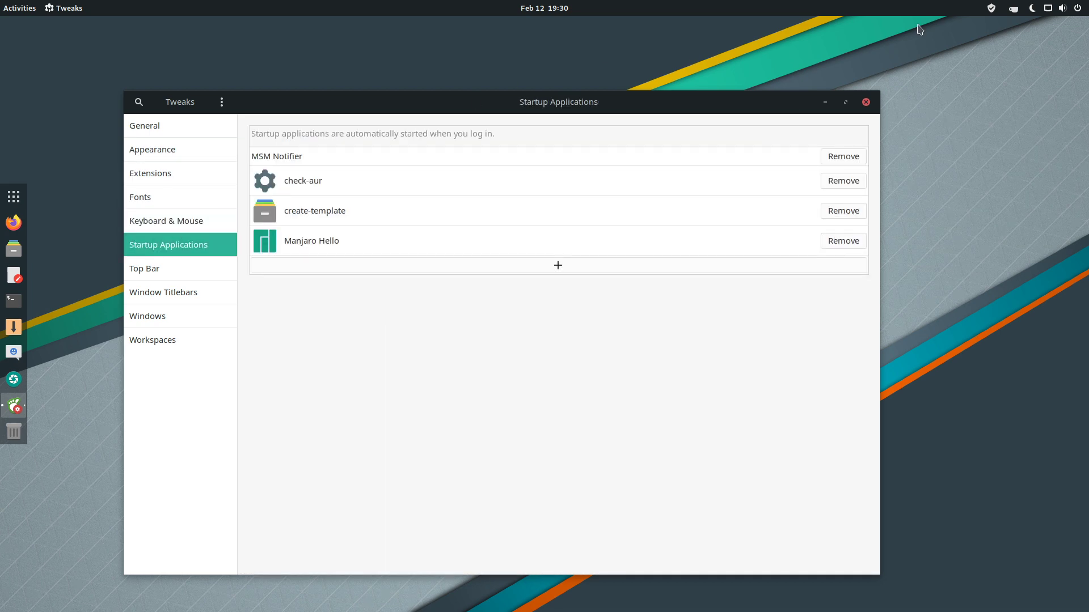
{"action": "left_click", "coordinate": [867, 101]}
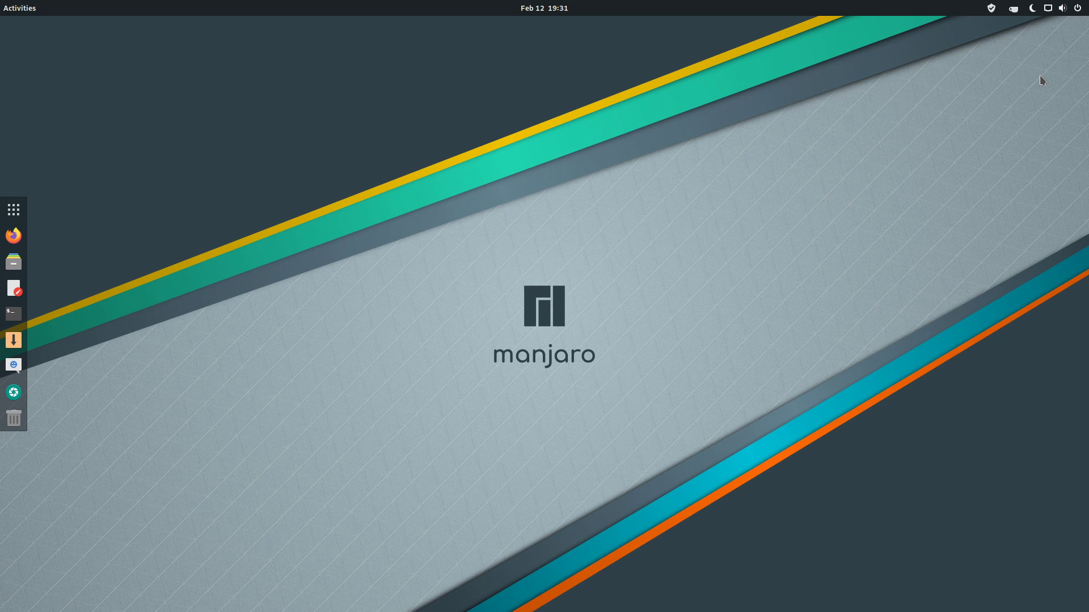
Log out of GNOME from the top-right system menu's user entry, confirming Log Out in the dialog.
{"action": "right_click", "coordinate": [534, 338]}
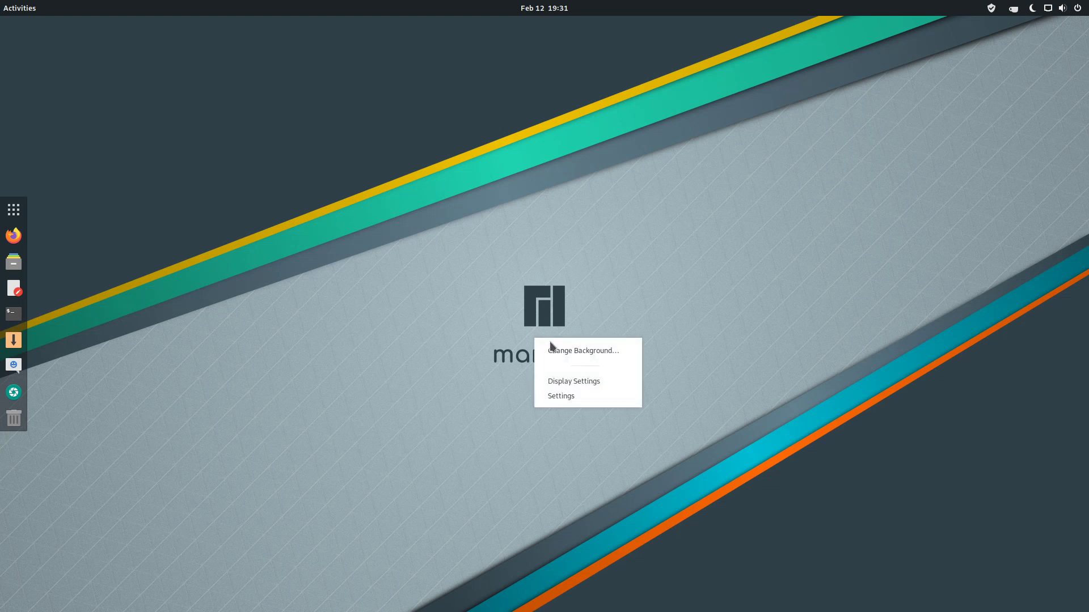
{"action": "left_click", "coordinate": [756, 235]}
{"action": "left_click", "coordinate": [1078, 8]}
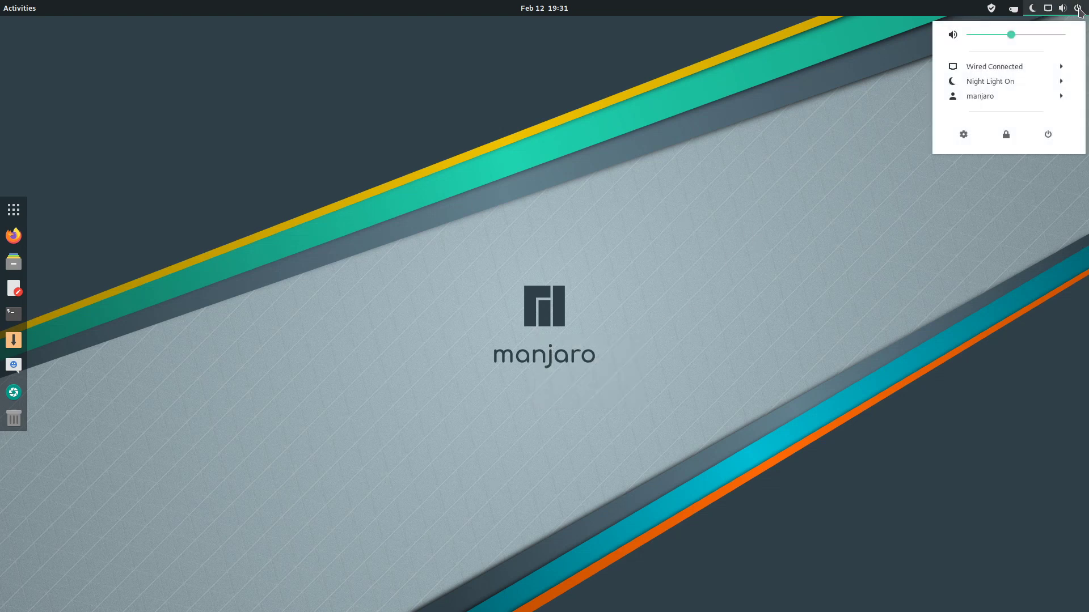
{"action": "left_click", "coordinate": [1011, 97]}
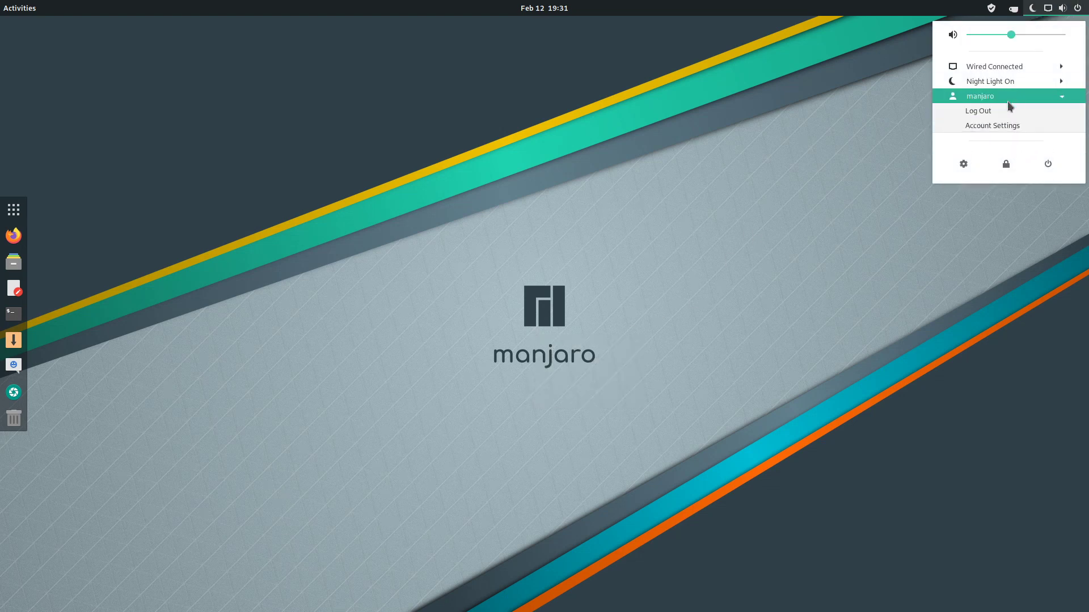
{"action": "left_click", "coordinate": [1010, 111]}
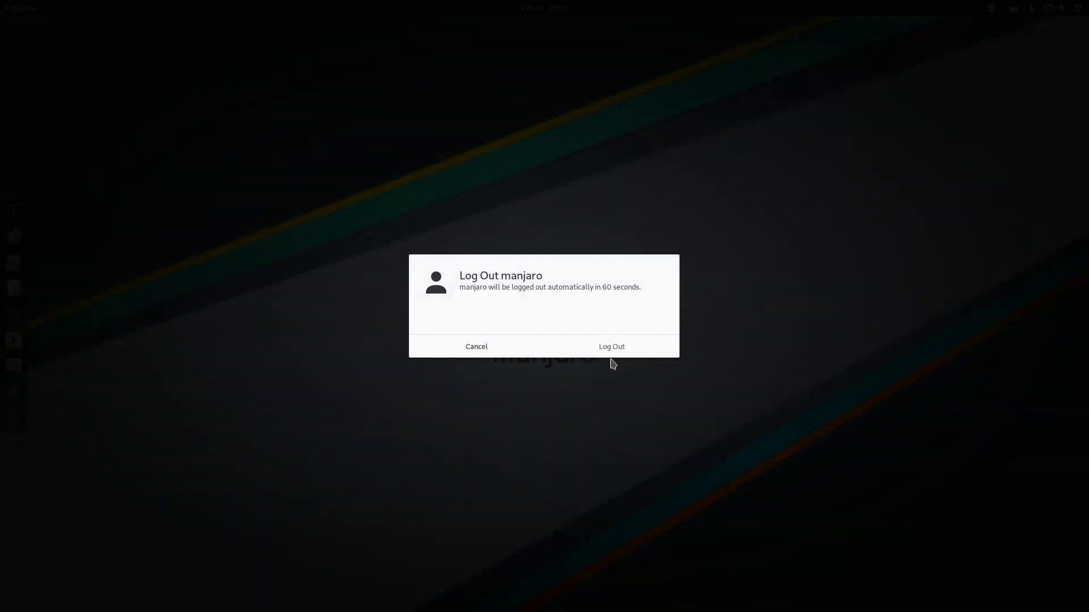
{"action": "left_click", "coordinate": [614, 353]}
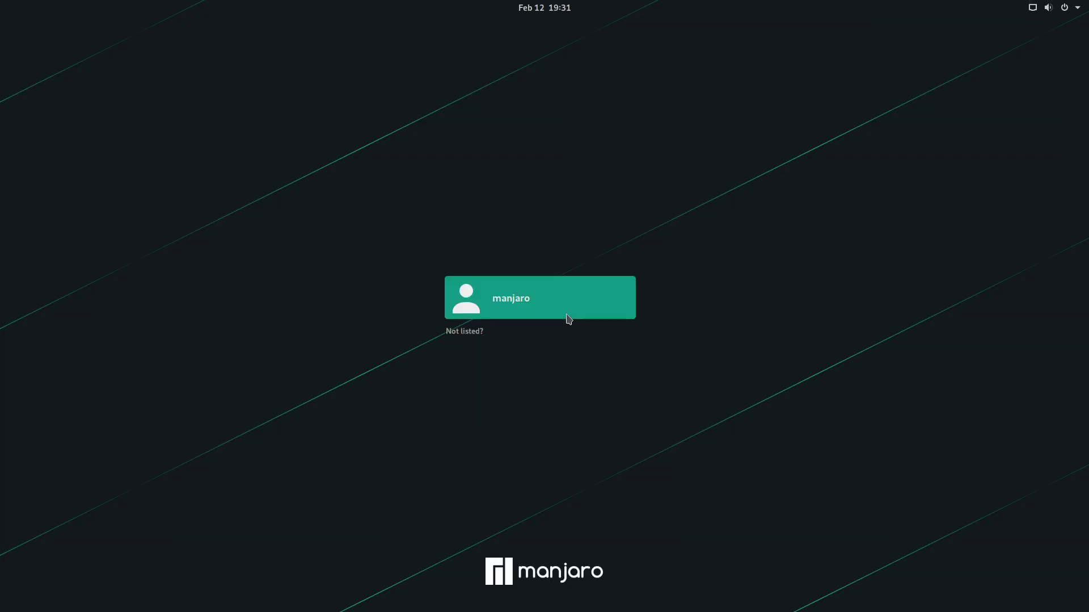
Select the user account, check the session types, and sign back in with the account password.
{"action": "left_click", "coordinate": [550, 306]}
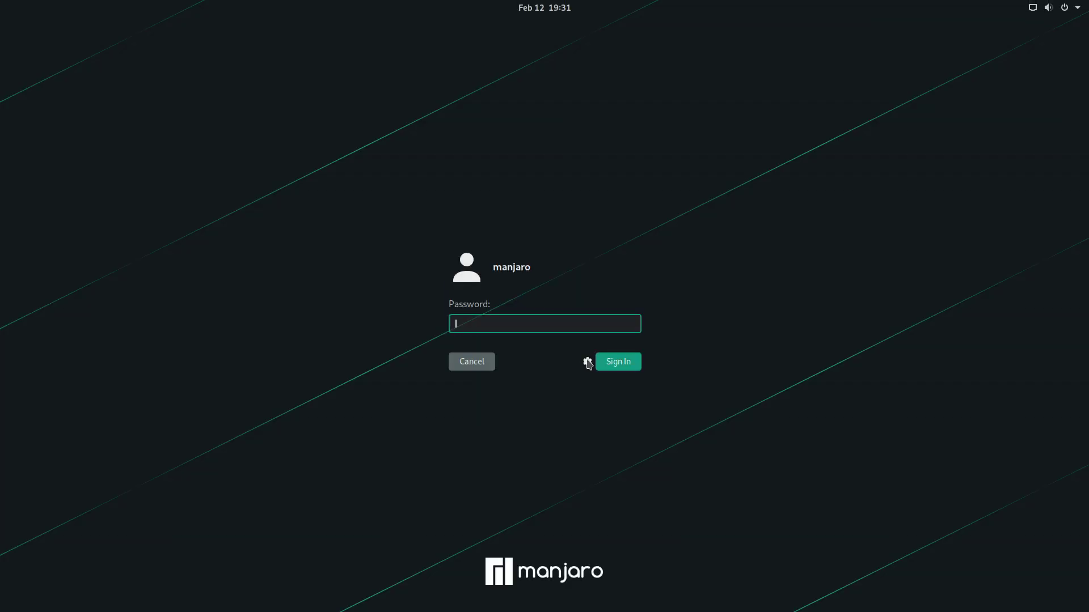
{"action": "left_click", "coordinate": [587, 362]}
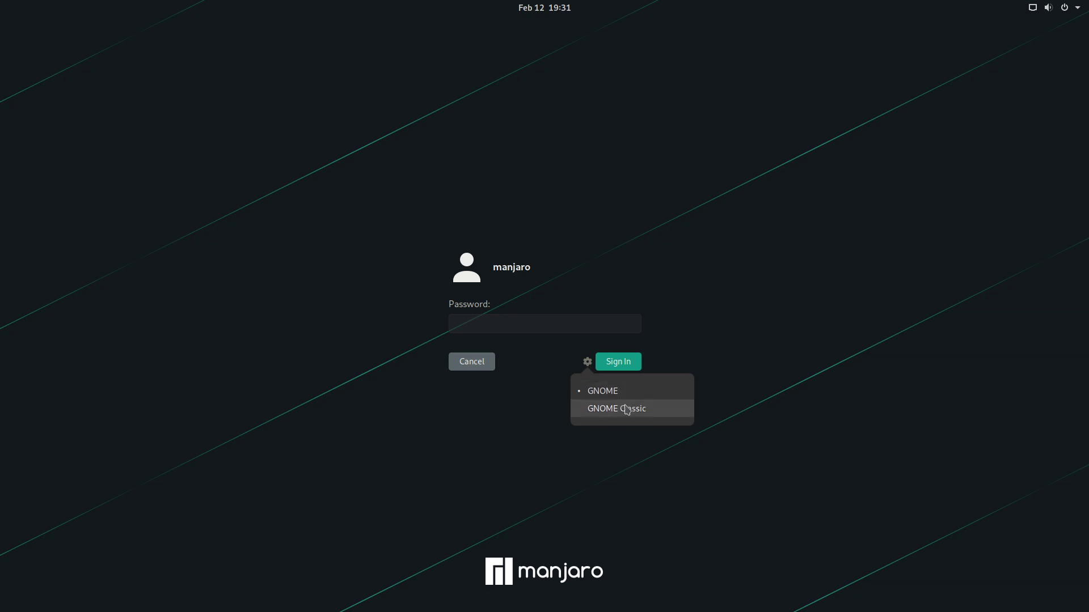
{"action": "left_click", "coordinate": [521, 333]}
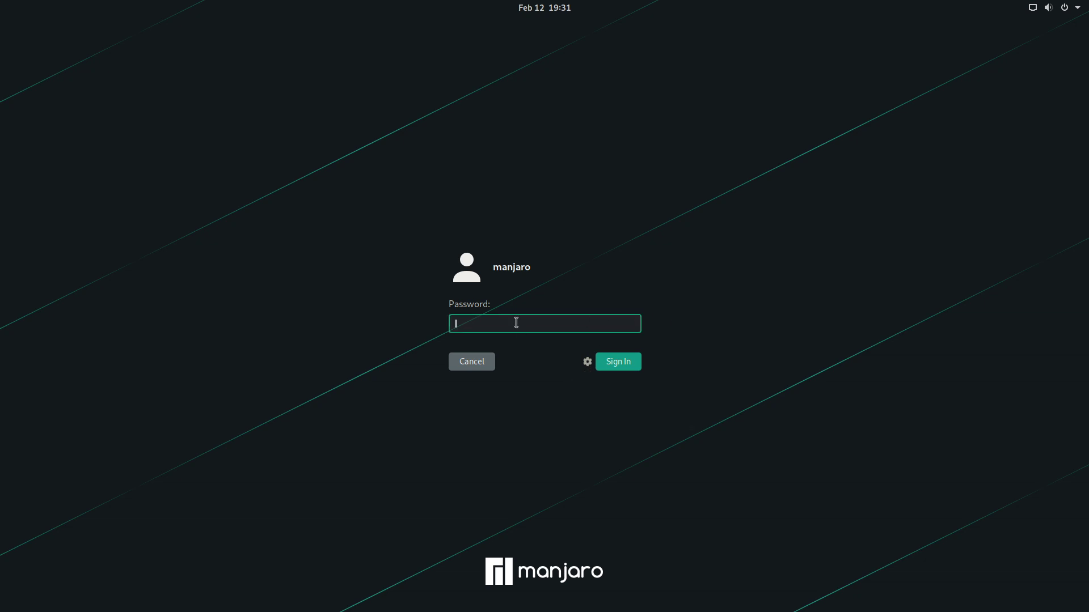
{"action": "type", "text": "ma"}
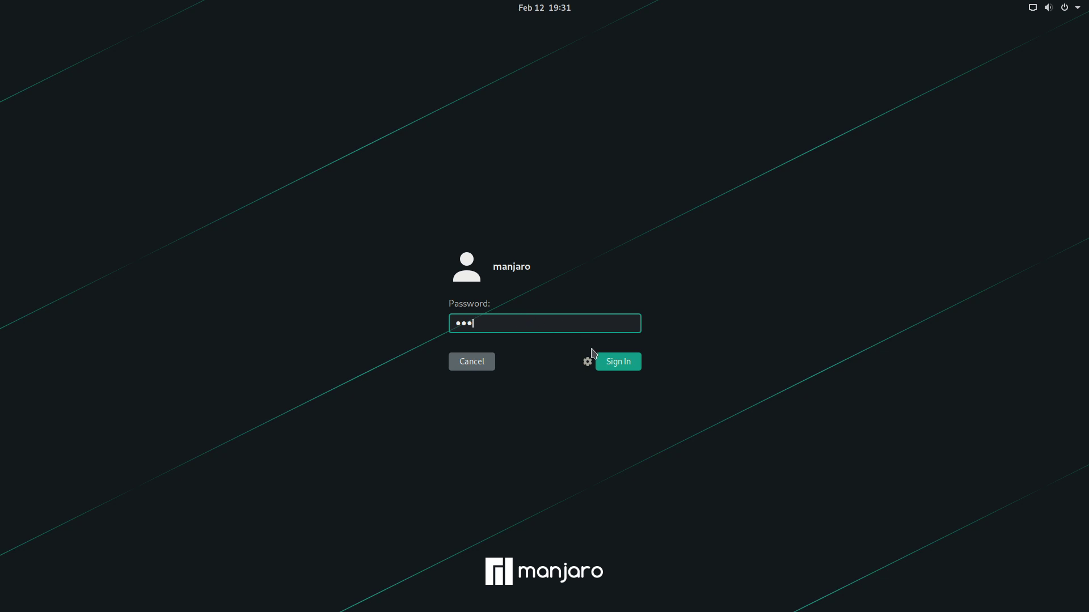
{"action": "left_click", "coordinate": [614, 365]}
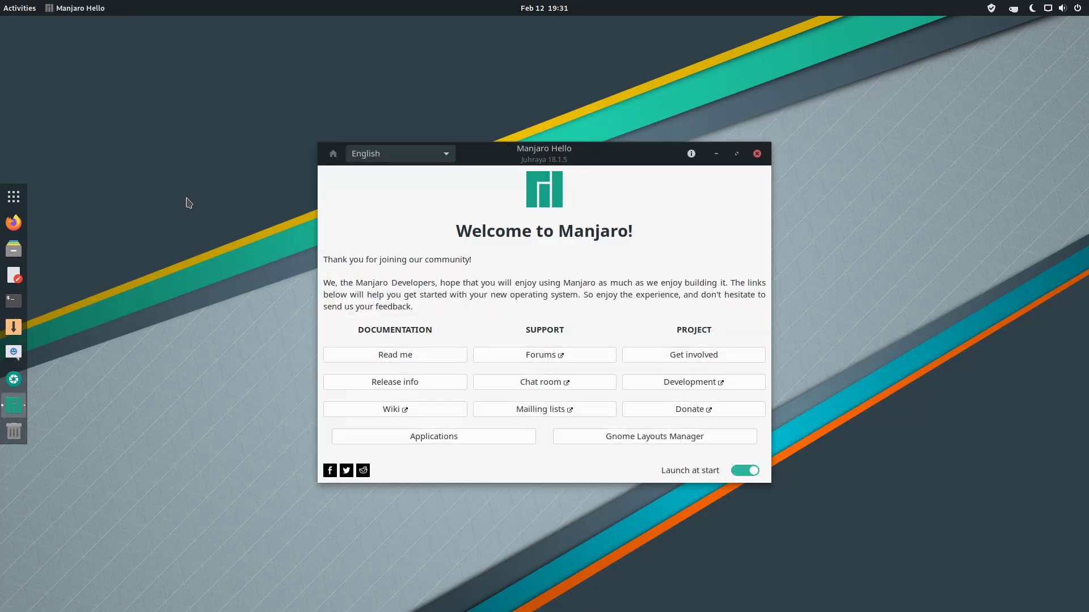
Turn off Launch at start in Manjaro Hello and close its welcome window.
{"action": "right_click", "coordinate": [163, 186]}
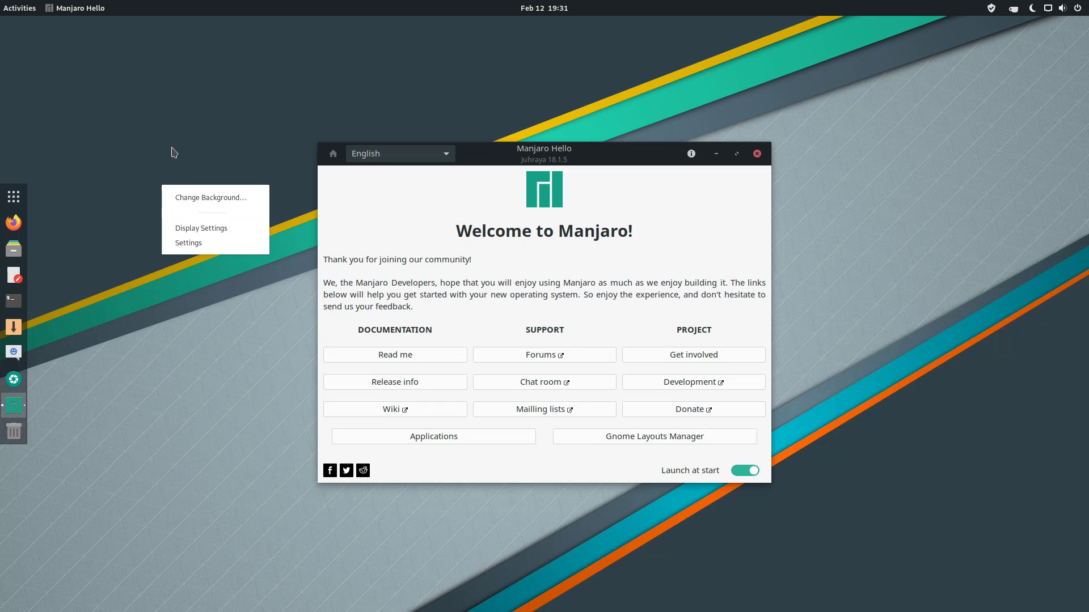
{"action": "left_click", "coordinate": [176, 114]}
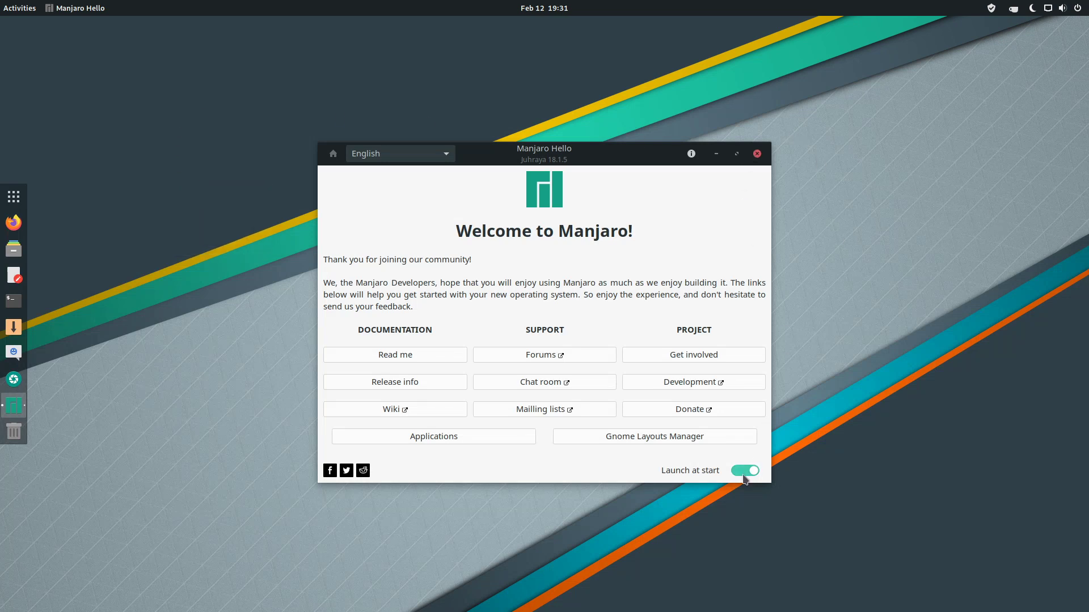
{"action": "left_click", "coordinate": [744, 471]}
{"action": "left_click", "coordinate": [756, 154]}
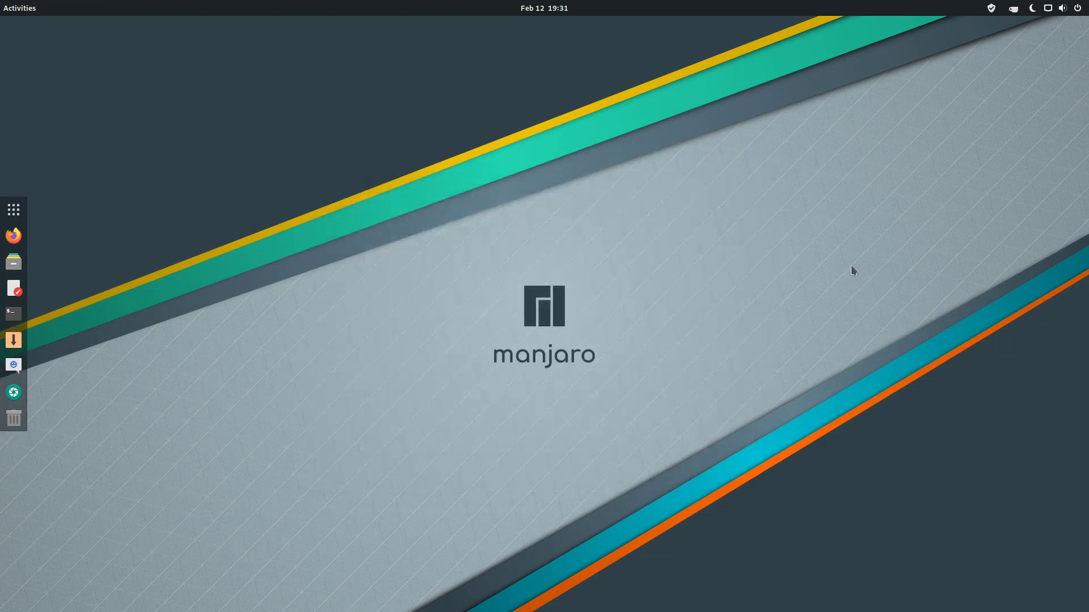